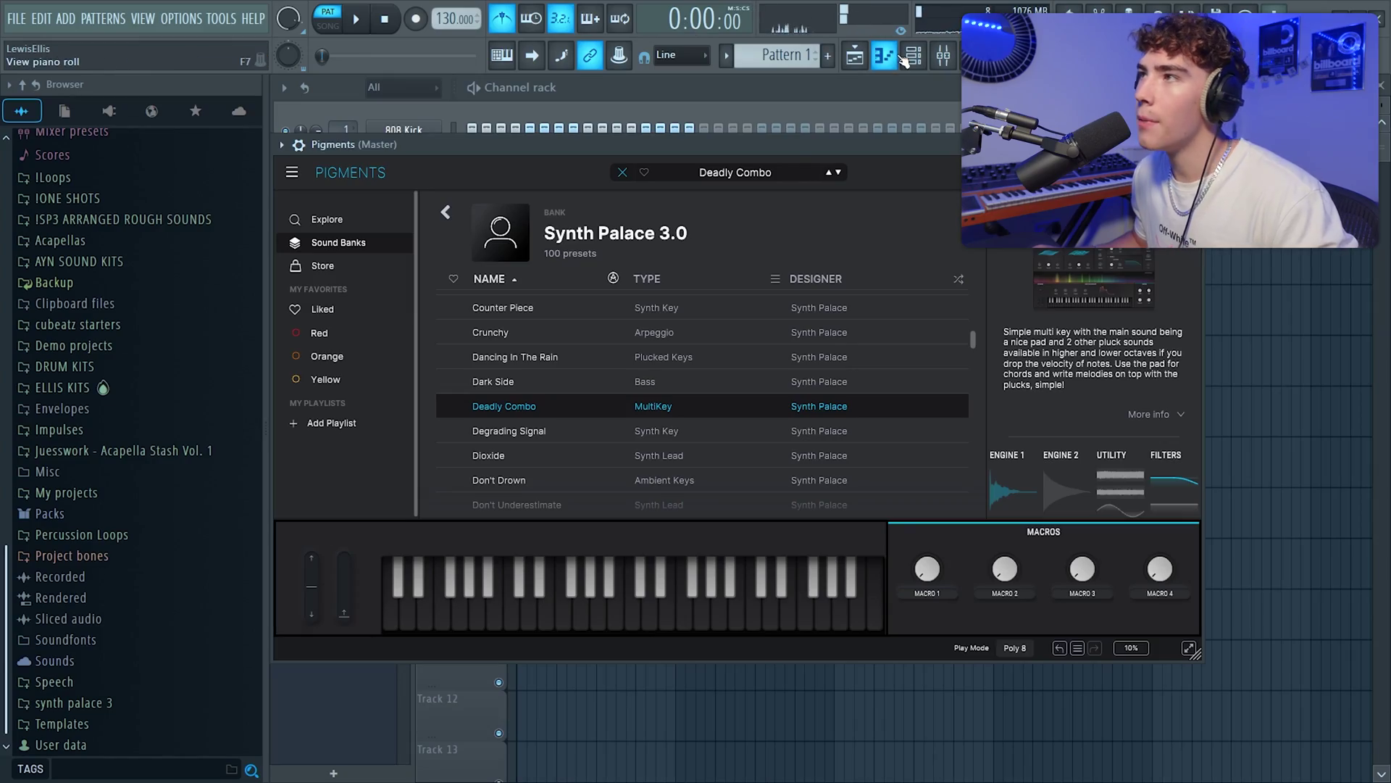
# Open the Pigments piano roll and lower the velocity of the opening F5 note, previewing the sound
pyautogui.click(900, 57)
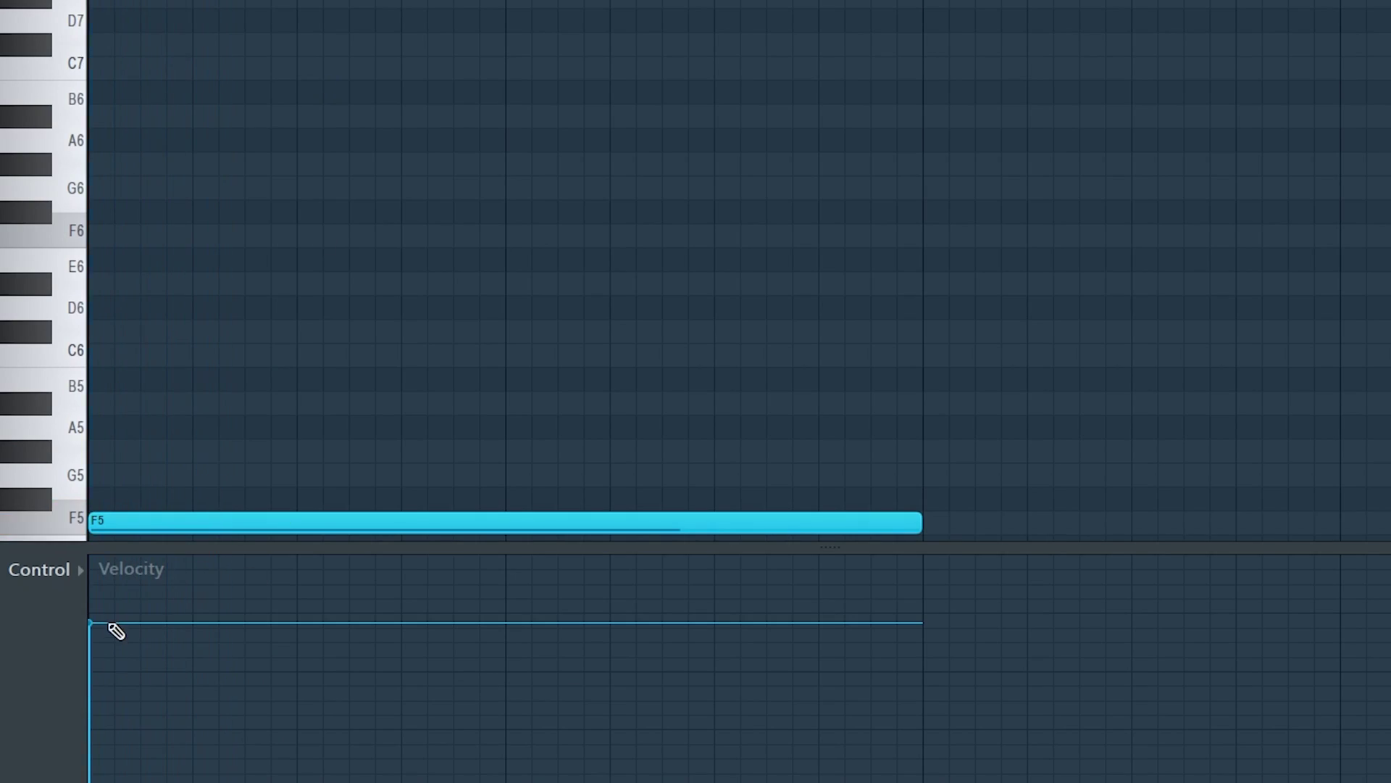
pyautogui.press('space')
pyautogui.click(106, 712)
pyautogui.press('space')
pyautogui.press('space')
pyautogui.scroll(-3, 249, 388)
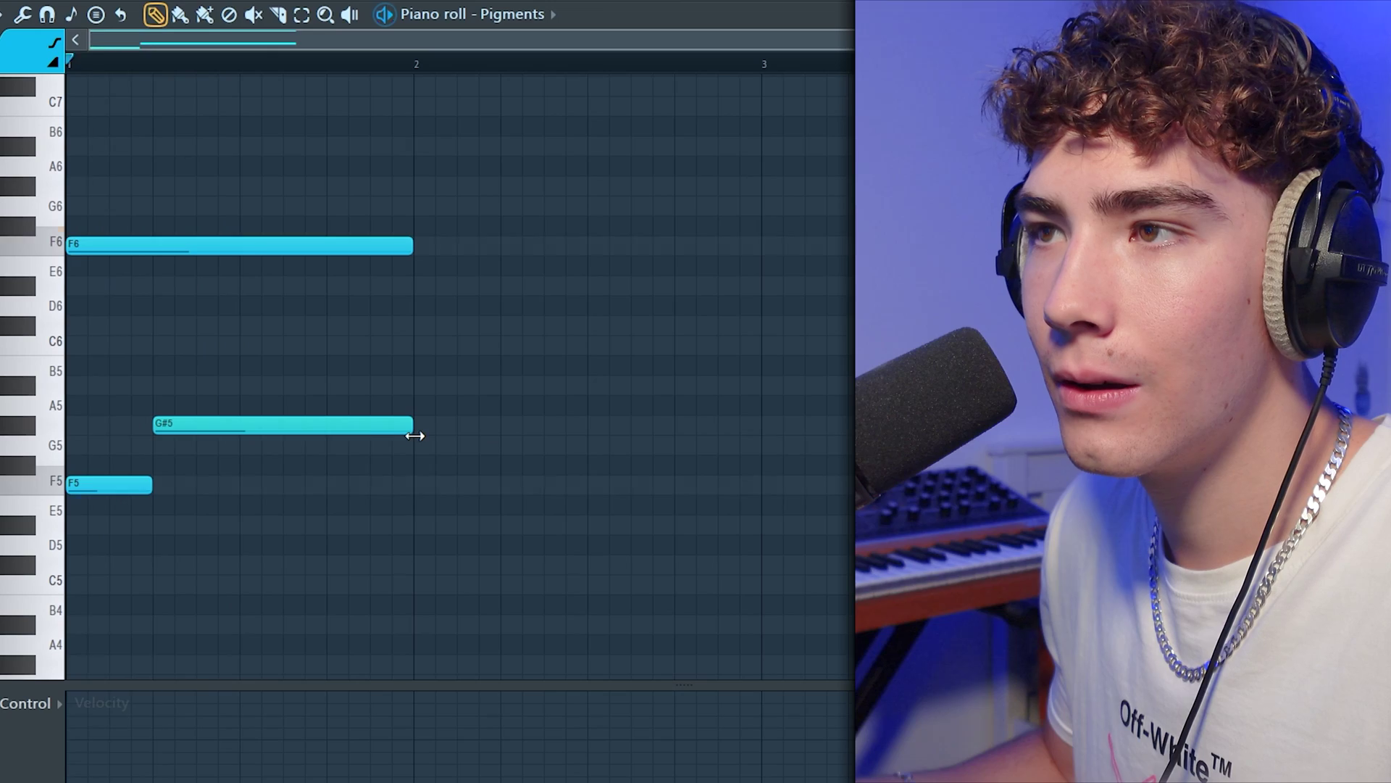
# Add a G5 note just below the G#5 note in the first bar
pyautogui.press('space')
pyautogui.click(250, 443)
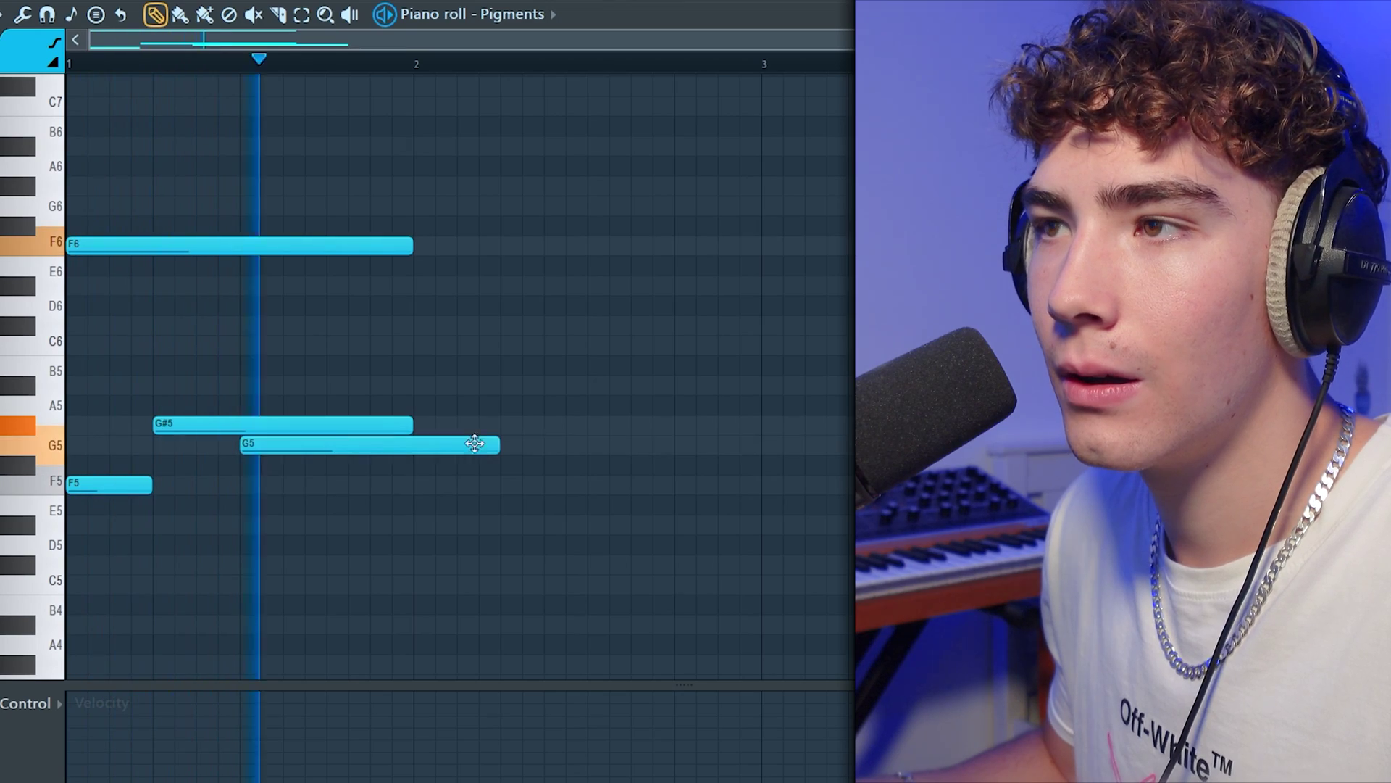
pyautogui.press('space')
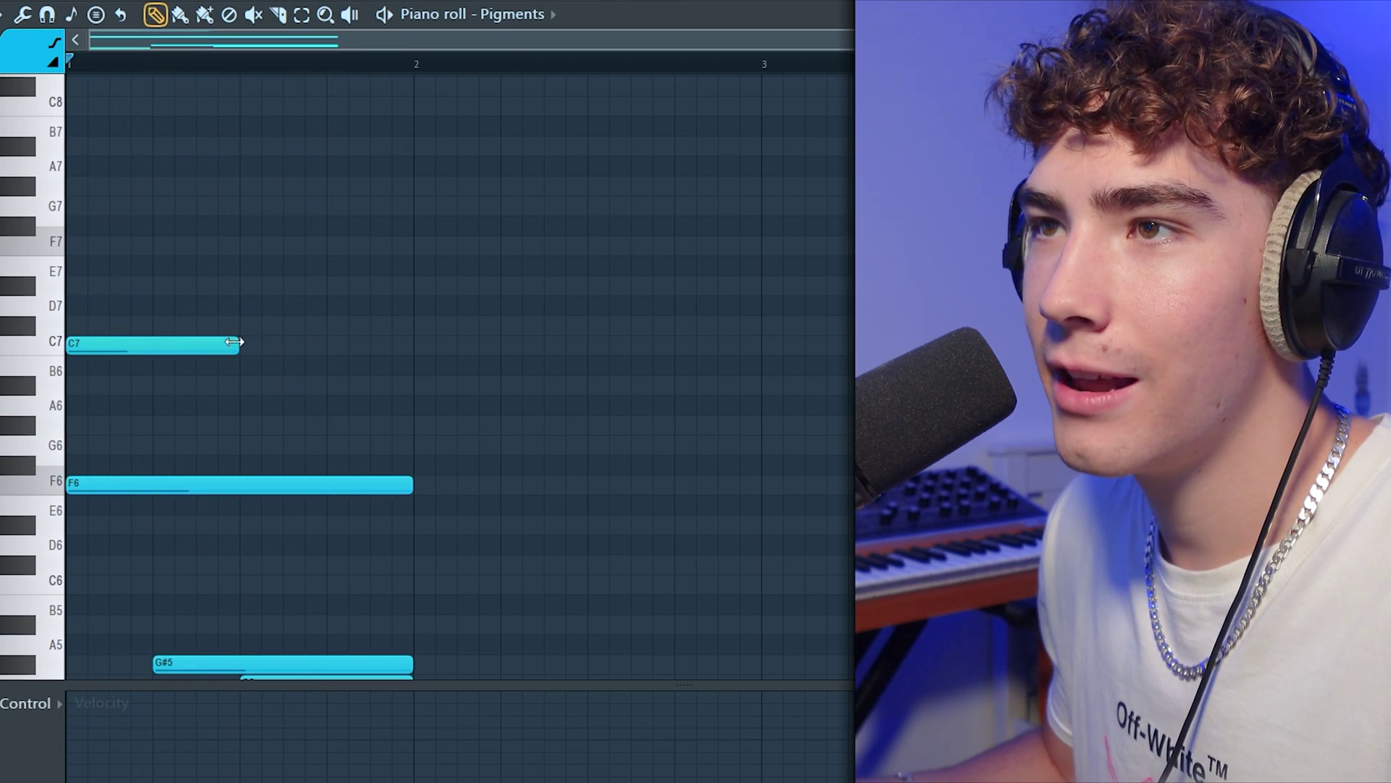
# Write the short upper melody notes in bar 1, ending on a G6 note held to the end of the bar
pyautogui.moveTo(234, 341); pyautogui.dragTo(109, 340)
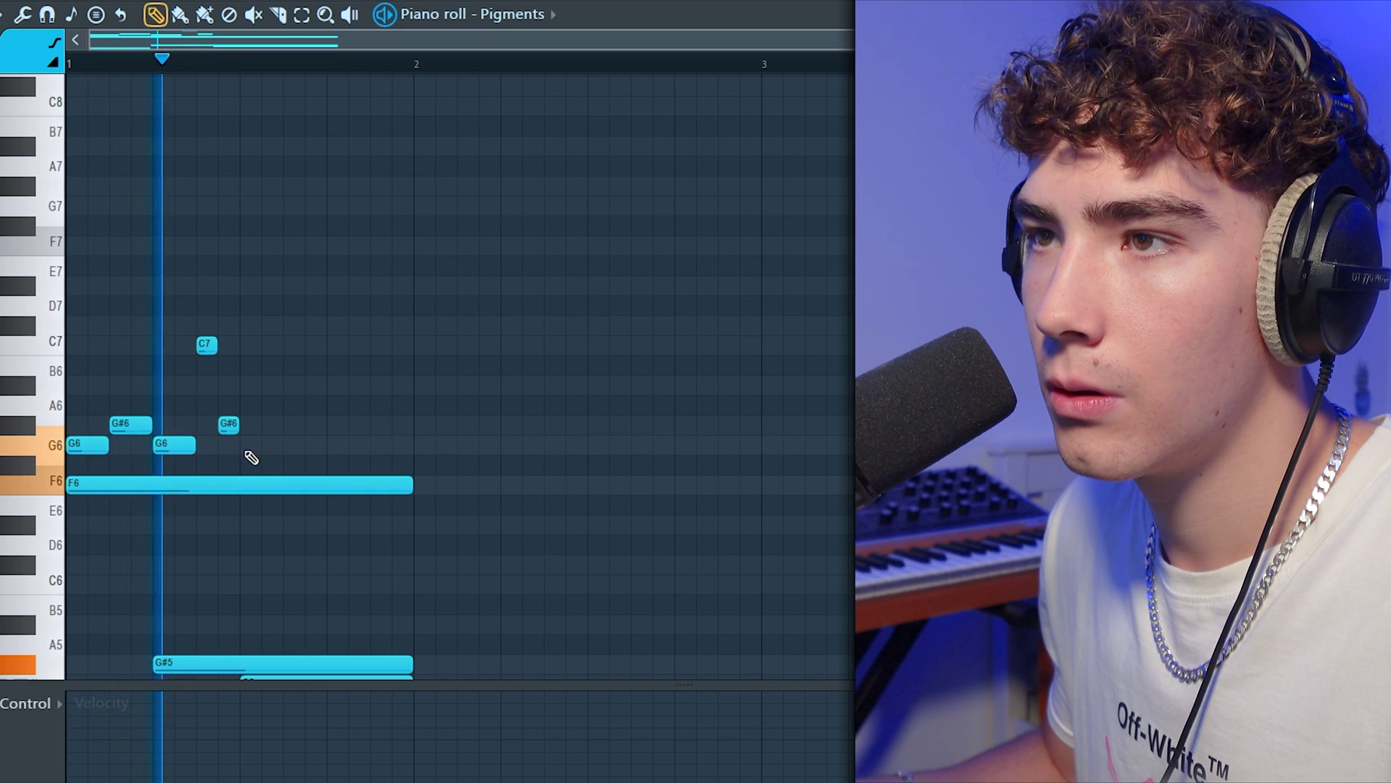
pyautogui.click(250, 443)
pyautogui.moveTo(262, 444); pyautogui.dragTo(412, 446)
pyautogui.click(511, 464)
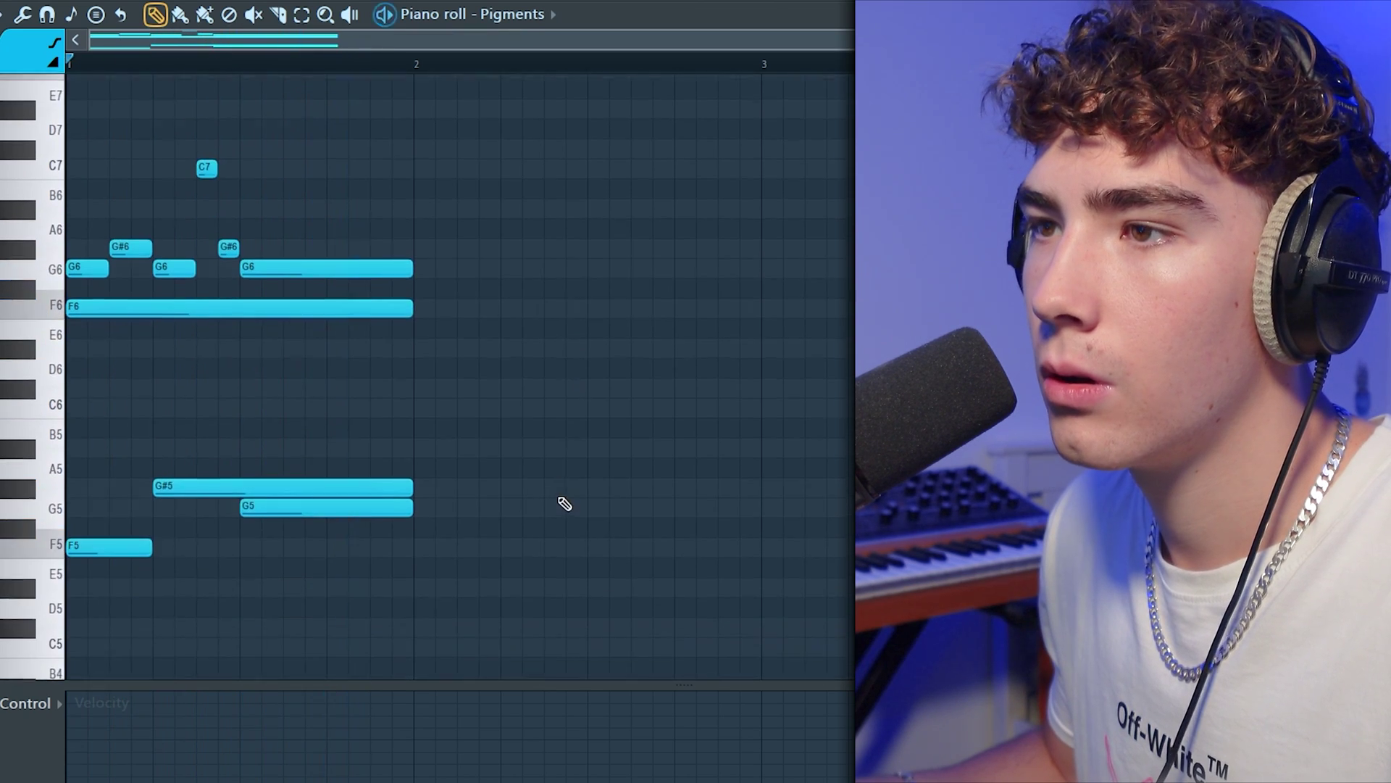
pyautogui.press('space')
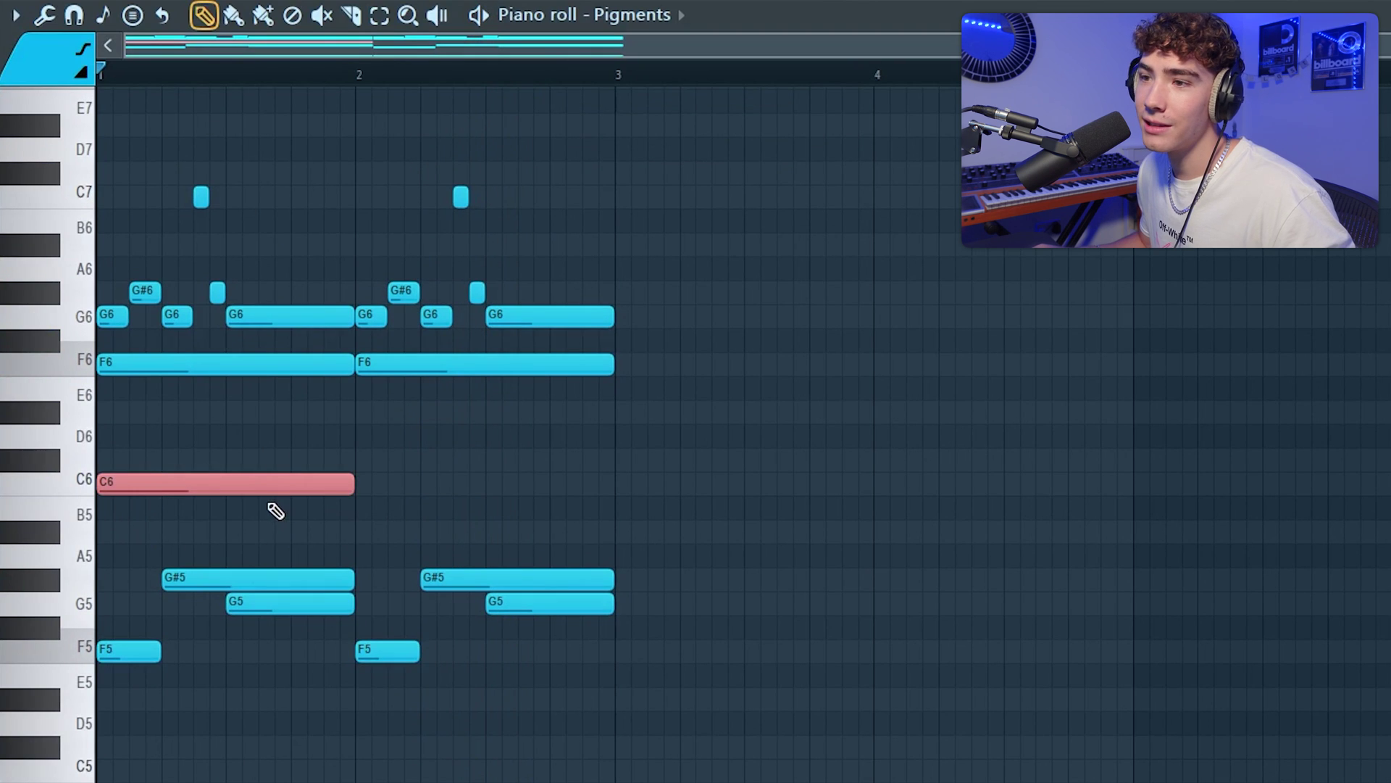
# Add a C6 note in the second bar and a two-bar F3 note under the chords
pyautogui.moveTo(138, 661); pyautogui.dragTo(143, 674)
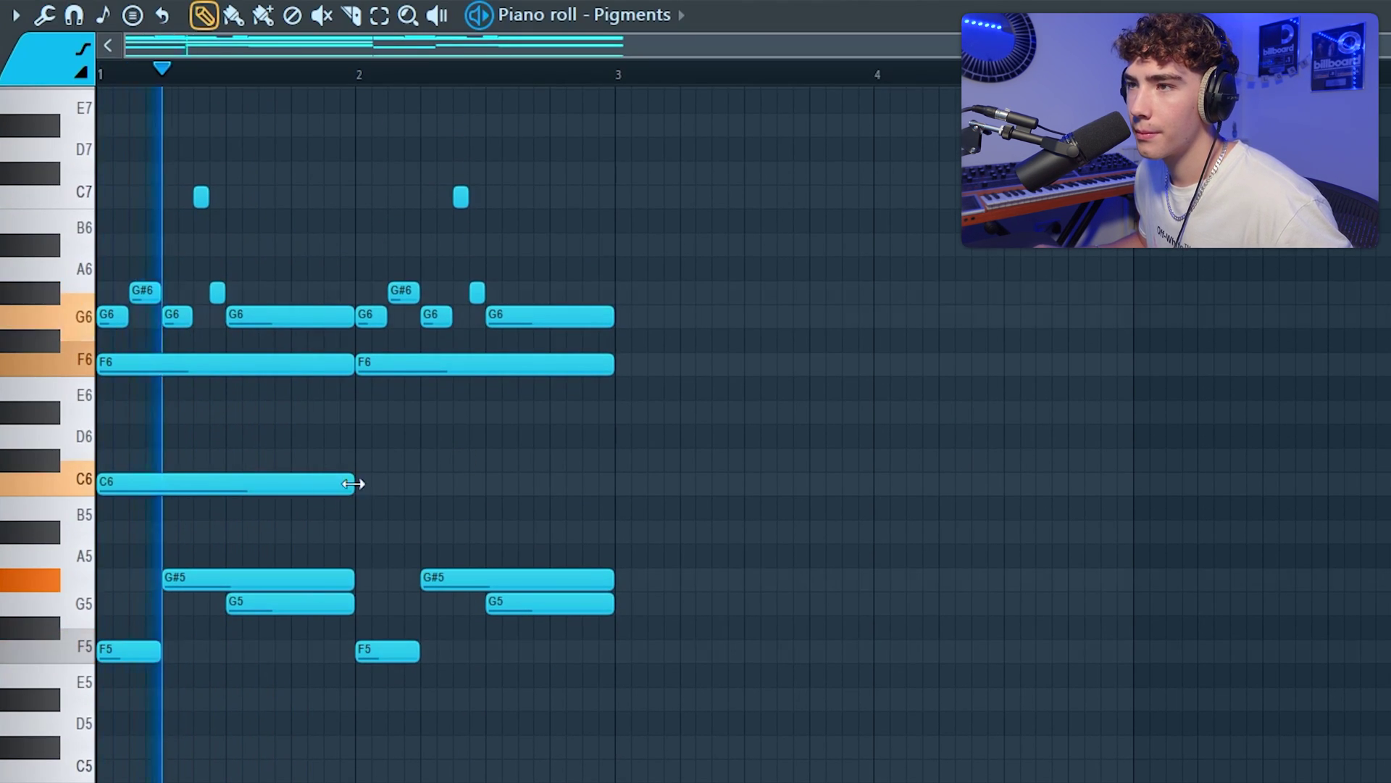
pyautogui.click(493, 484)
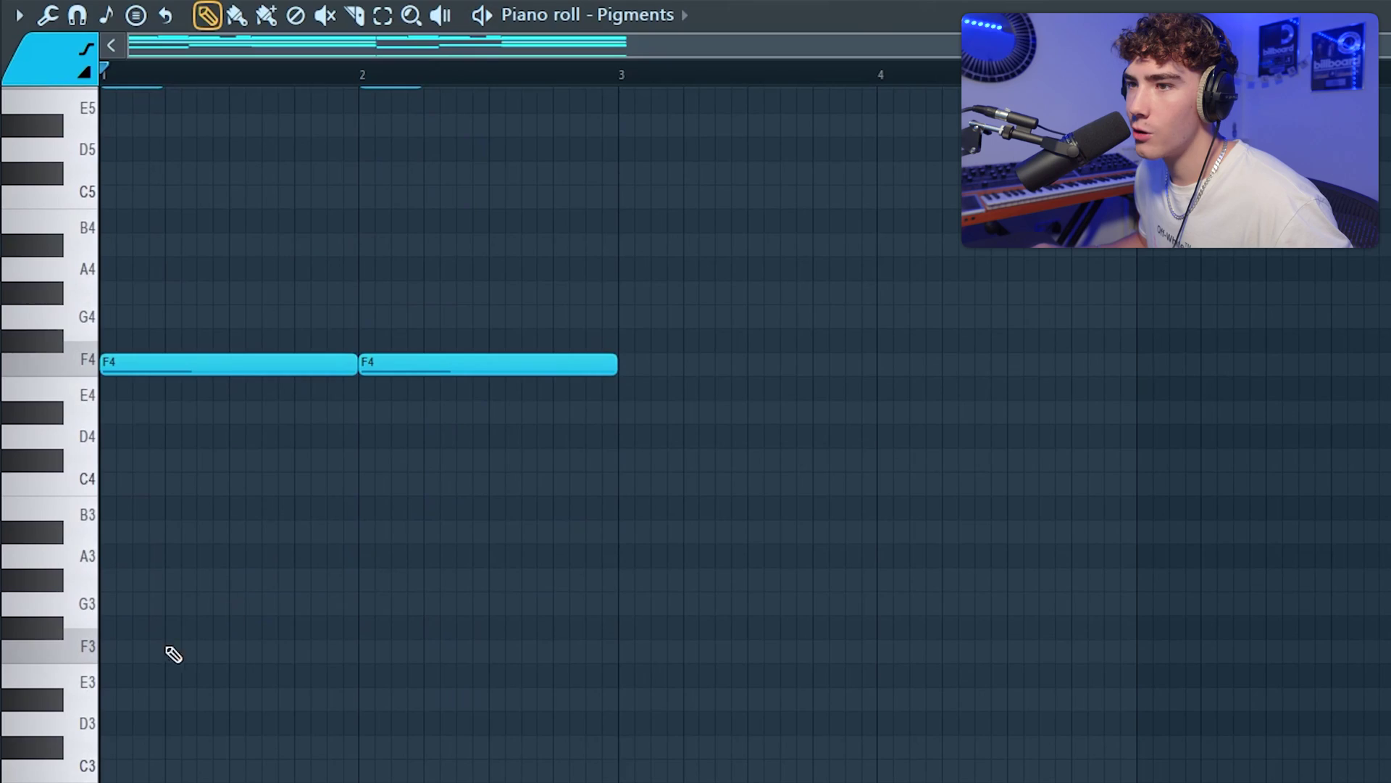
pyautogui.moveTo(171, 652); pyautogui.dragTo(14, 652)
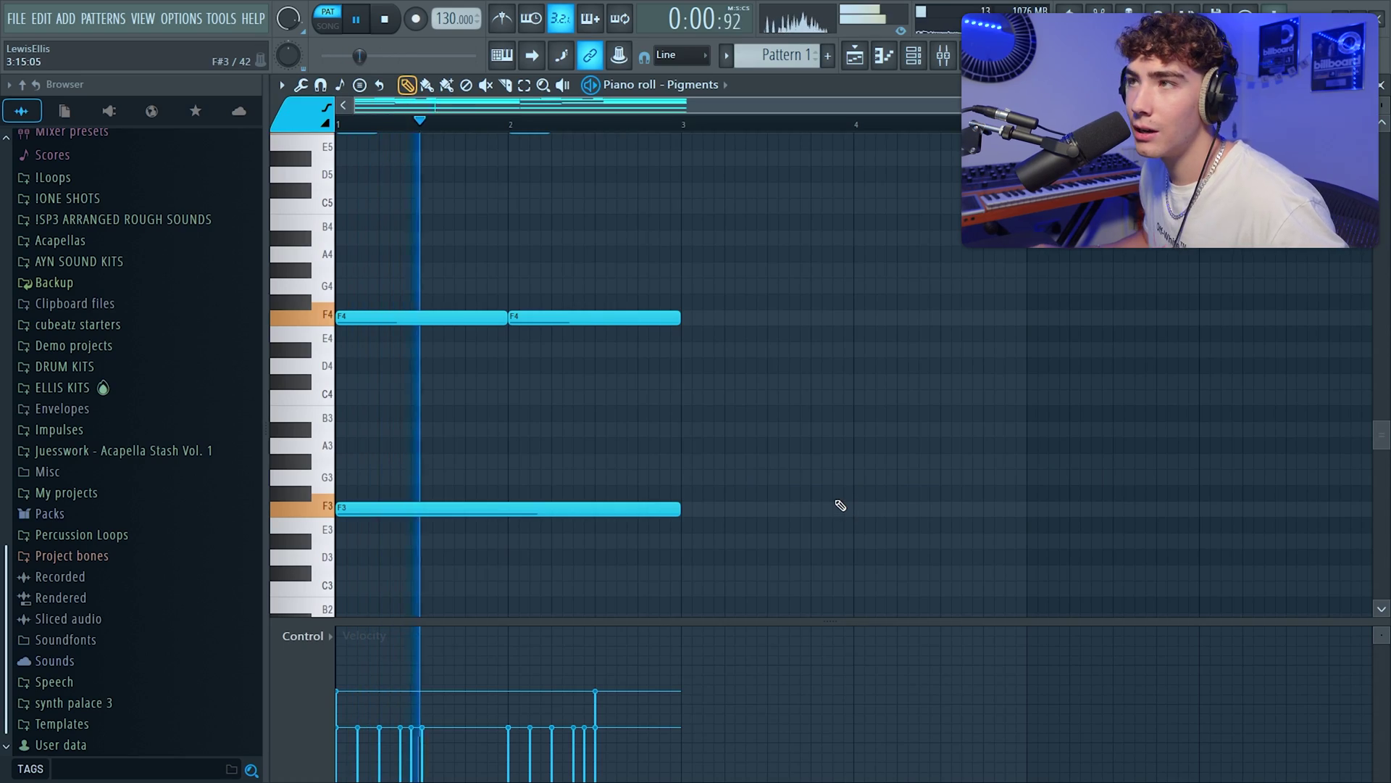
pyautogui.scroll(8, 807, 501)
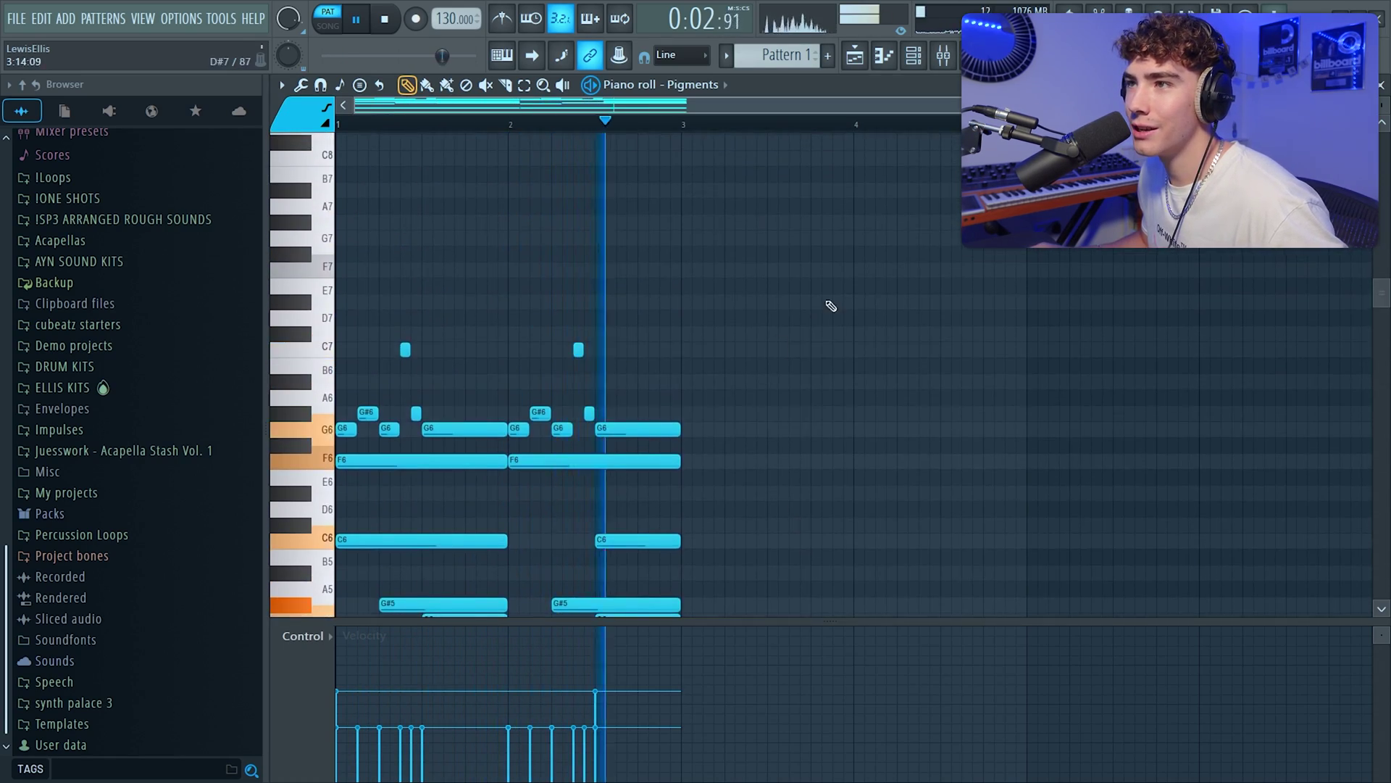
# Duplicate all notes of the first two bars into bars 3 and 4
pyautogui.moveTo(826, 300); pyautogui.dragTo(319, 778)
pyautogui.hotkey('ctrl', 'b')
pyautogui.hotkey('ctrl', 'd')
pyautogui.scroll(-6, 652, 290)
pyautogui.scroll(-1, 616, 192)
pyautogui.scroll(13, 665, 187)
pyautogui.scroll(-3, 710, 207)
# Vary the bar 4 melody by raising the C7 note to C#7 and the long G6 note to G#6
pyautogui.click(819, 353)
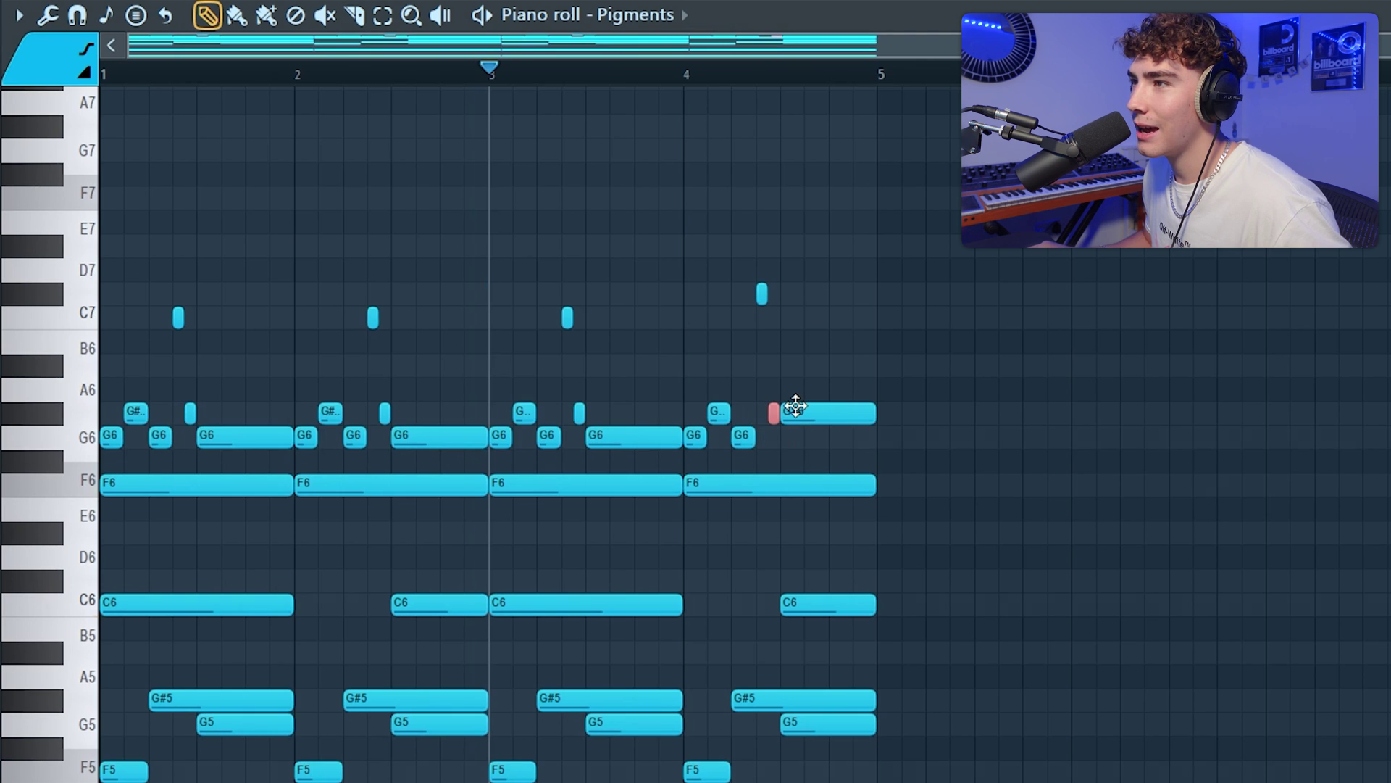
pyautogui.press('space')
pyautogui.press('Down')
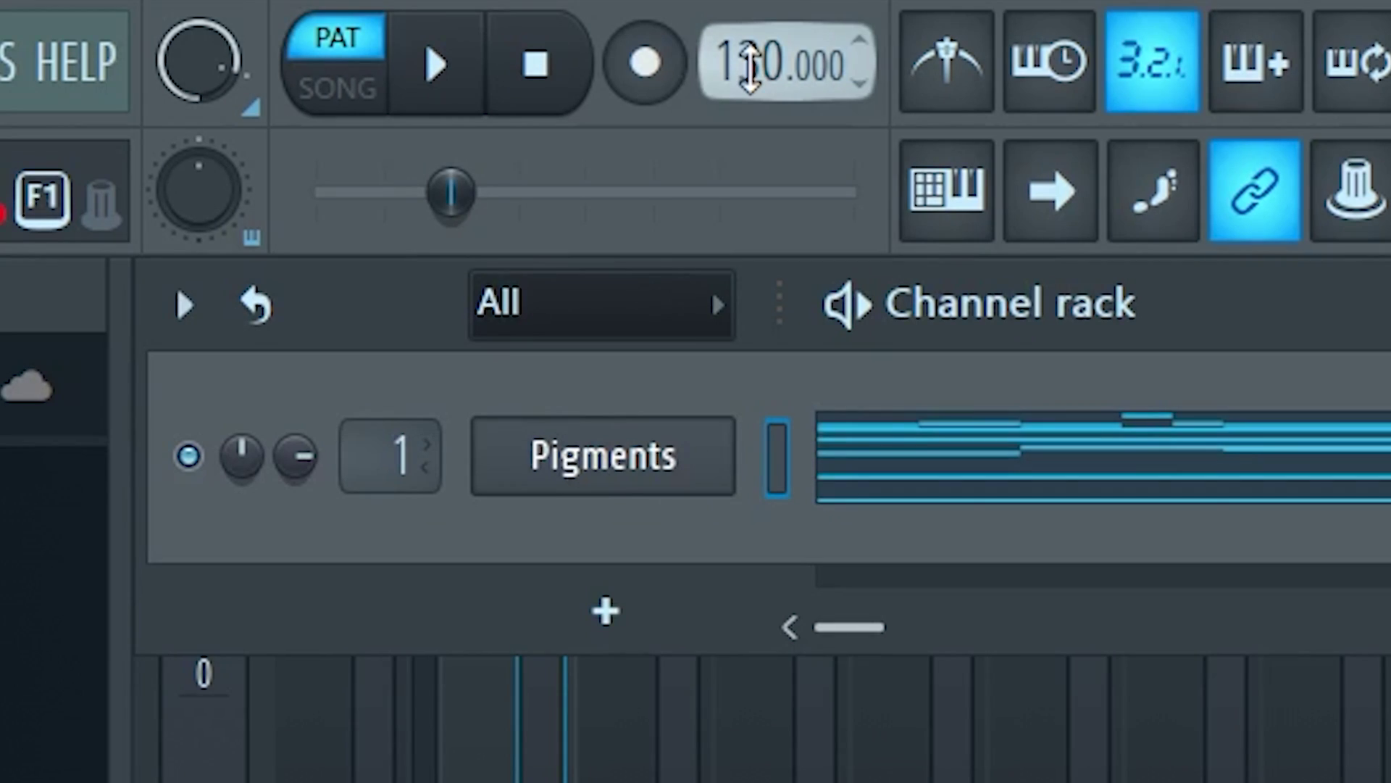
# Play the pattern at 155 BPM and add an effect to the Insert 1 mixer track
pyautogui.press('space')
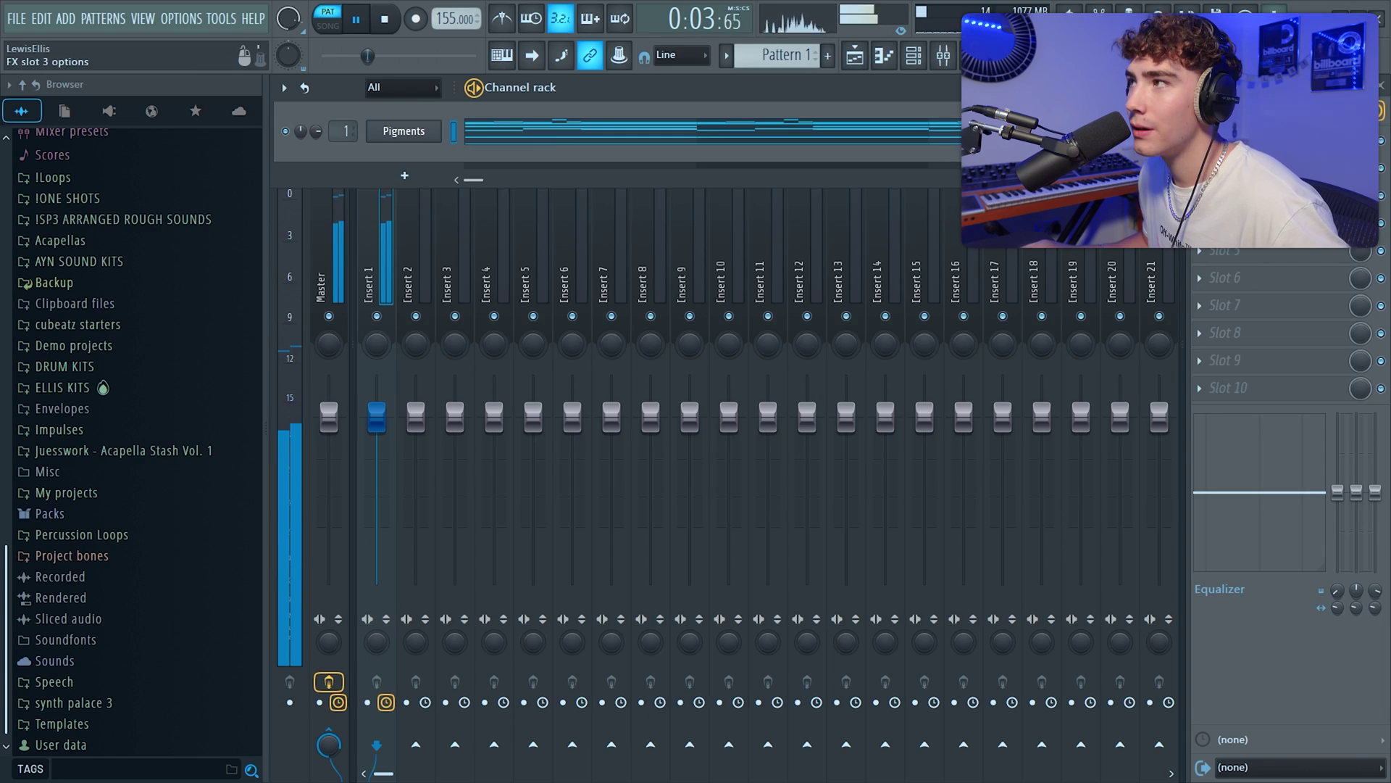
pyautogui.click(1232, 166)
pyautogui.click(601, 297)
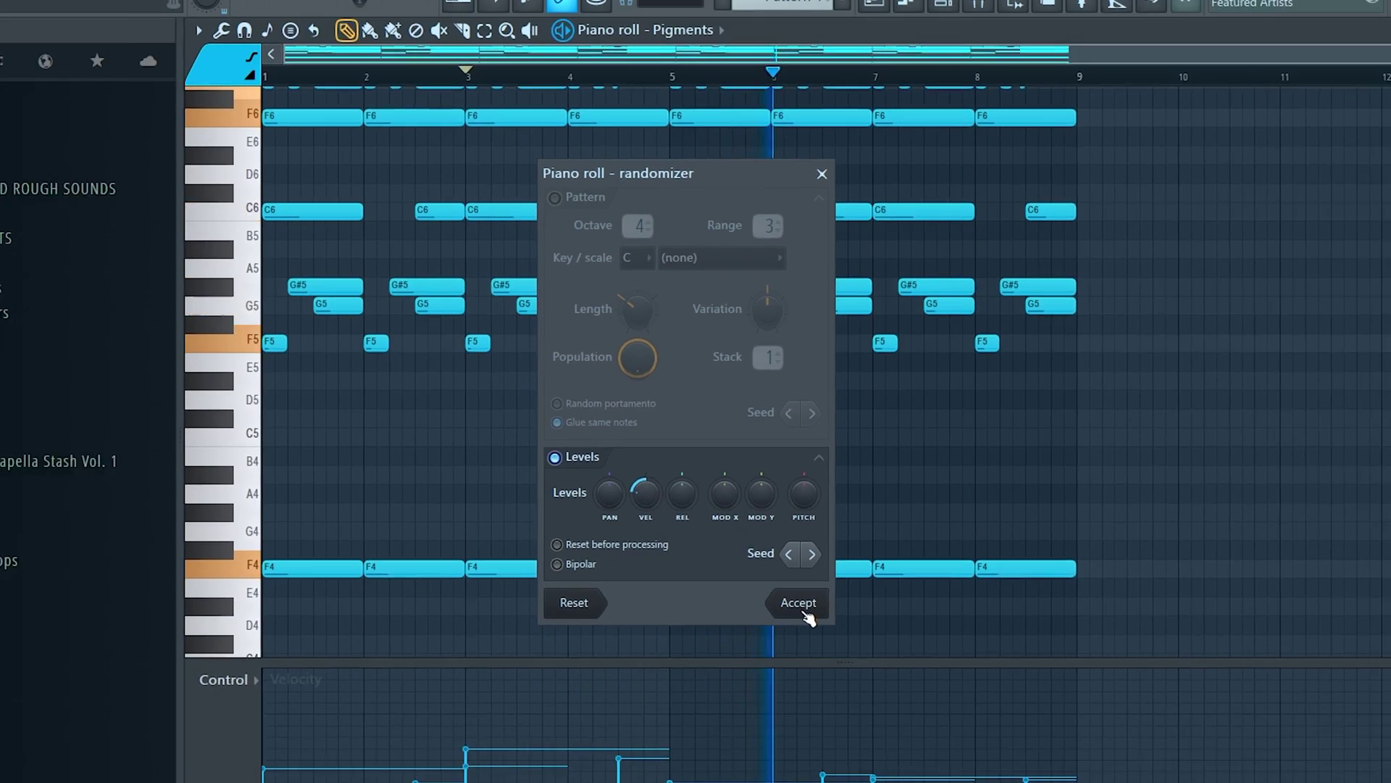
# Randomize only the velocity levels of the Pigments notes
pyautogui.click(812, 660)
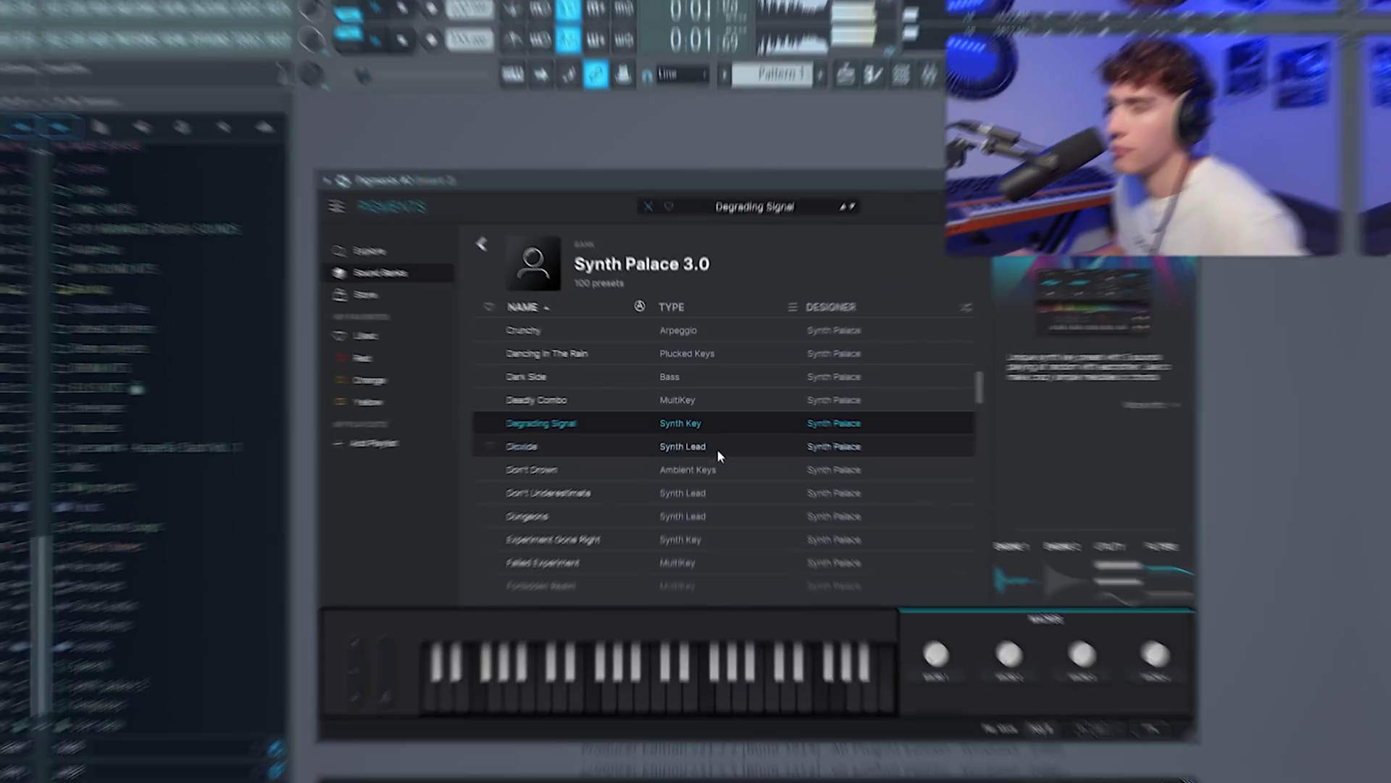
# Load the Dioxide preset in the second Pigments instance and open its piano roll
pyautogui.click(901, 74)
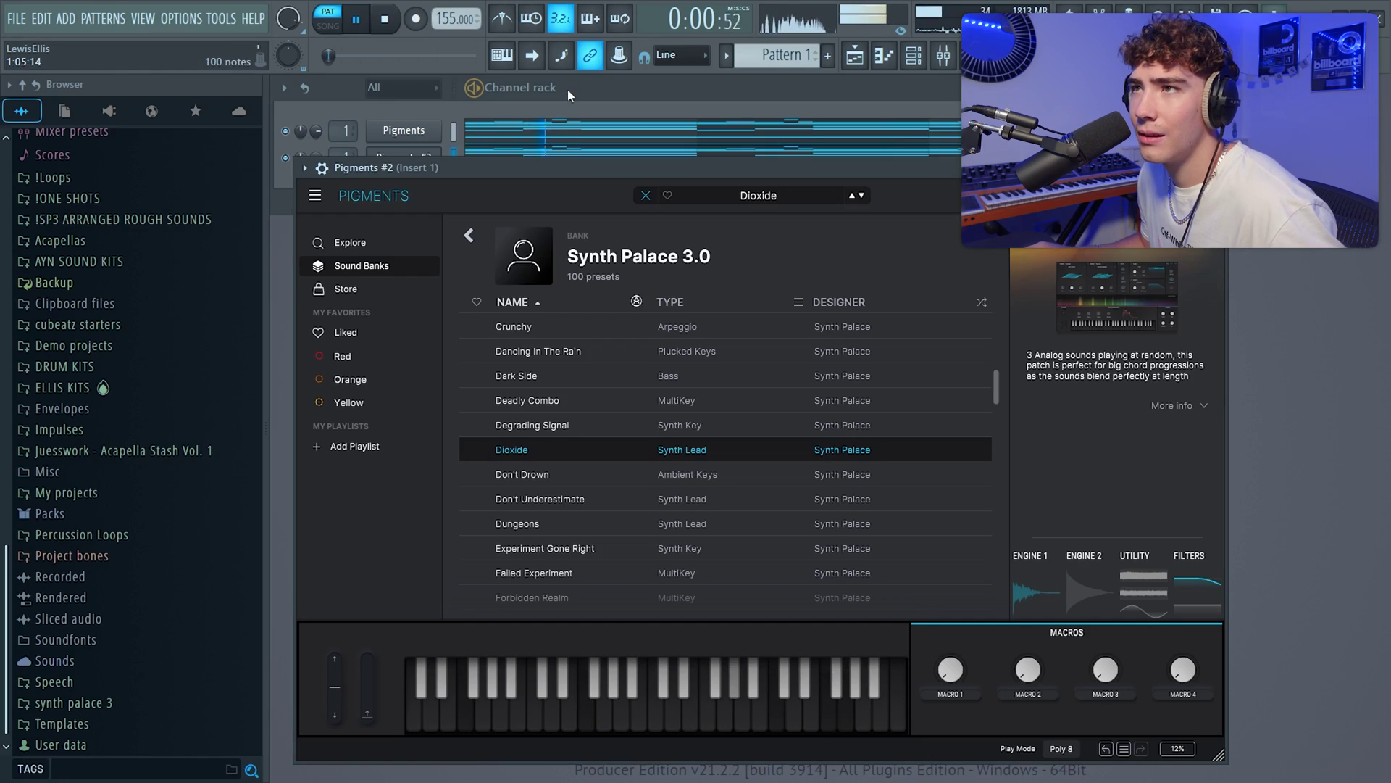
pyautogui.click(568, 90)
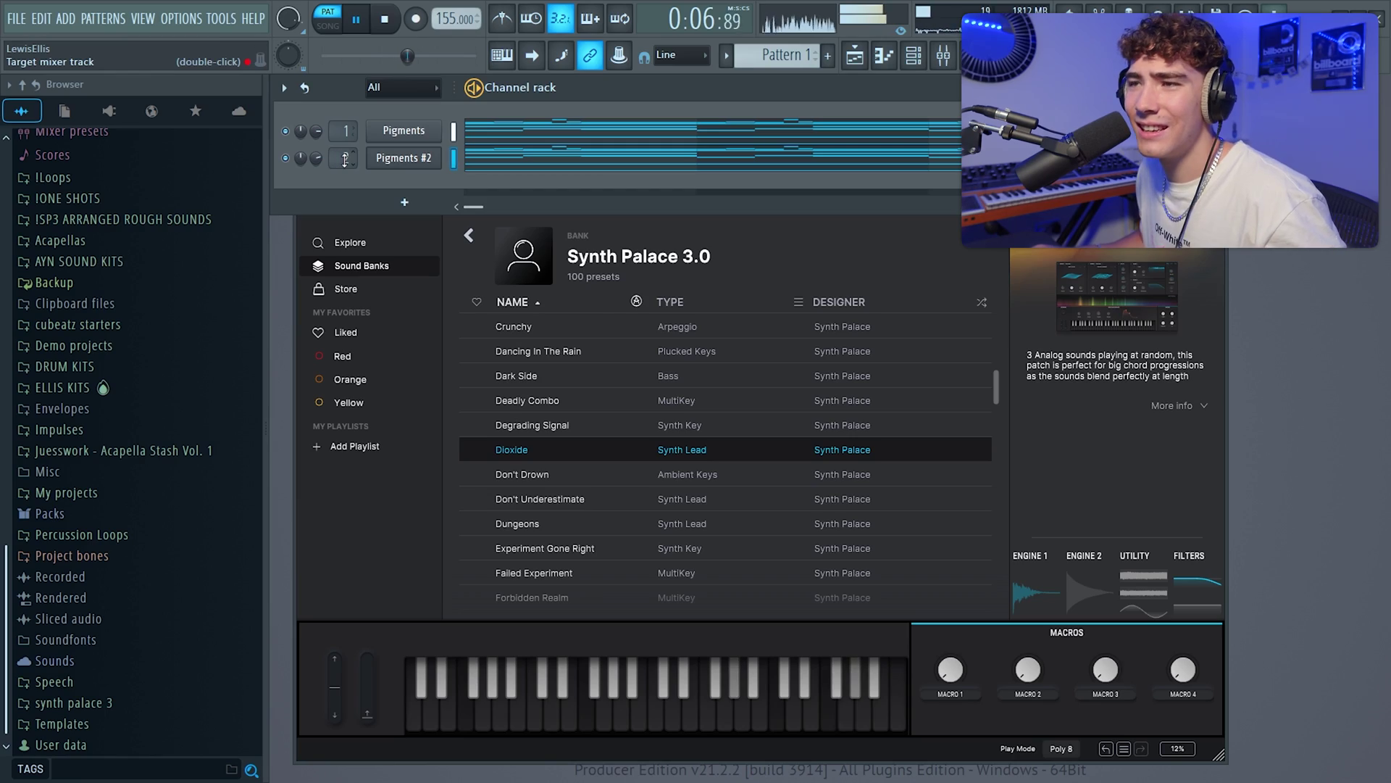
pyautogui.click(553, 156)
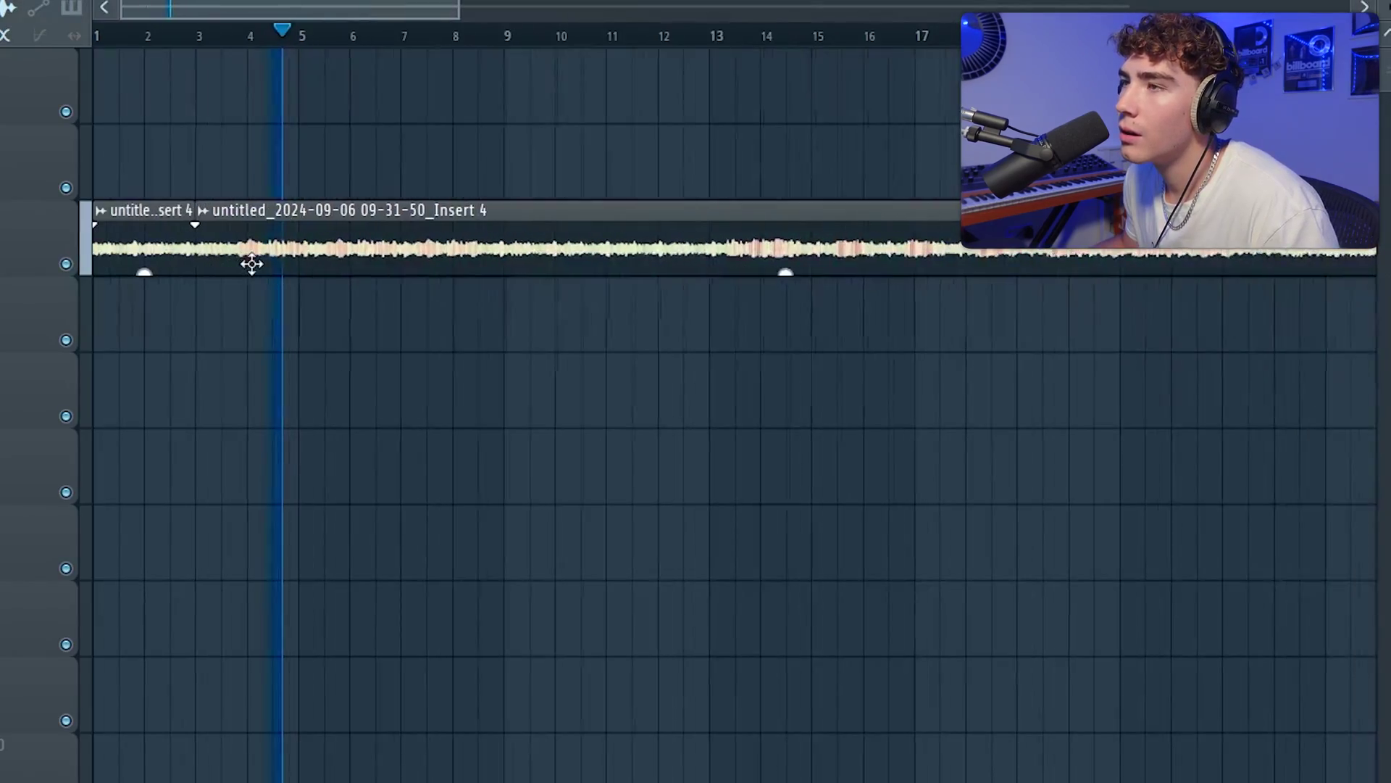
# Trim away the start of the long Insert 4 recording in the playlist
pyautogui.moveTo(199, 270); pyautogui.dragTo(274, 271)
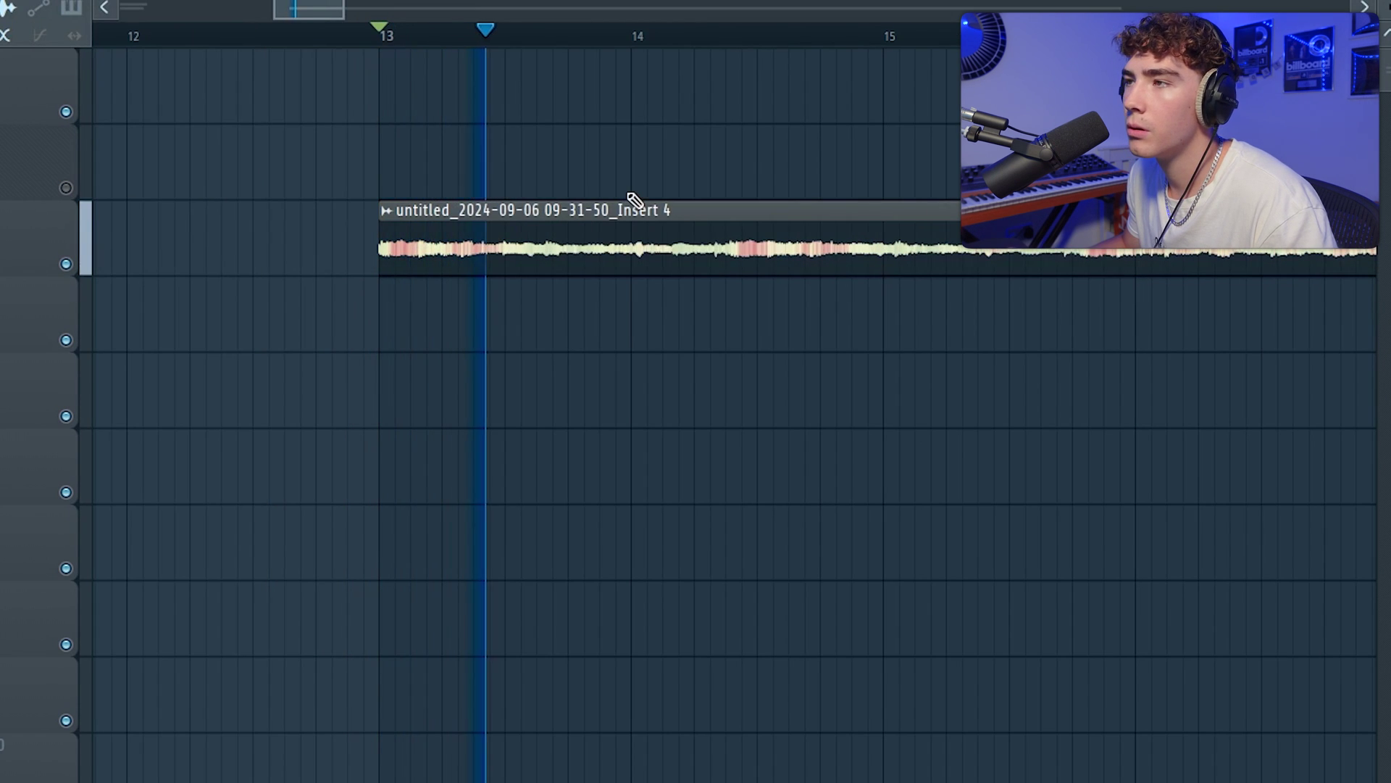
pyautogui.scroll(-4, 688, 201)
pyautogui.scroll(3, 895, 259)
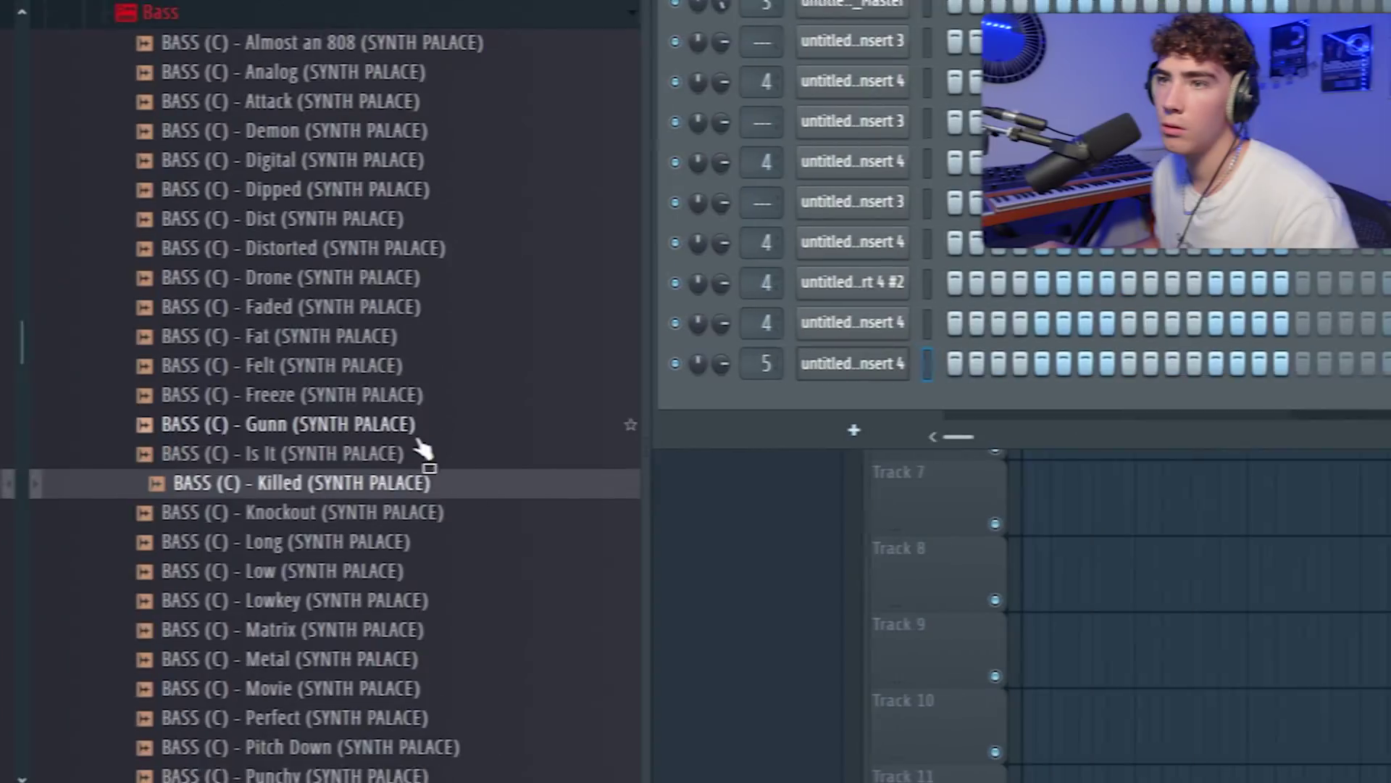
# Load the BASS (C) - Killed sample and write F4 bass notes at bars 1 and 5, shortening the second to about two bars
pyautogui.moveTo(869, 400); pyautogui.dragTo(862, 391)
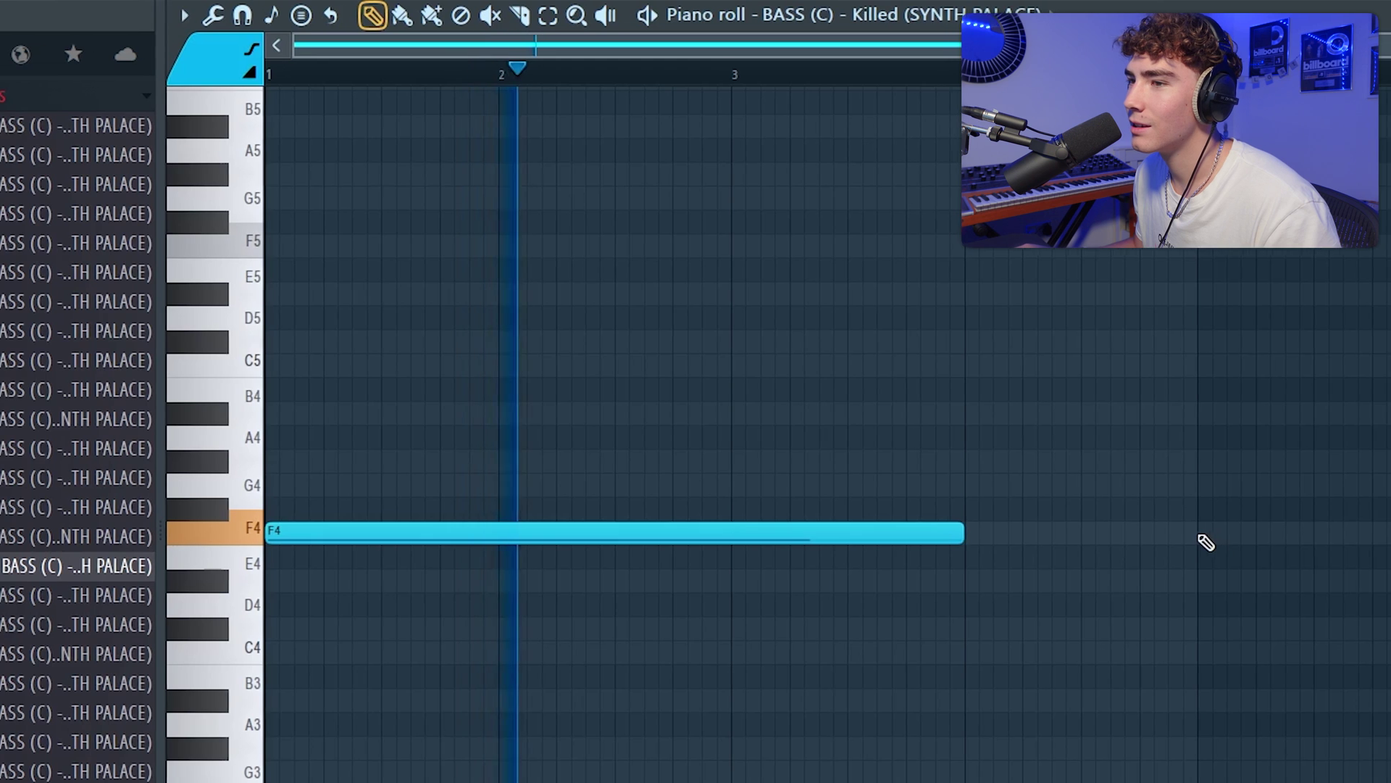
pyautogui.click(1207, 537)
pyautogui.keyDown('ctrl'); pyautogui.scroll(-3, 1041, 521); pyautogui.keyUp('ctrl')
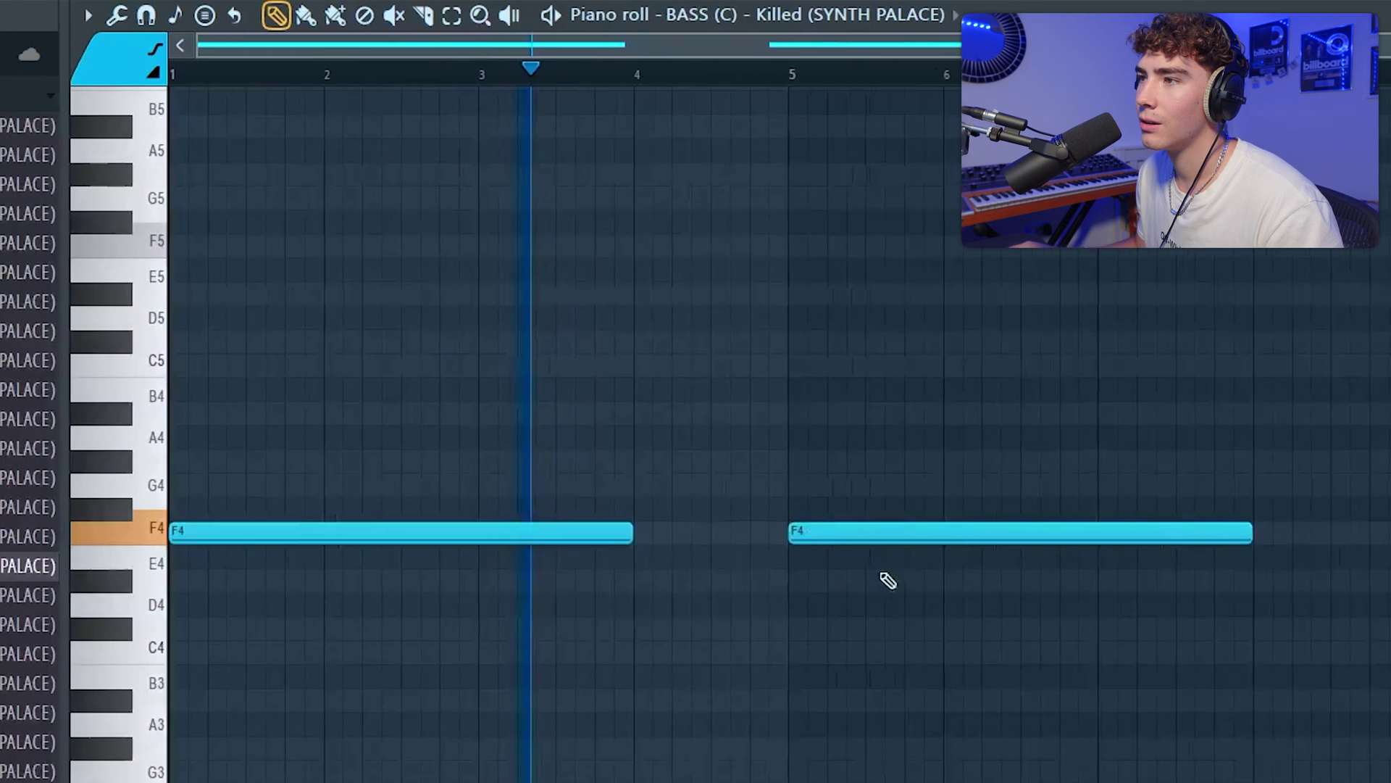
pyautogui.moveTo(1131, 535); pyautogui.dragTo(984, 536)
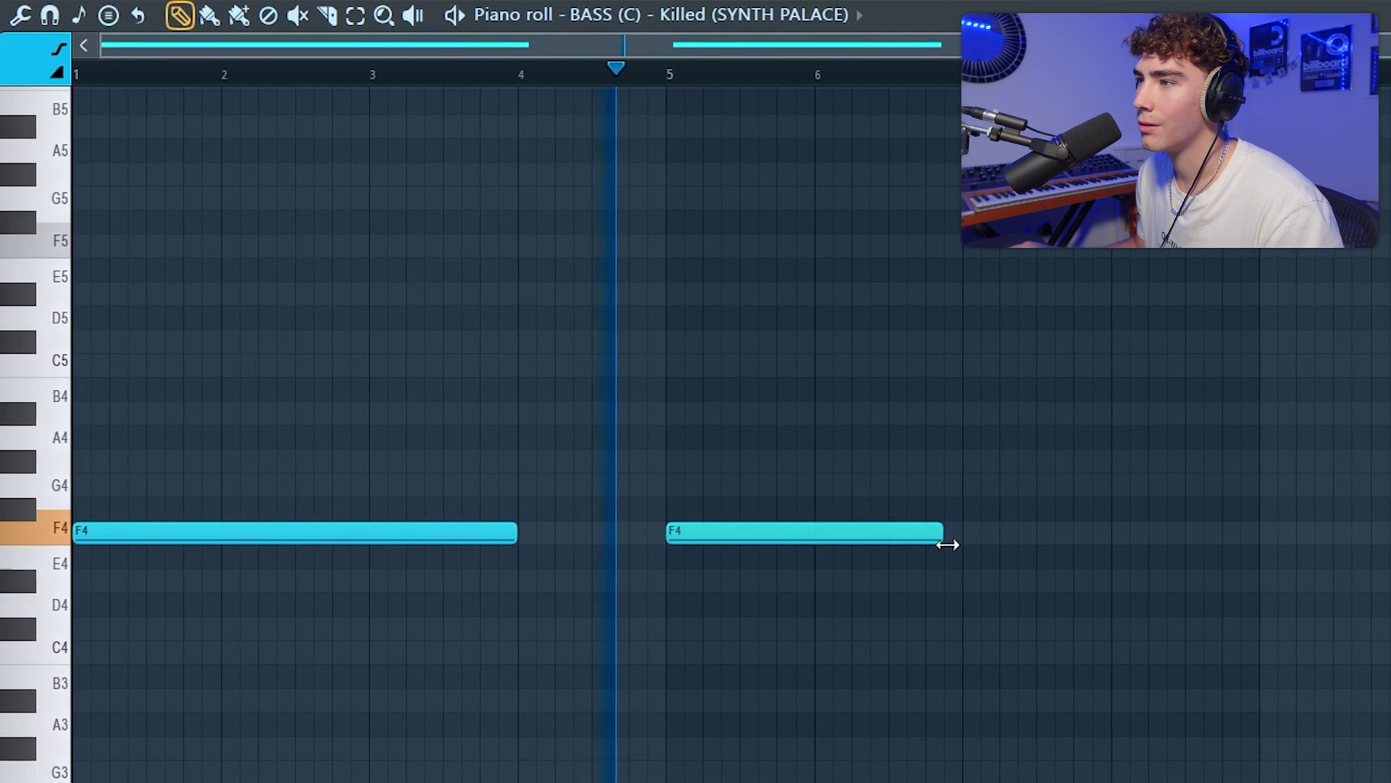
# Add a C4 bass note at bar 7, shorten it to one bar and place another note just above it at bar 8
pyautogui.click(987, 650)
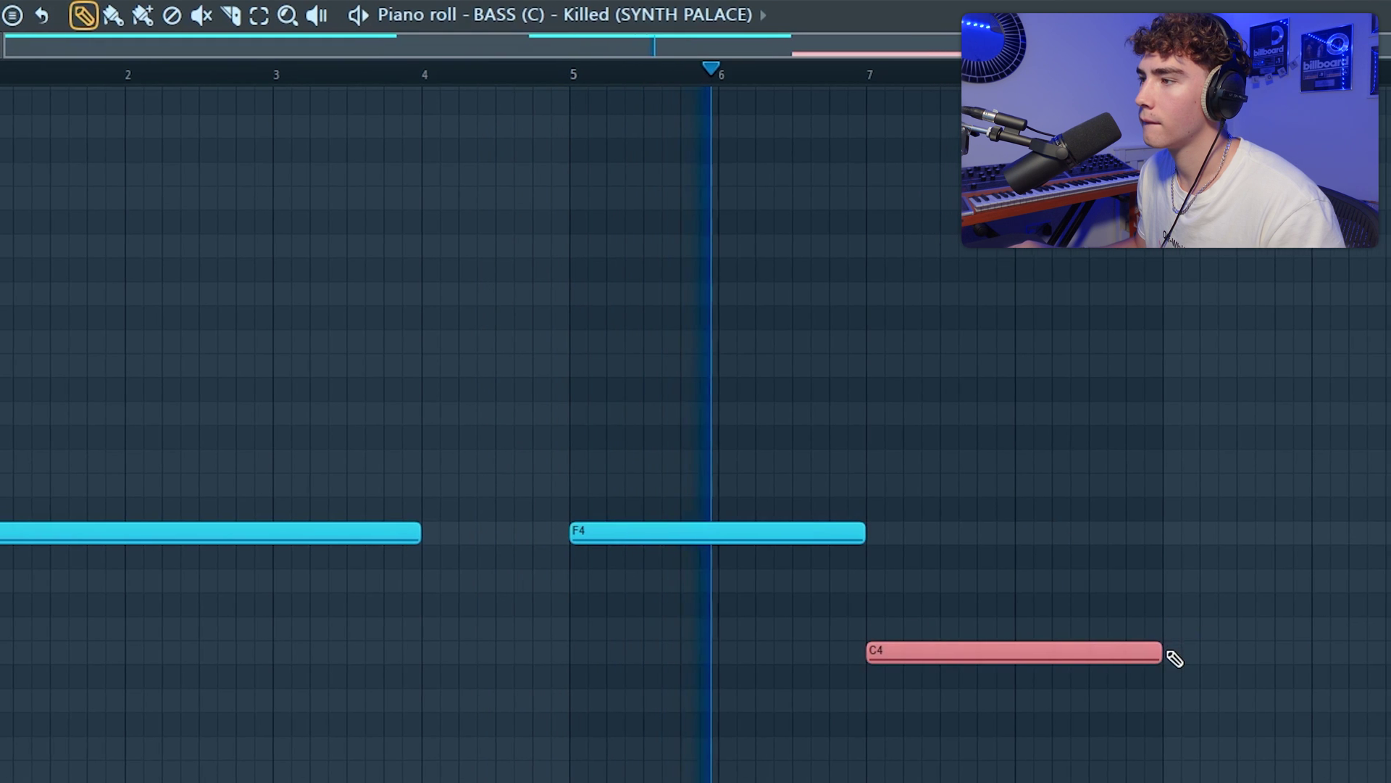
pyautogui.moveTo(1174, 658); pyautogui.dragTo(1020, 668)
pyautogui.click(1021, 629)
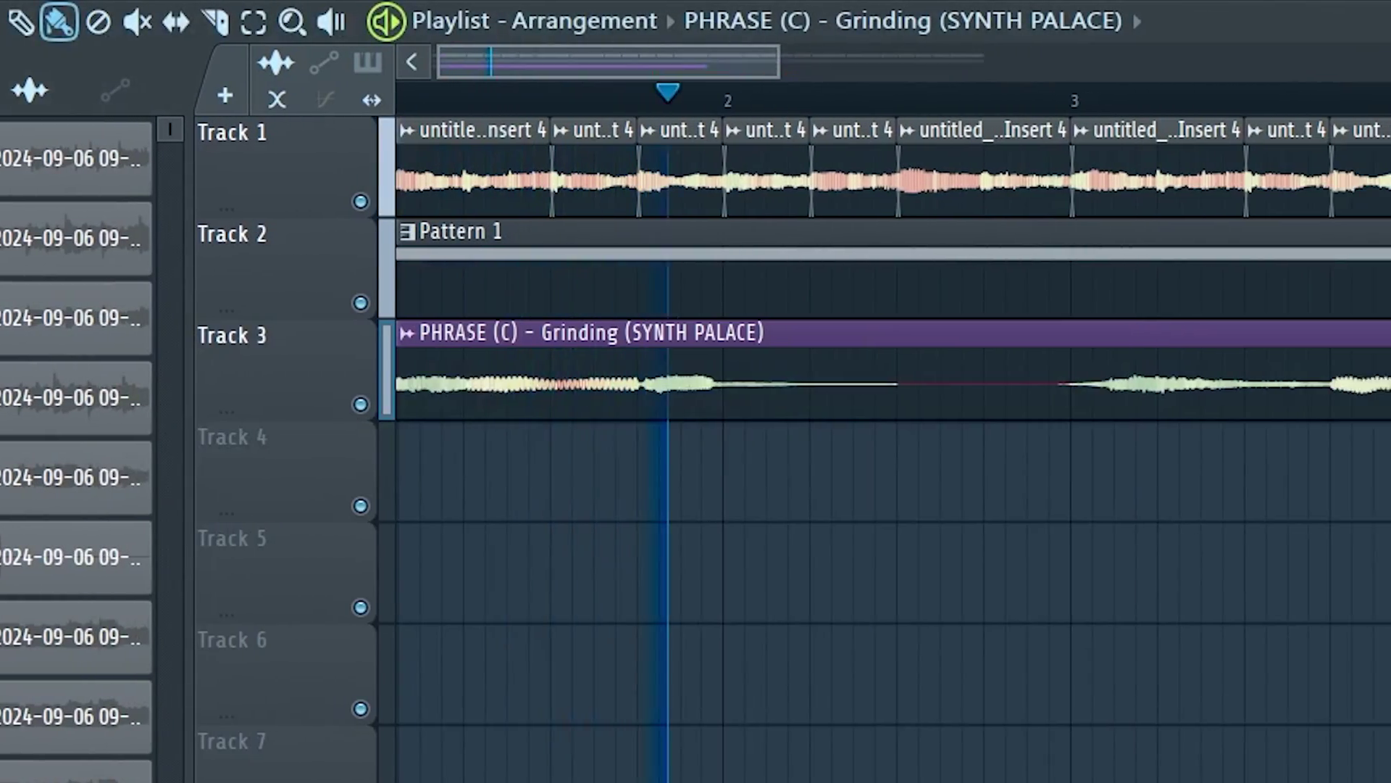
# Set the PHRASE (C) - Grinding clip's time-stretching mode to Stretch and change the declicking mode of its second clip
pyautogui.doubleClick(1382, 357)
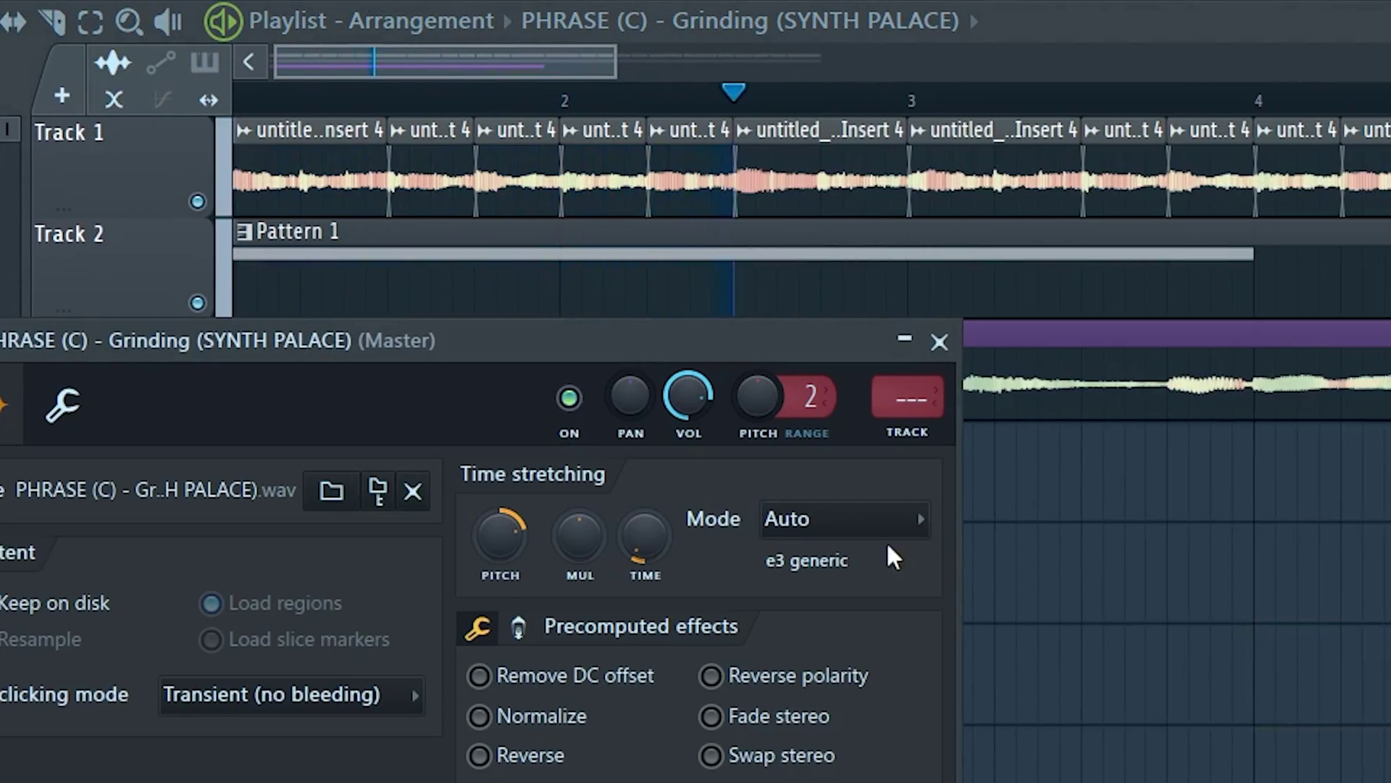
pyautogui.click(870, 521)
pyautogui.click(728, 616)
pyautogui.click(1122, 761)
pyautogui.rightClick(1122, 761)
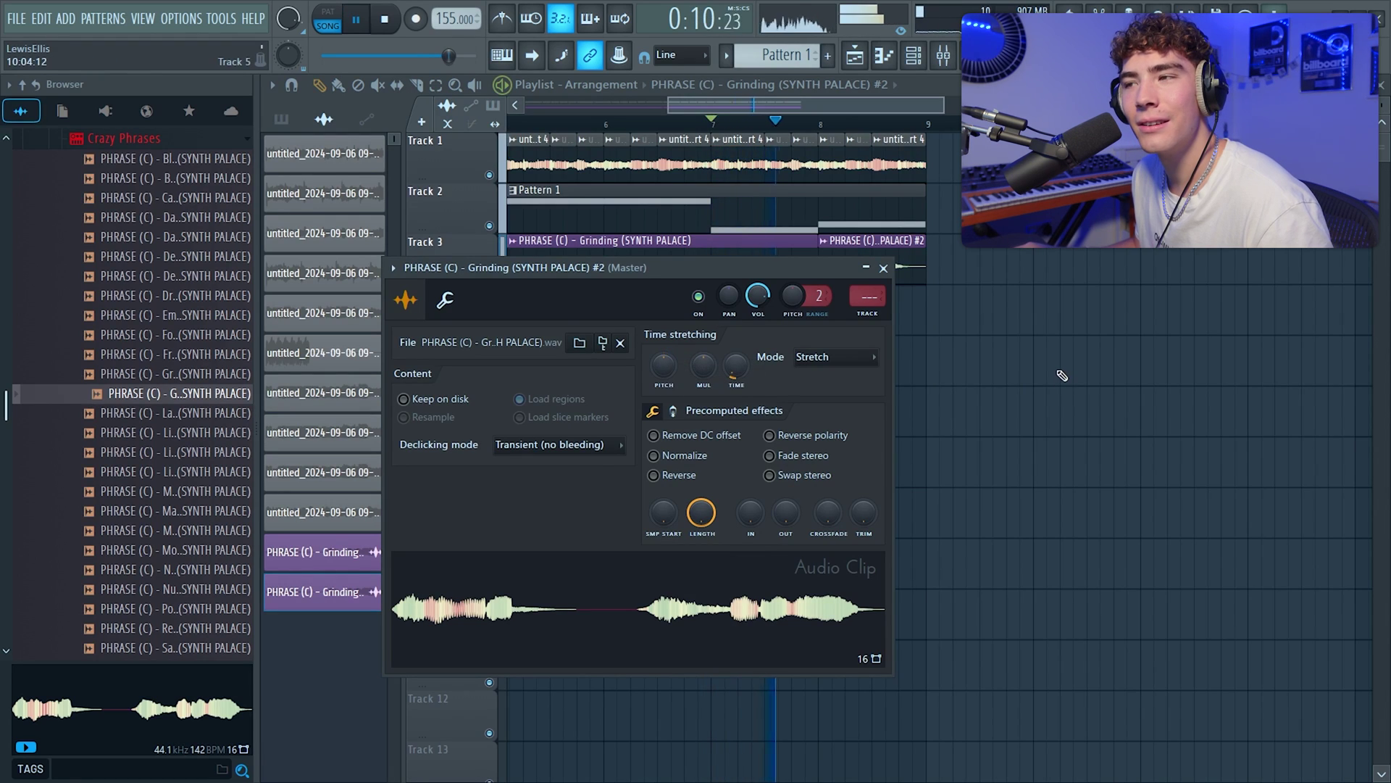
pyautogui.click(583, 449)
pyautogui.click(572, 512)
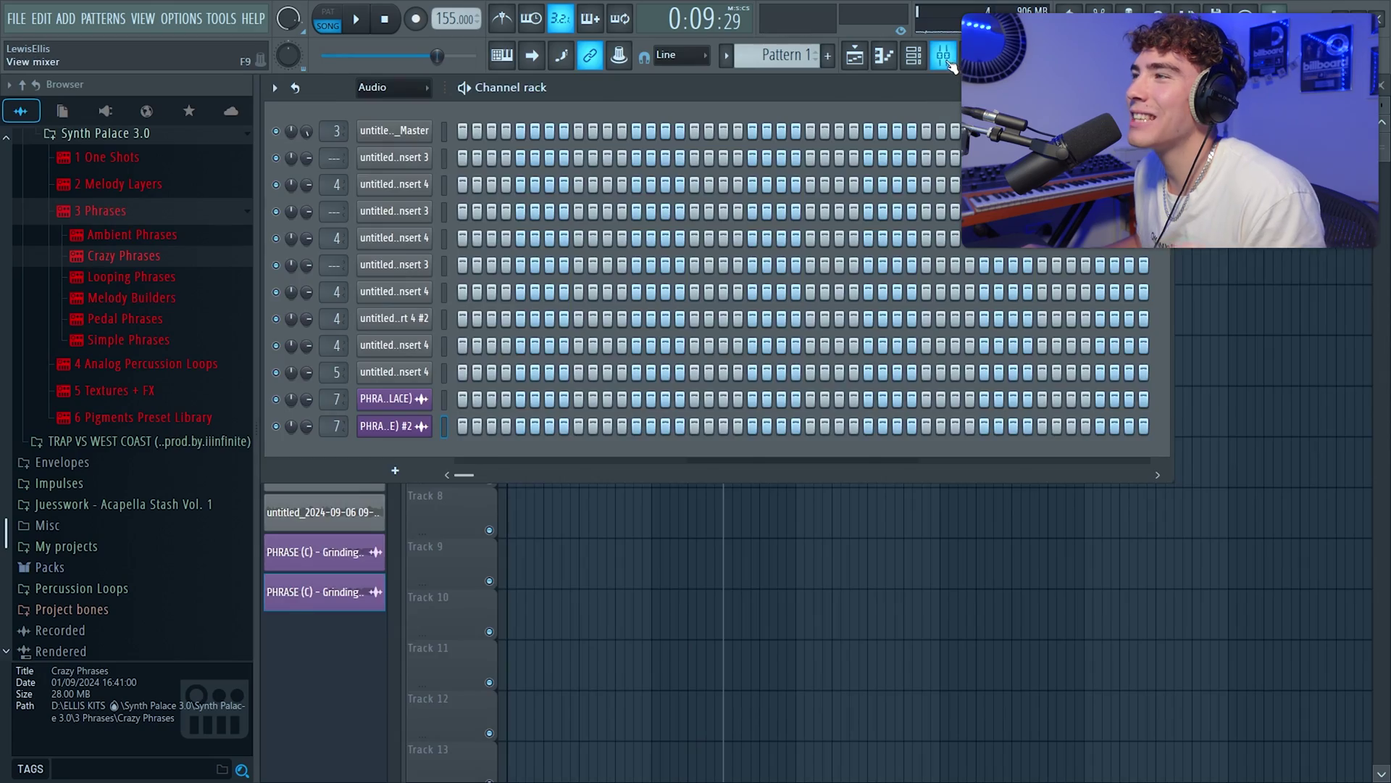
# Show the mixer and add the PAD (C) - Follow sample as a new channel
pyautogui.click(951, 64)
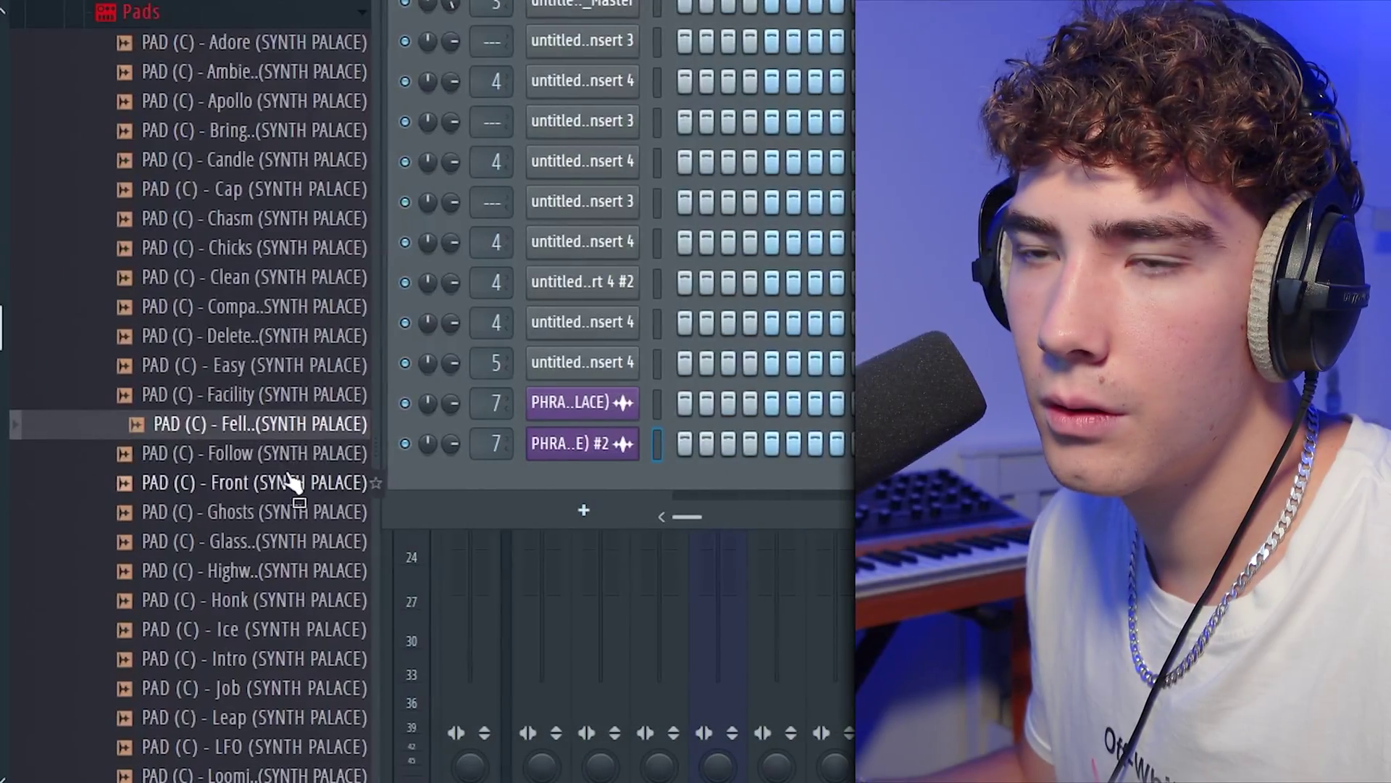
pyautogui.moveTo(286, 454); pyautogui.dragTo(658, 455)
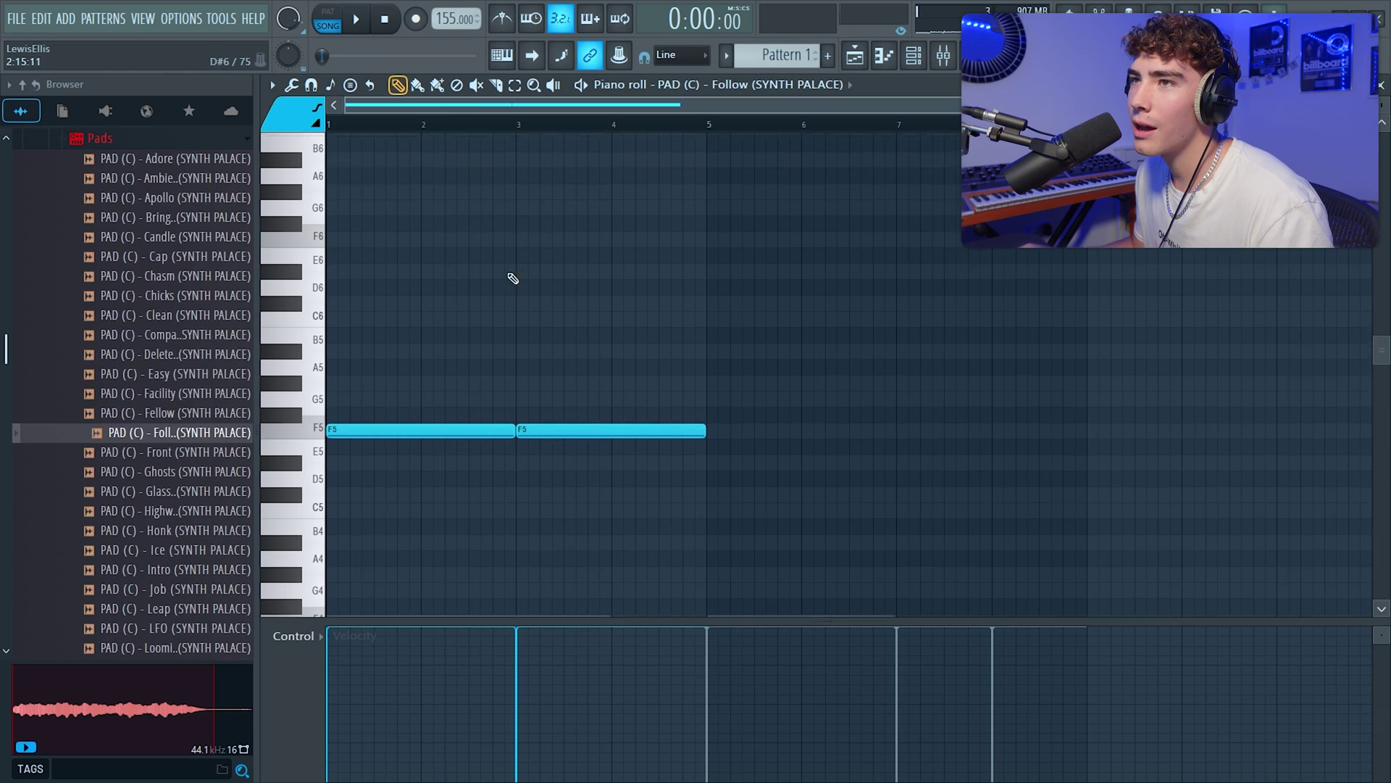
# Add a short F6 slide note at bar 3 above the pad's F5 notes and return to the channel rack
pyautogui.doubleClick(539, 247)
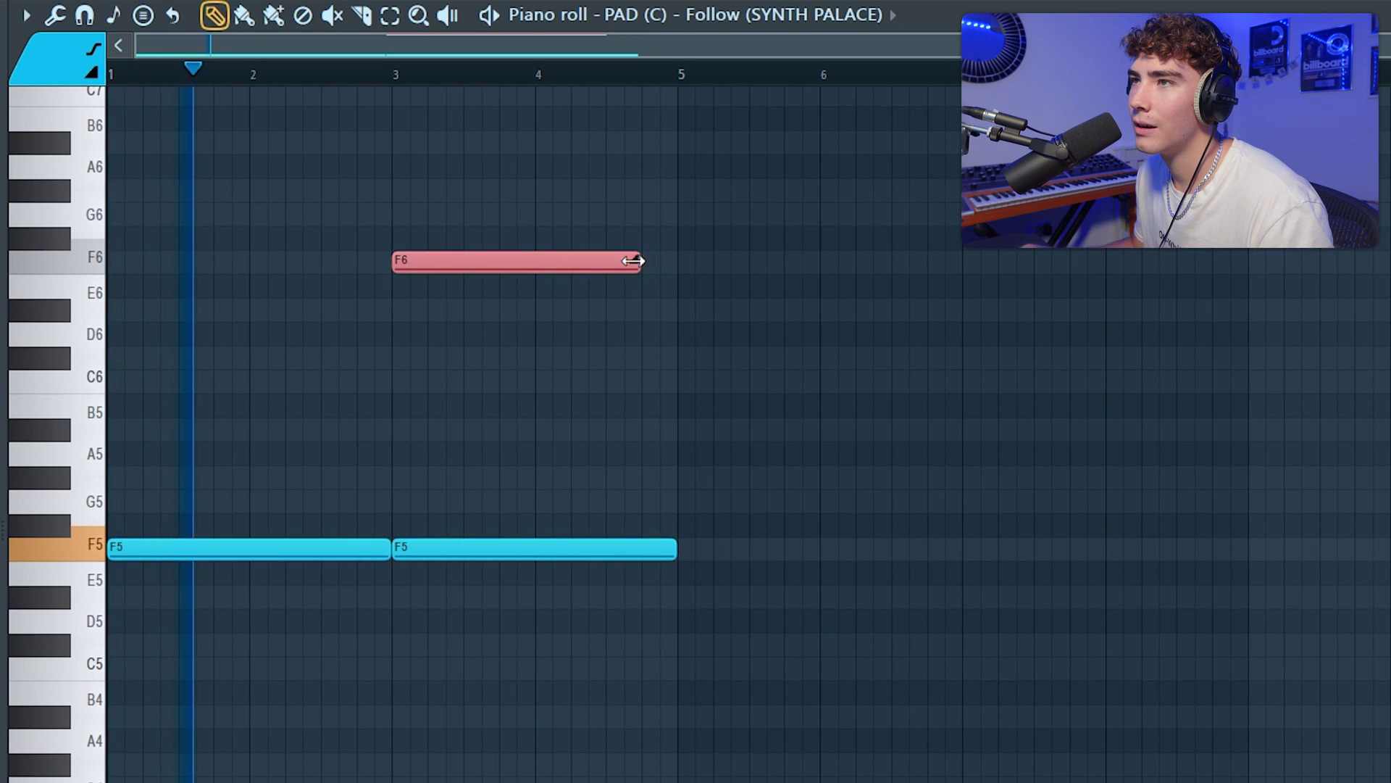
pyautogui.moveTo(633, 261); pyautogui.dragTo(426, 258)
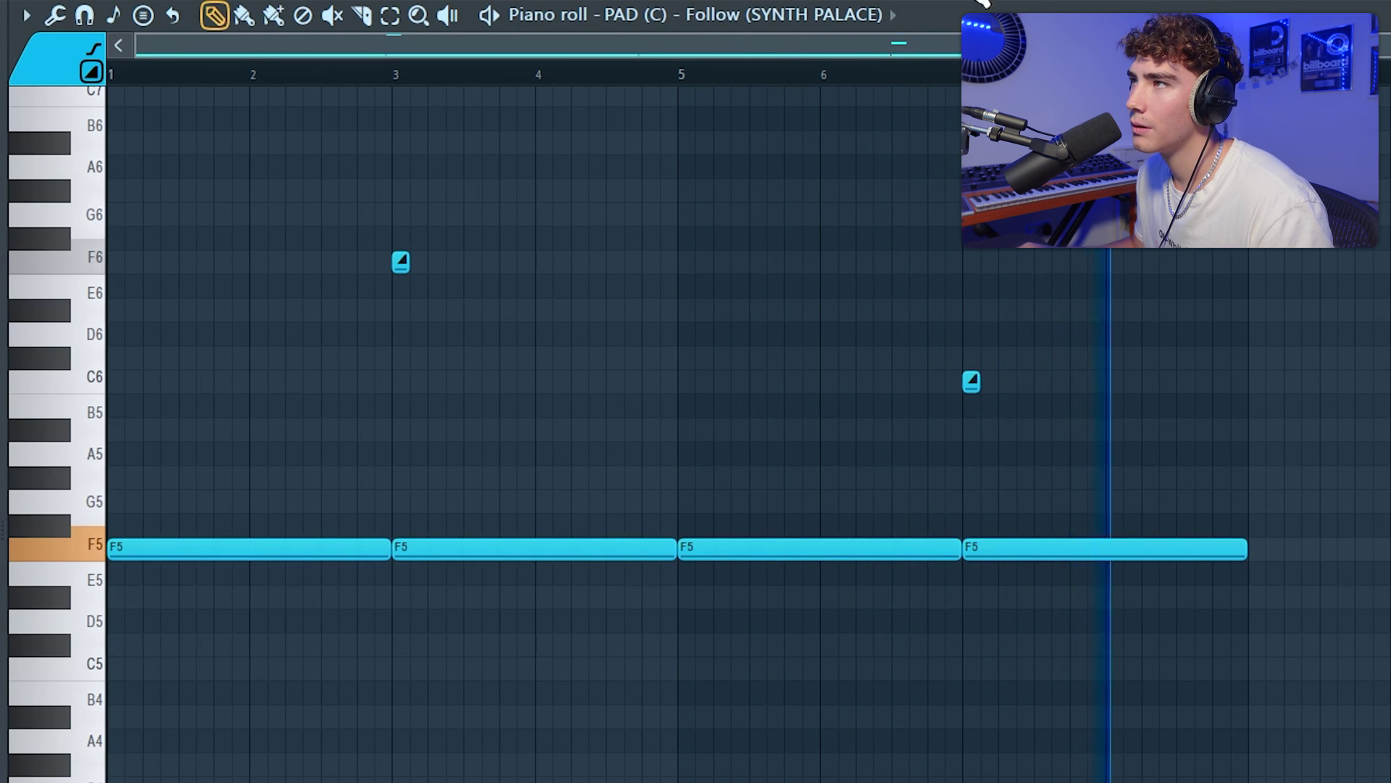
pyautogui.press('F6')
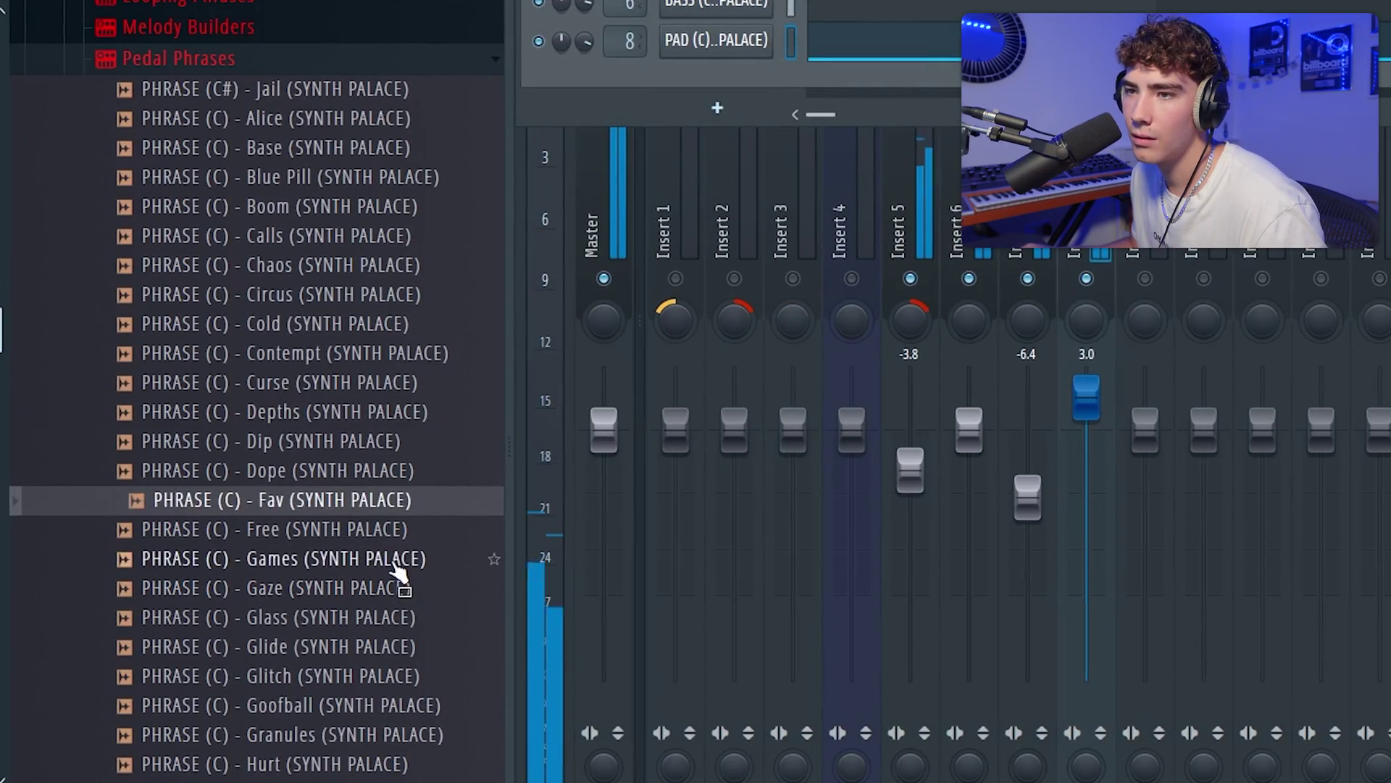
# Add the PHRASE (C) - Games sample and place it on Track 4 of the playlist from bar 1
pyautogui.moveTo(397, 567); pyautogui.dragTo(930, 301)
pyautogui.press('F5')
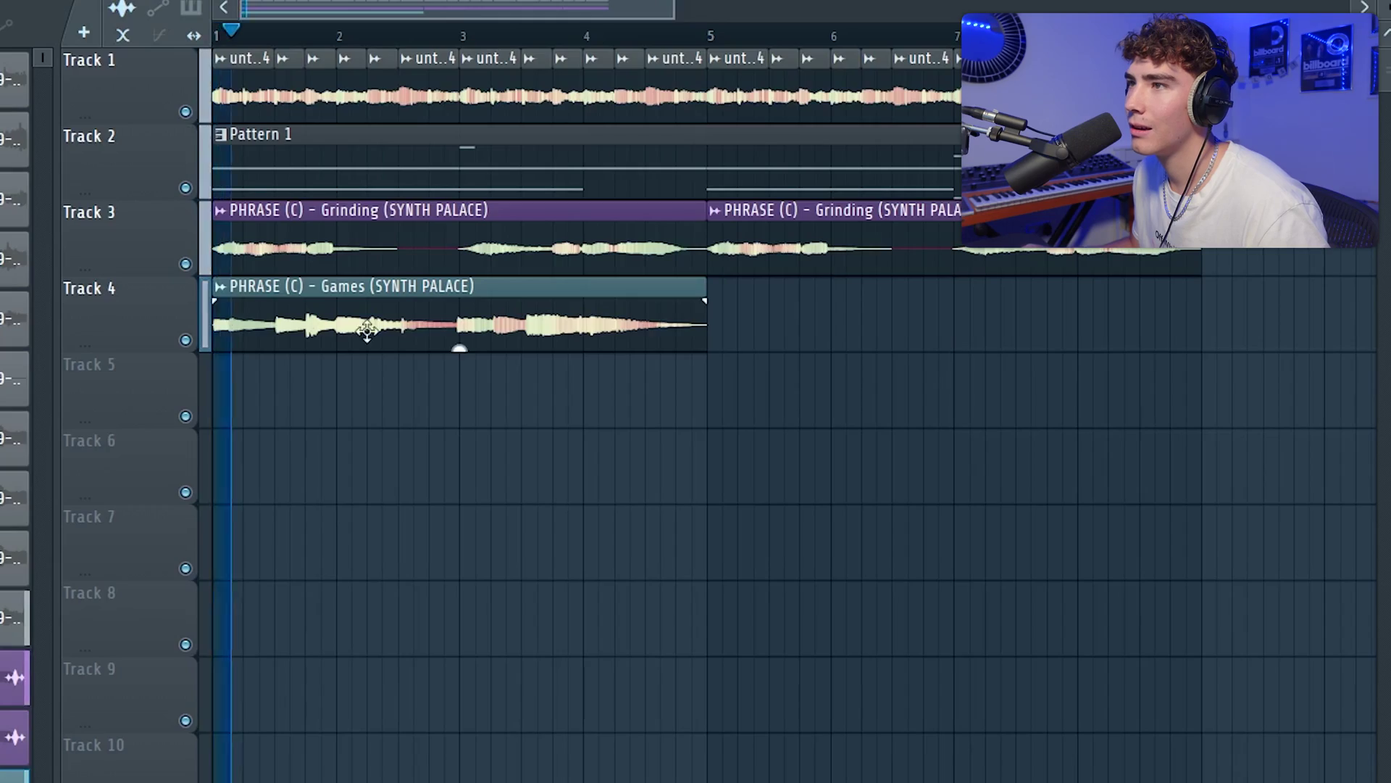
# Time-stretch the PHRASE (C) - Games sample to twice its length and trim its Track 4 clip to bar 1 only
pyautogui.doubleClick(367, 326)
pyautogui.click(783, 464)
pyautogui.click(750, 529)
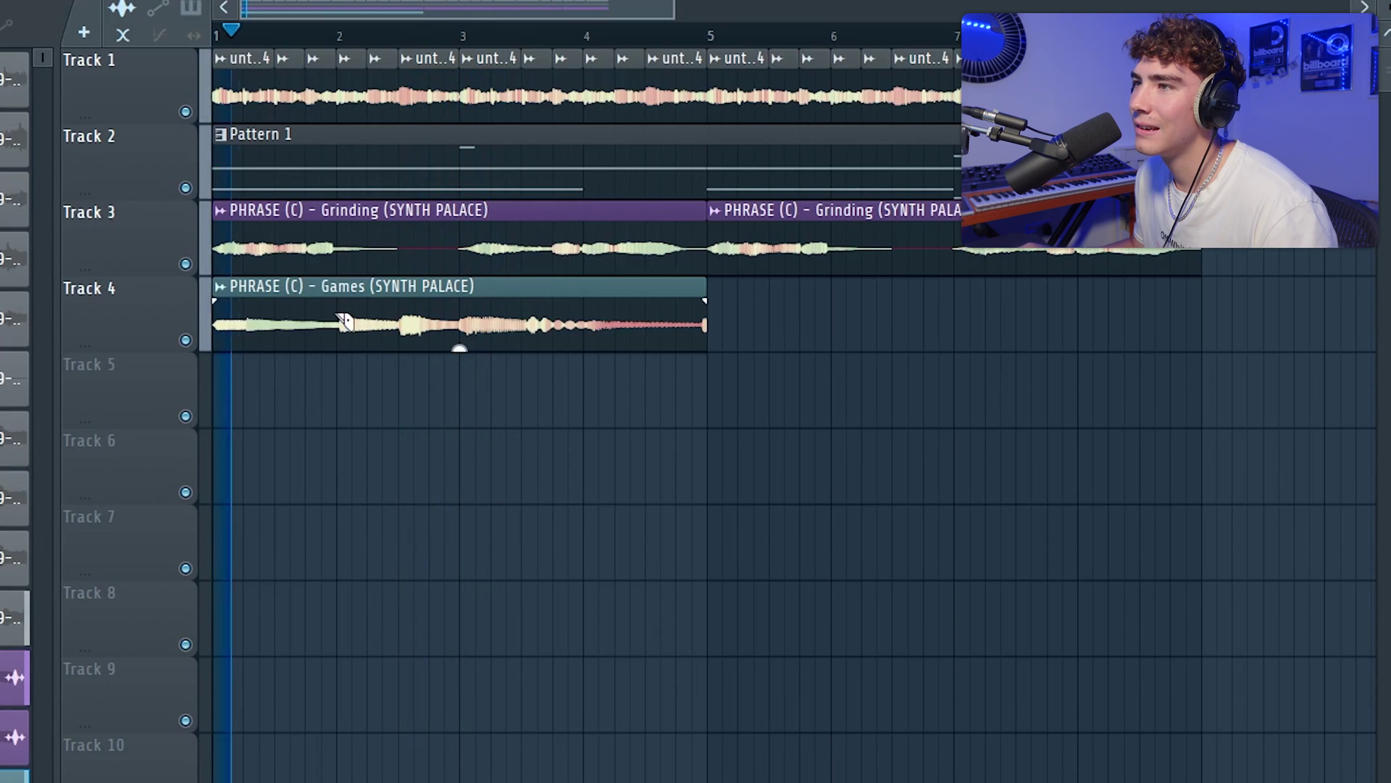
pyautogui.click(340, 317)
pyautogui.rightClick(399, 337)
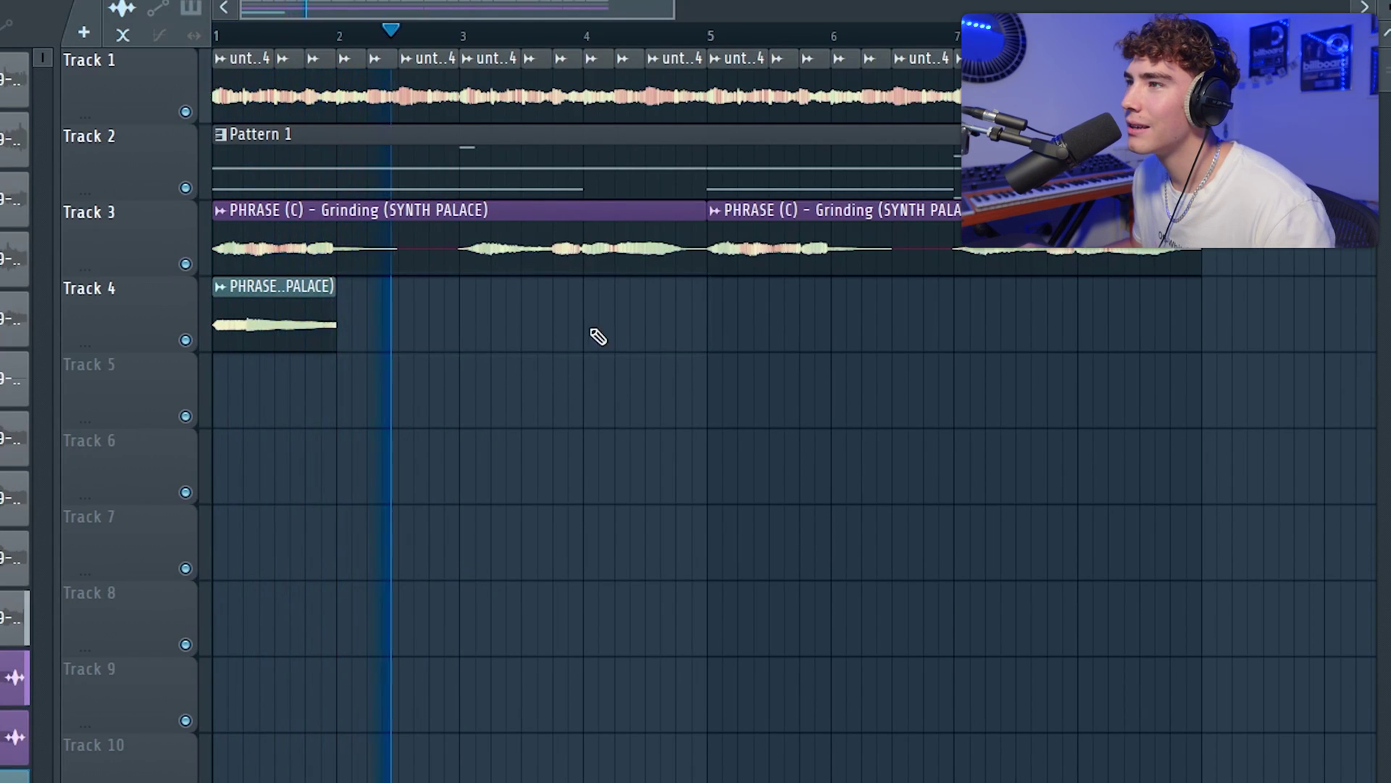
# Place copies of the one-bar Games clip on Track 4 at bars 3 and 5, removing the stray clip on Track 7
pyautogui.click(469, 314)
pyautogui.moveTo(782, 442)
pyautogui.mouseDown()
pyautogui.moveTo(866, 426)
pyautogui.moveTo(863, 544)
pyautogui.mouseUp()
pyautogui.rightClick(864, 564)
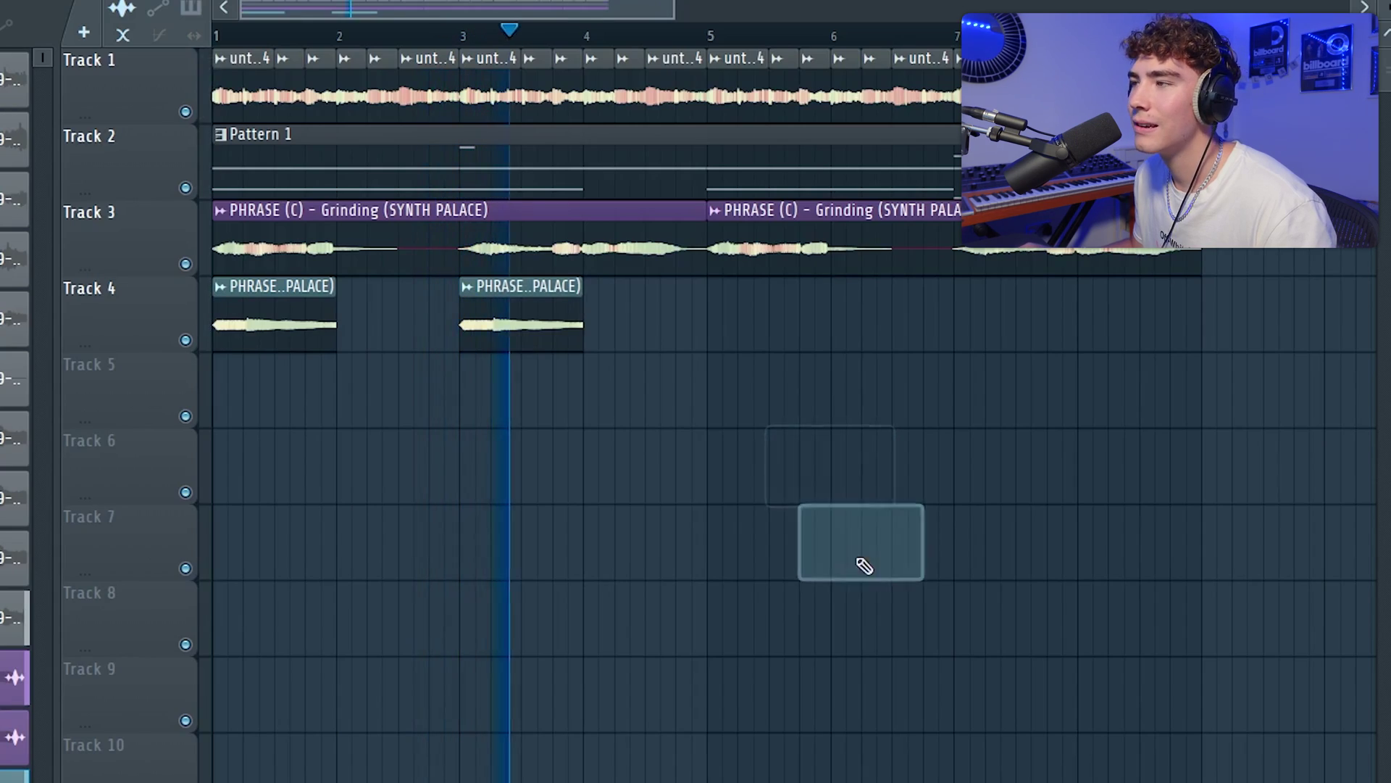
pyautogui.click(716, 327)
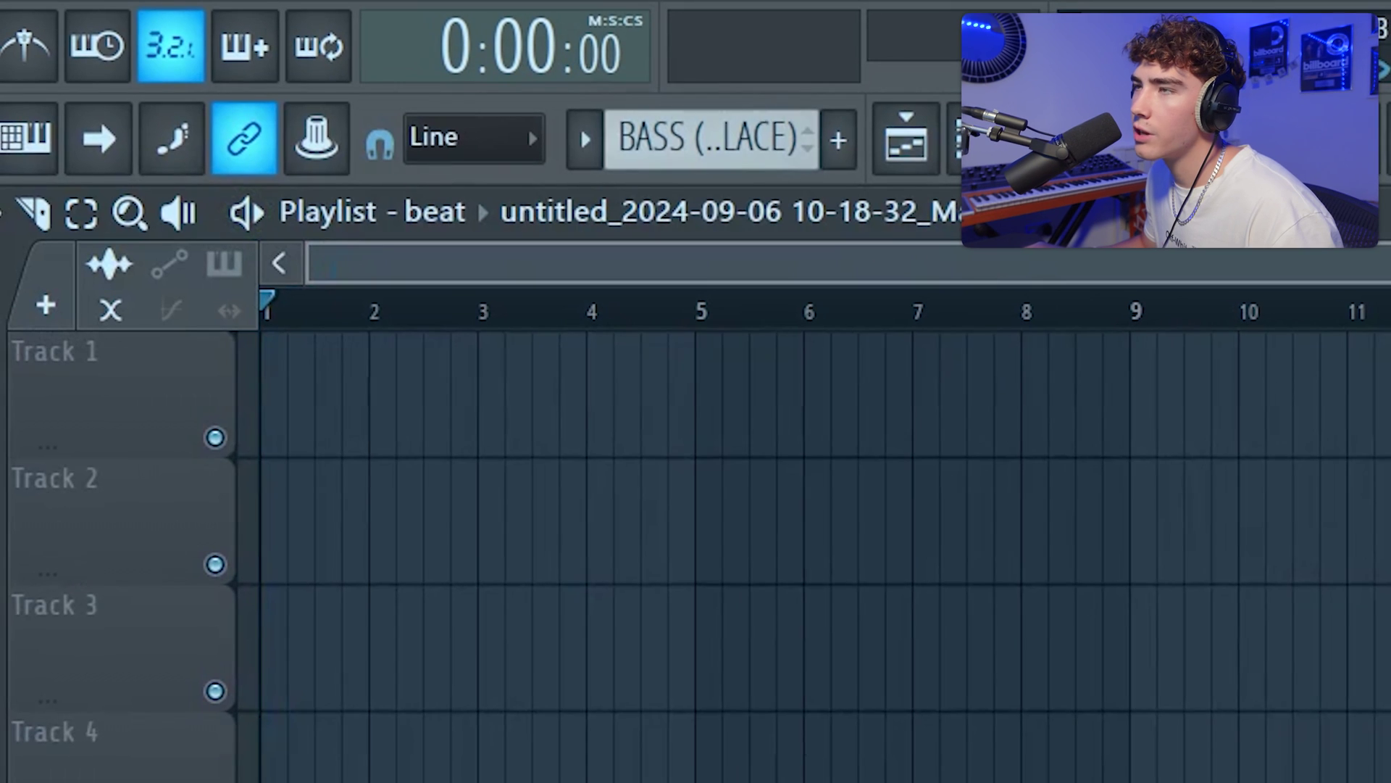
pyautogui.moveTo(4, 508); pyautogui.dragTo(413, 435)
pyautogui.click(716, 765)
pyautogui.rightClick(983, 738)
pyautogui.press('space')
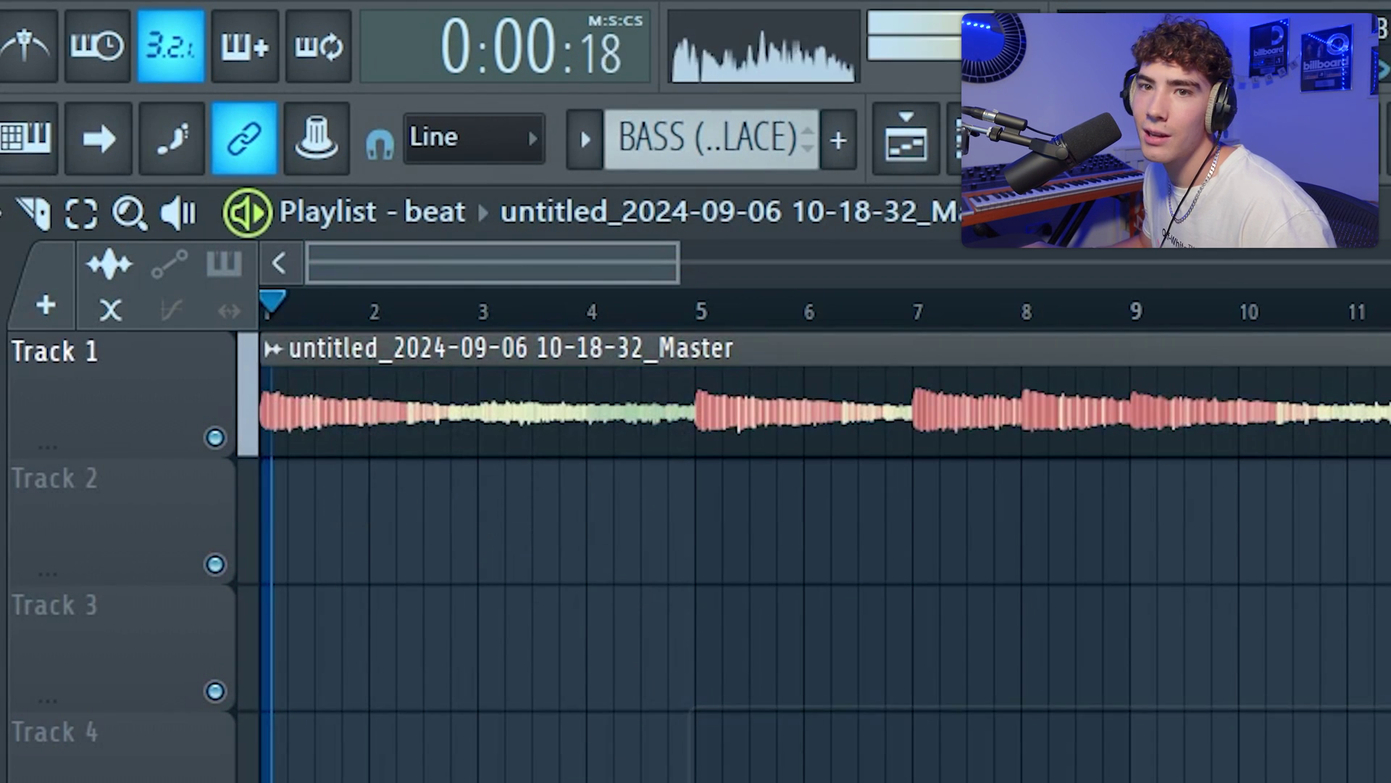
# Add an 808, kick, Sn Drugs, clap, high-hat and open hat from LOST PACK VOL. 2's Ellis Essentials folder as new channels
pyautogui.scroll(-3, 826, 572)
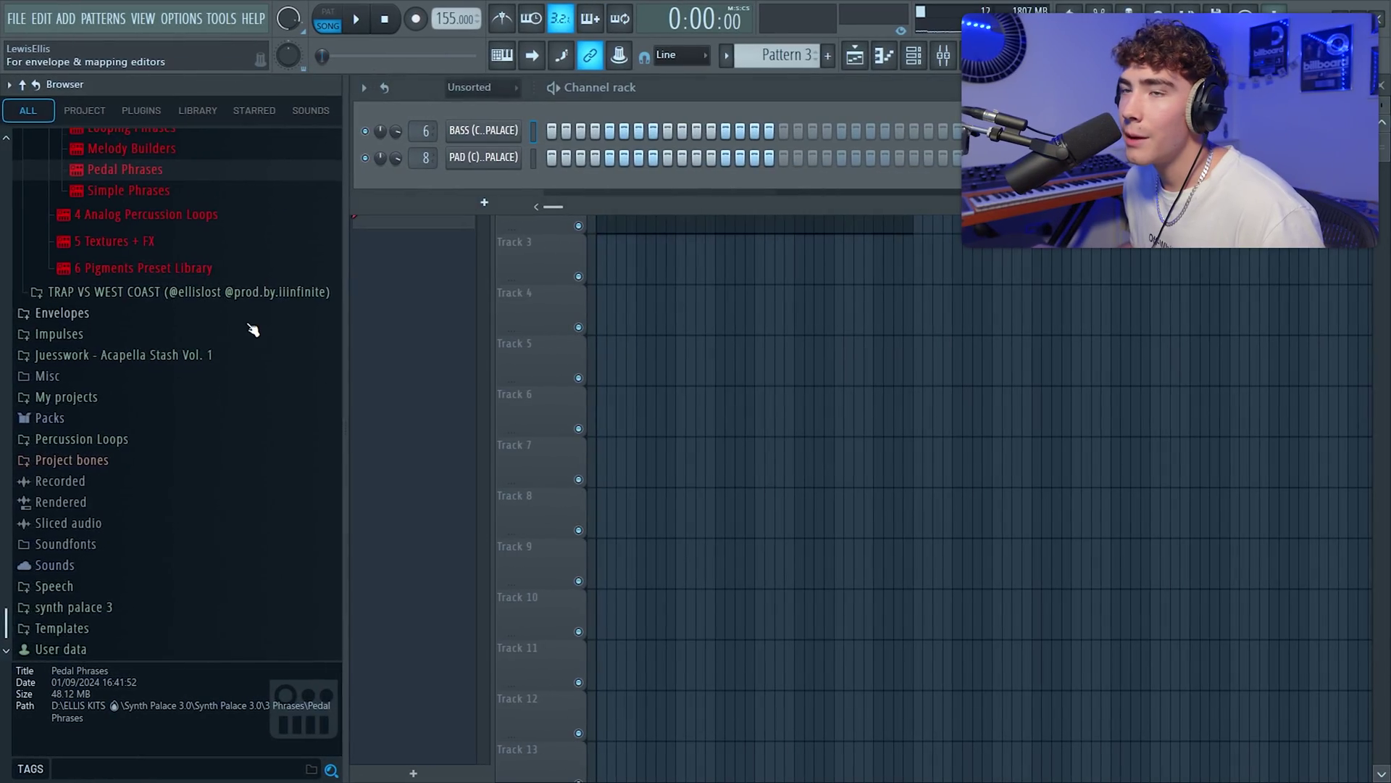
pyautogui.scroll(3, 253, 330)
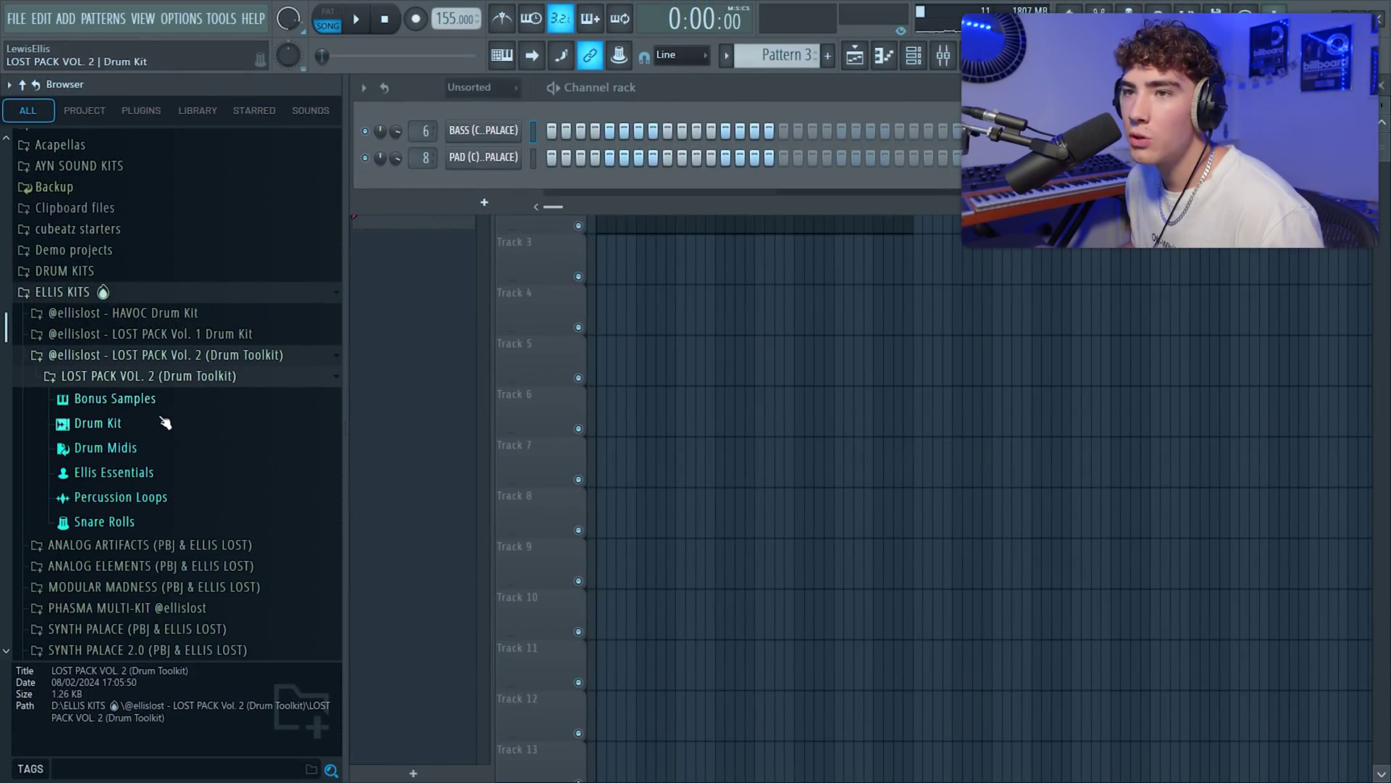
pyautogui.click(145, 471)
pyautogui.scroll(-5, 210, 322)
pyautogui.scroll(-1, 189, 319)
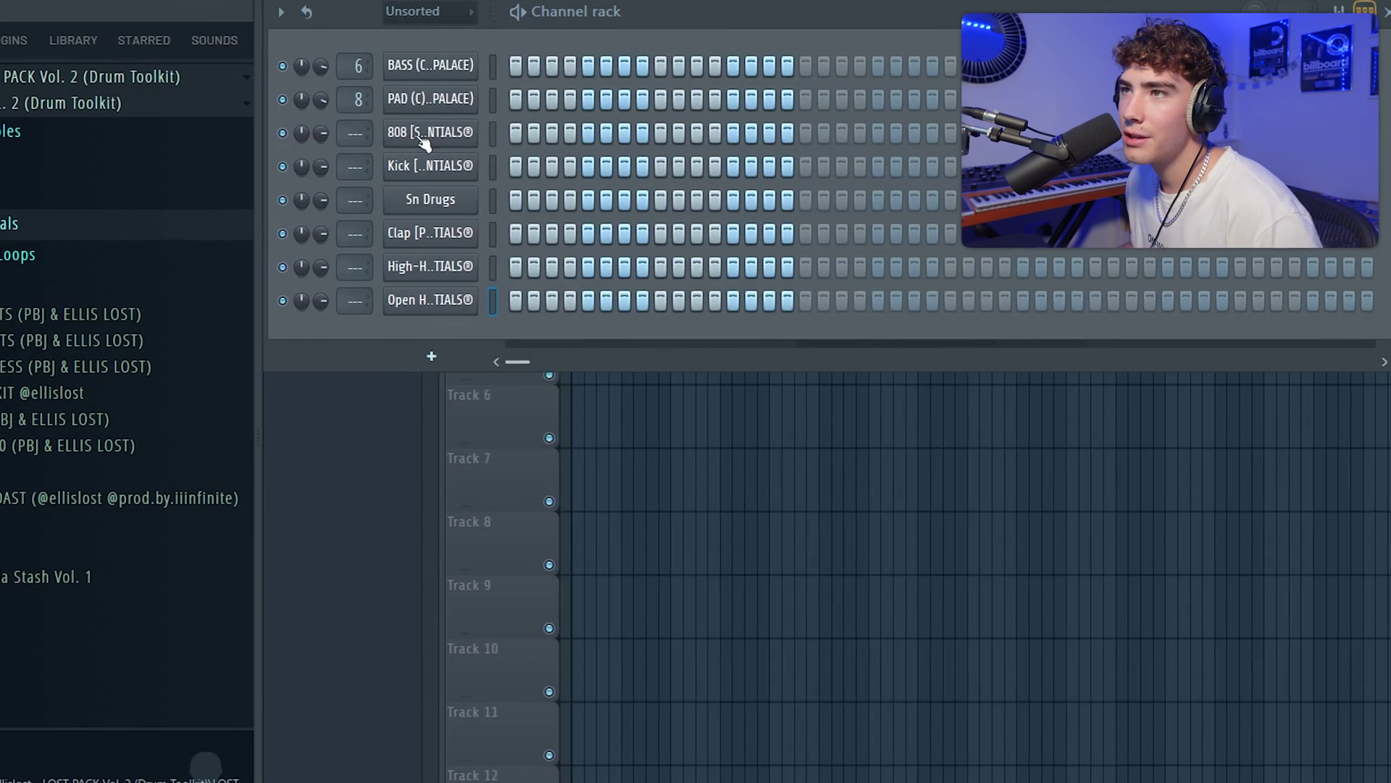
# Audition the newly added drum channels one after another, including the 808, snare, clap, high-hat and open hat
pyautogui.click(430, 133)
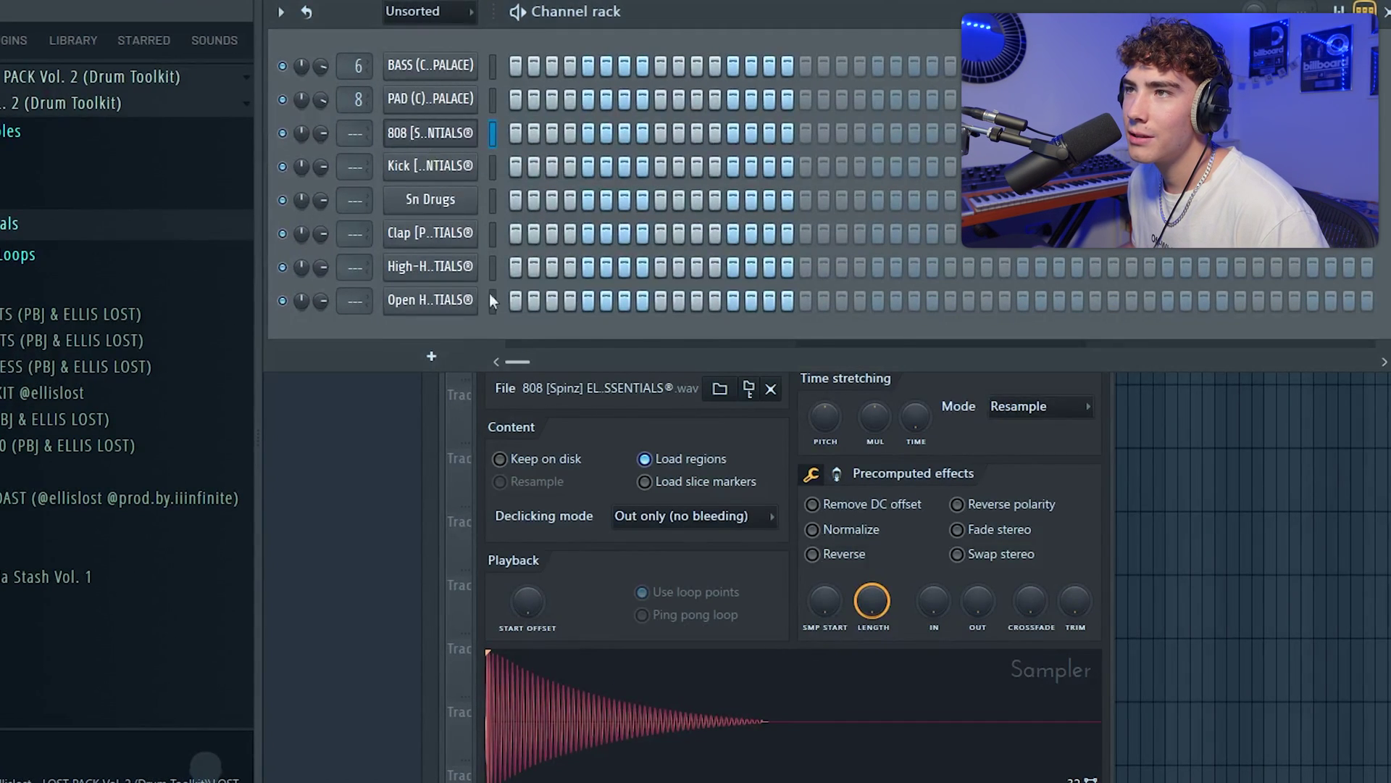
pyautogui.click(431, 199)
pyautogui.click(468, 236)
pyautogui.click(315, 326)
pyautogui.click(435, 272)
pyautogui.click(322, 328)
pyautogui.click(432, 301)
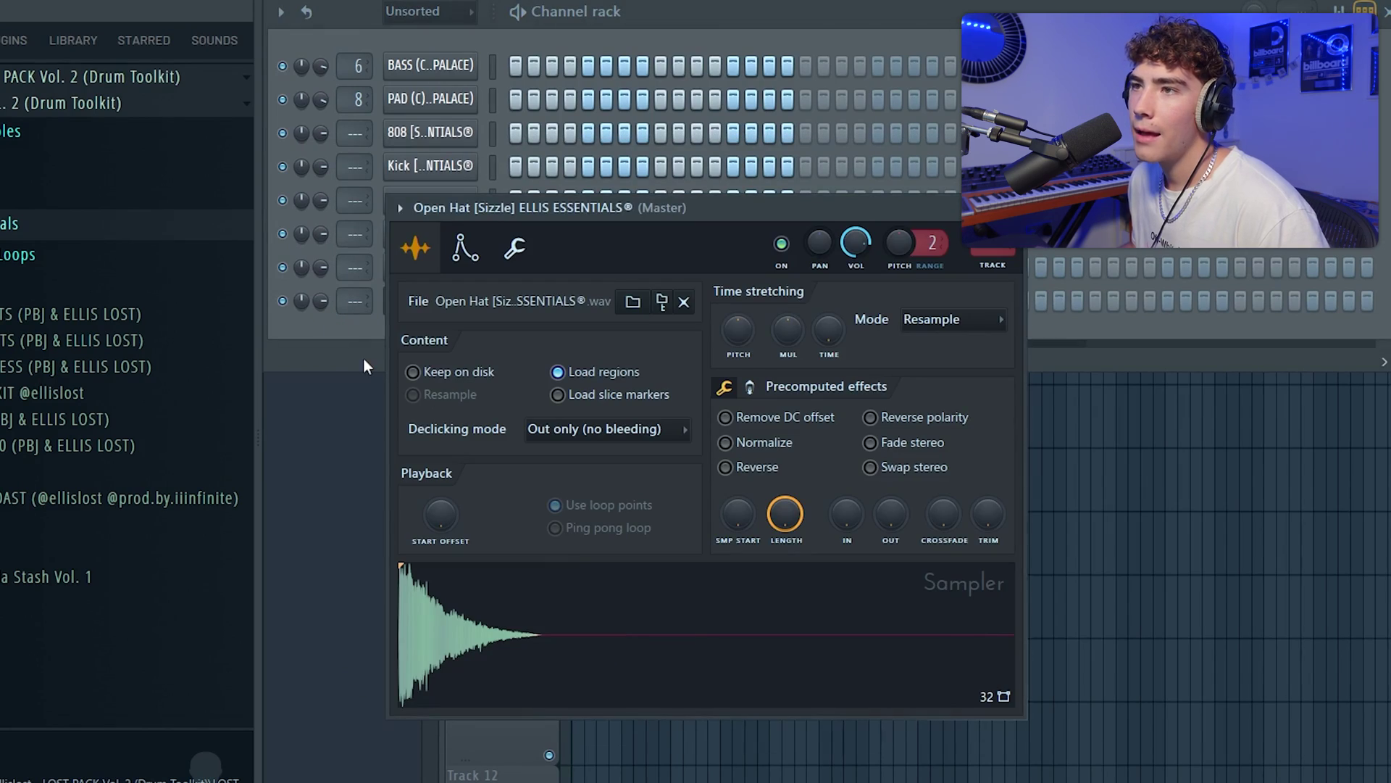
pyautogui.click(484, 174)
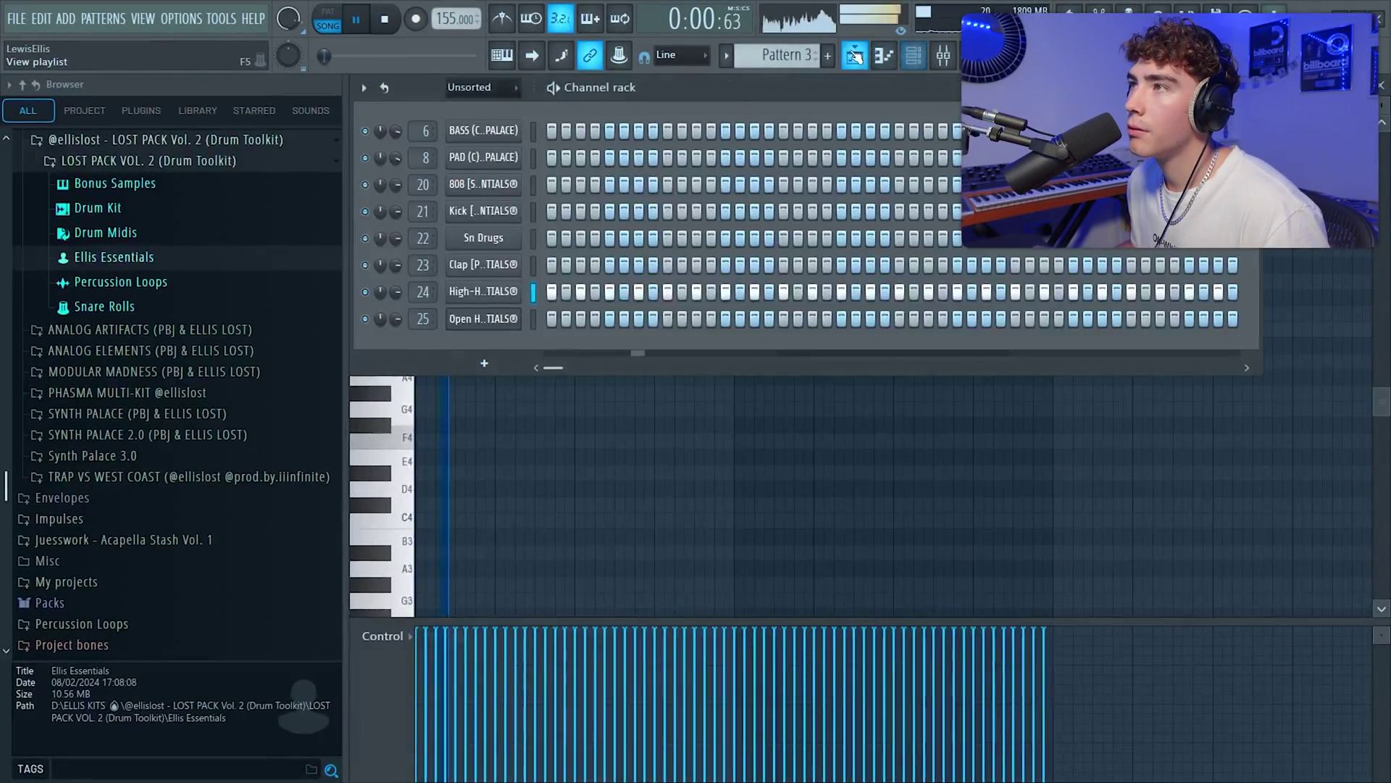
# Move the low-cut band of the Fruity Parametric EQ 2 on Insert 11 up to about 200 Hz
pyautogui.click(915, 56)
pyautogui.click(917, 57)
pyautogui.click(942, 55)
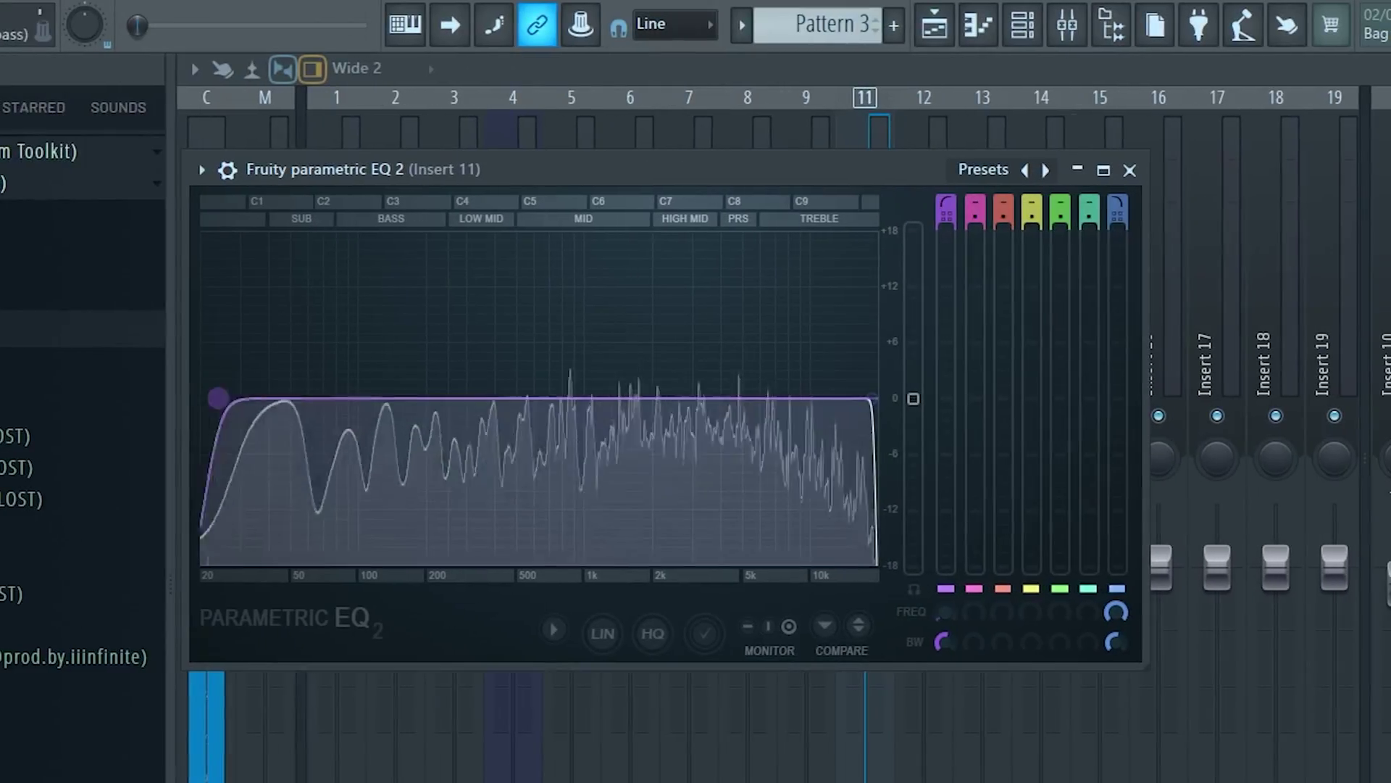
pyautogui.moveTo(218, 398); pyautogui.dragTo(438, 398)
# Paint an extra Sn Drugs hit on C5 shortly after the start of bar 2
pyautogui.click(1022, 25)
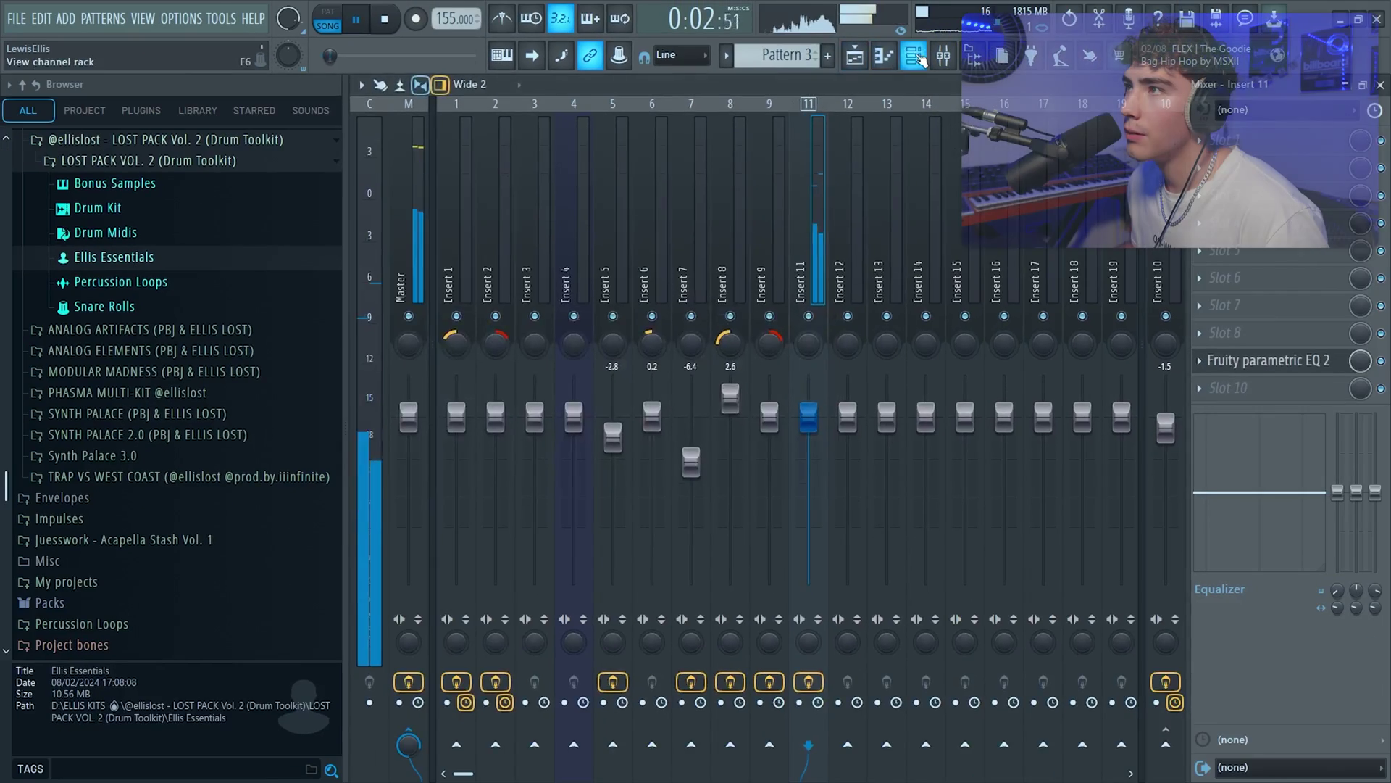
pyautogui.click(917, 58)
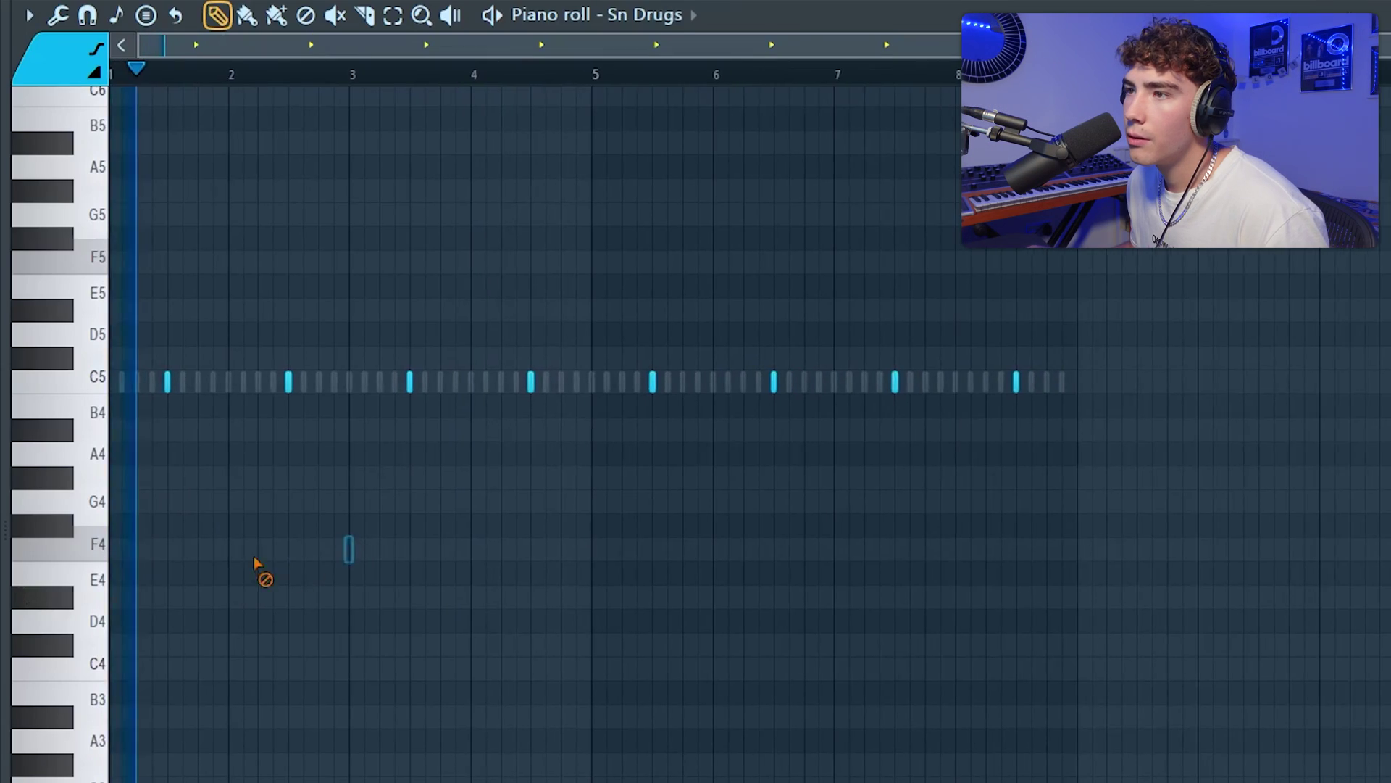
pyautogui.click(250, 17)
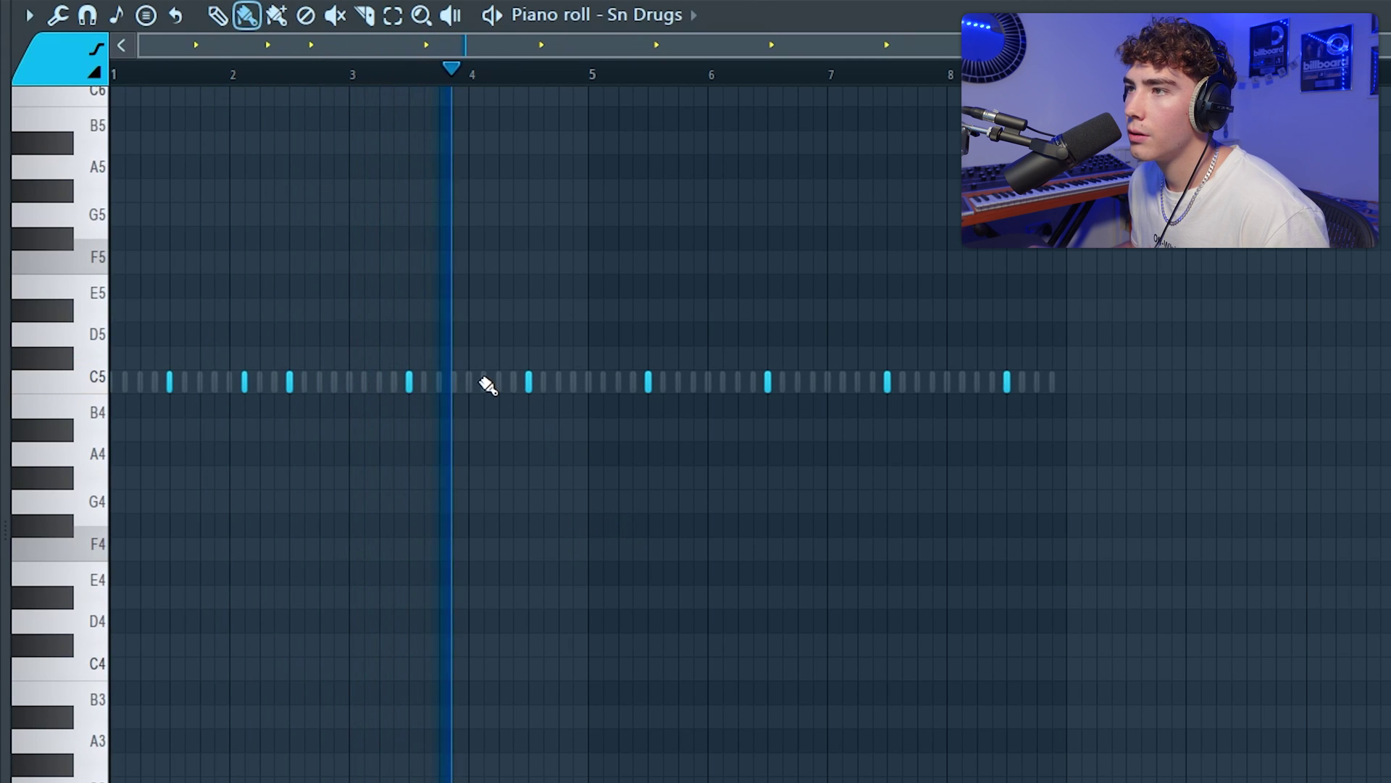
# Write a four-bar 808 pattern on F5 and C5, duplicate it into bars 5–8, and lower the copy's later notes to C5 and C#5
pyautogui.moveTo(1219, 387); pyautogui.dragTo(650, 304)
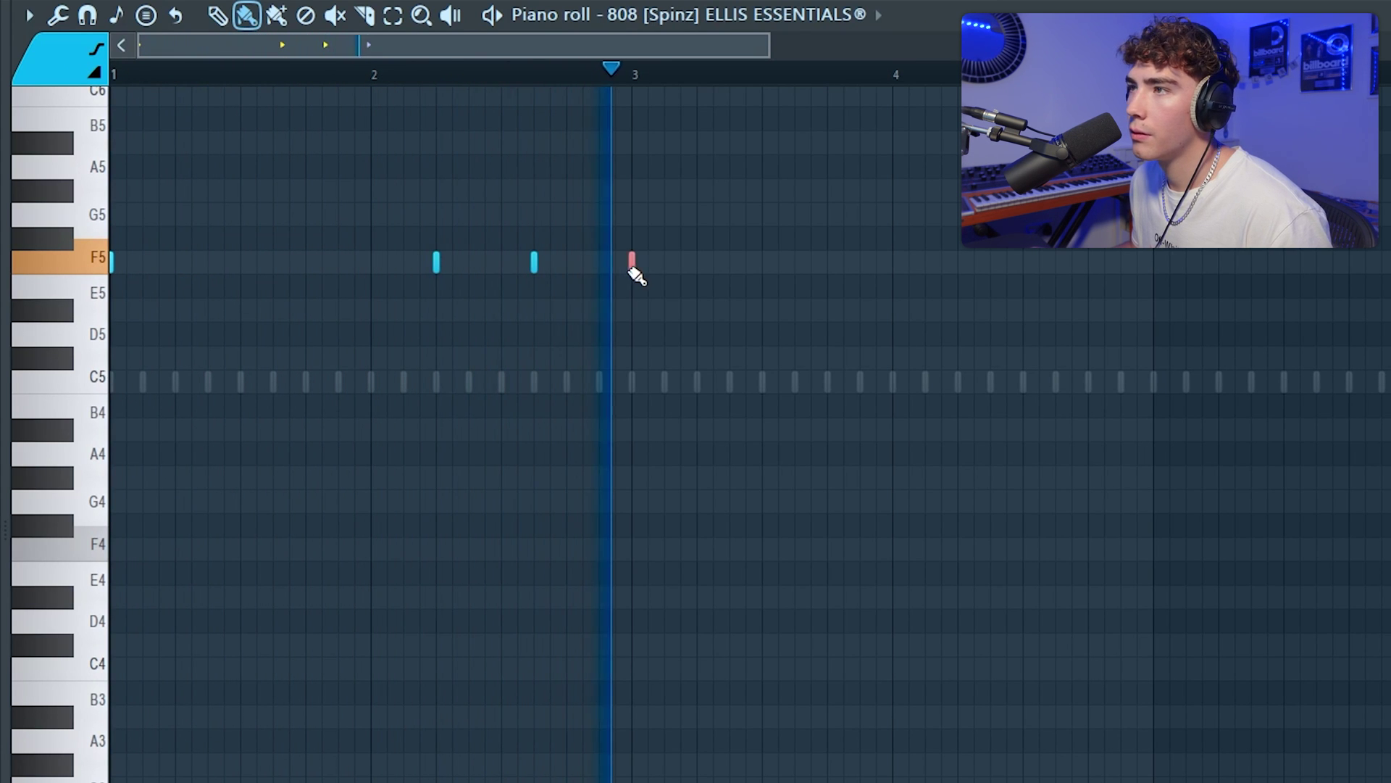
pyautogui.scroll(-2, 990, 339)
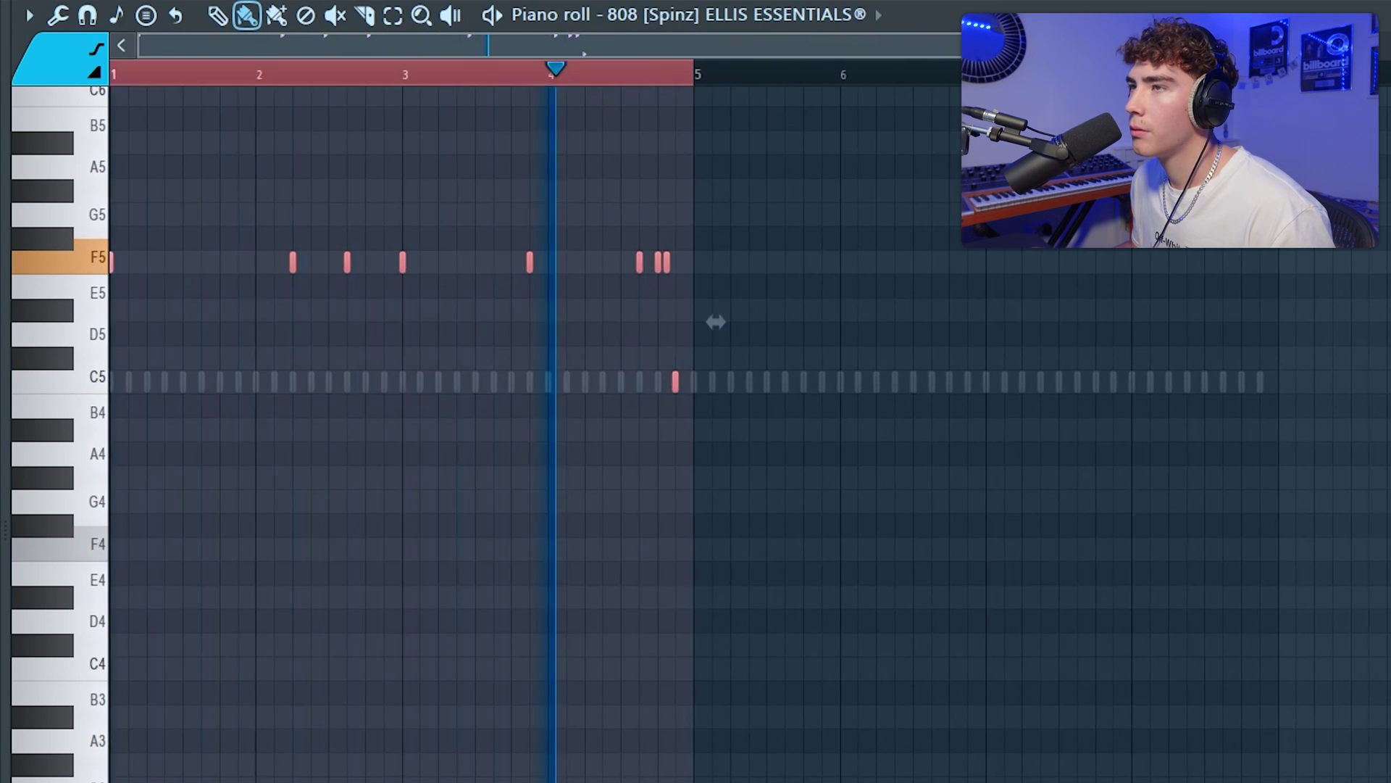
pyautogui.hotkey('ctrl', 'd')
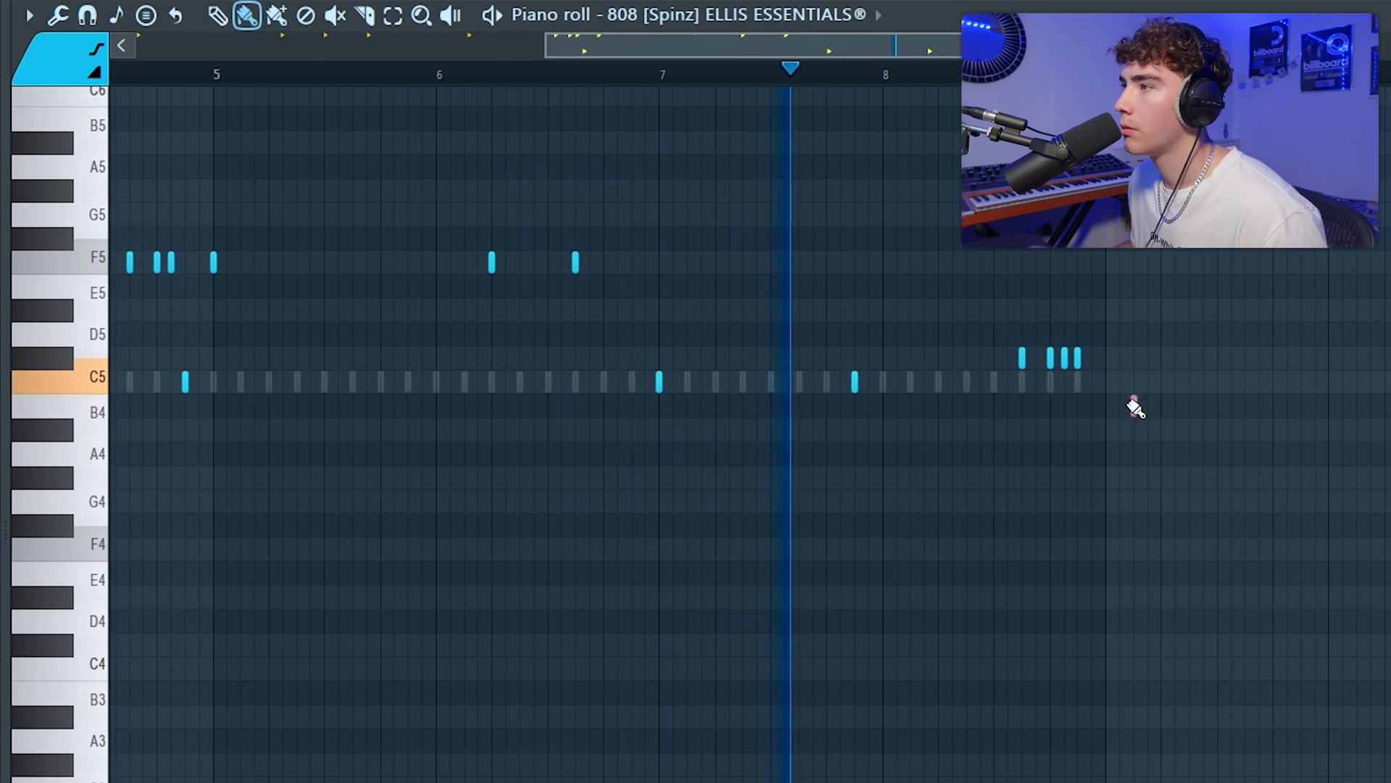
pyautogui.scroll(-4, 1119, 435)
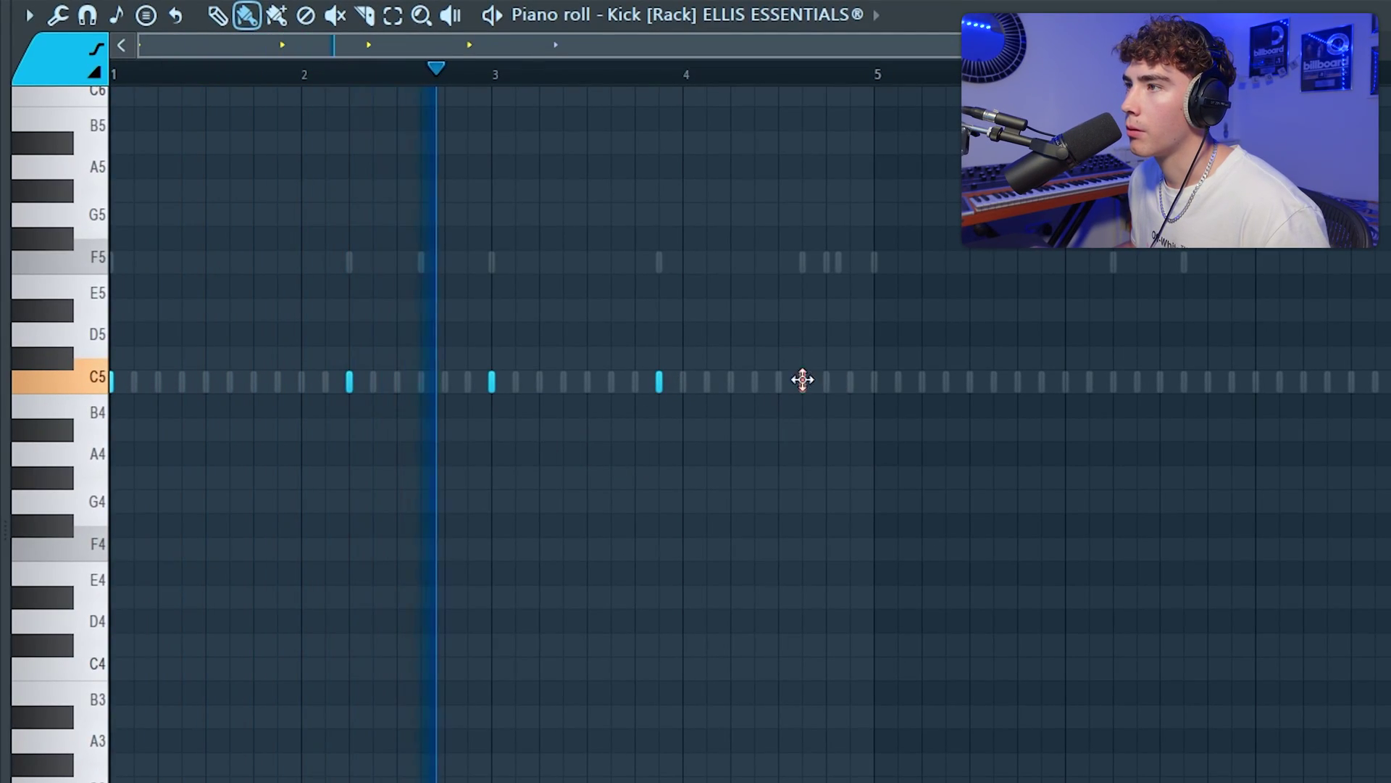
# Paint Kick [Rack] hits on C5 aligned with the main 808 notes and duplicate the pattern through bar 8
pyautogui.hotkey('ctrl', 'b')
pyautogui.scroll(-3, 865, 456)
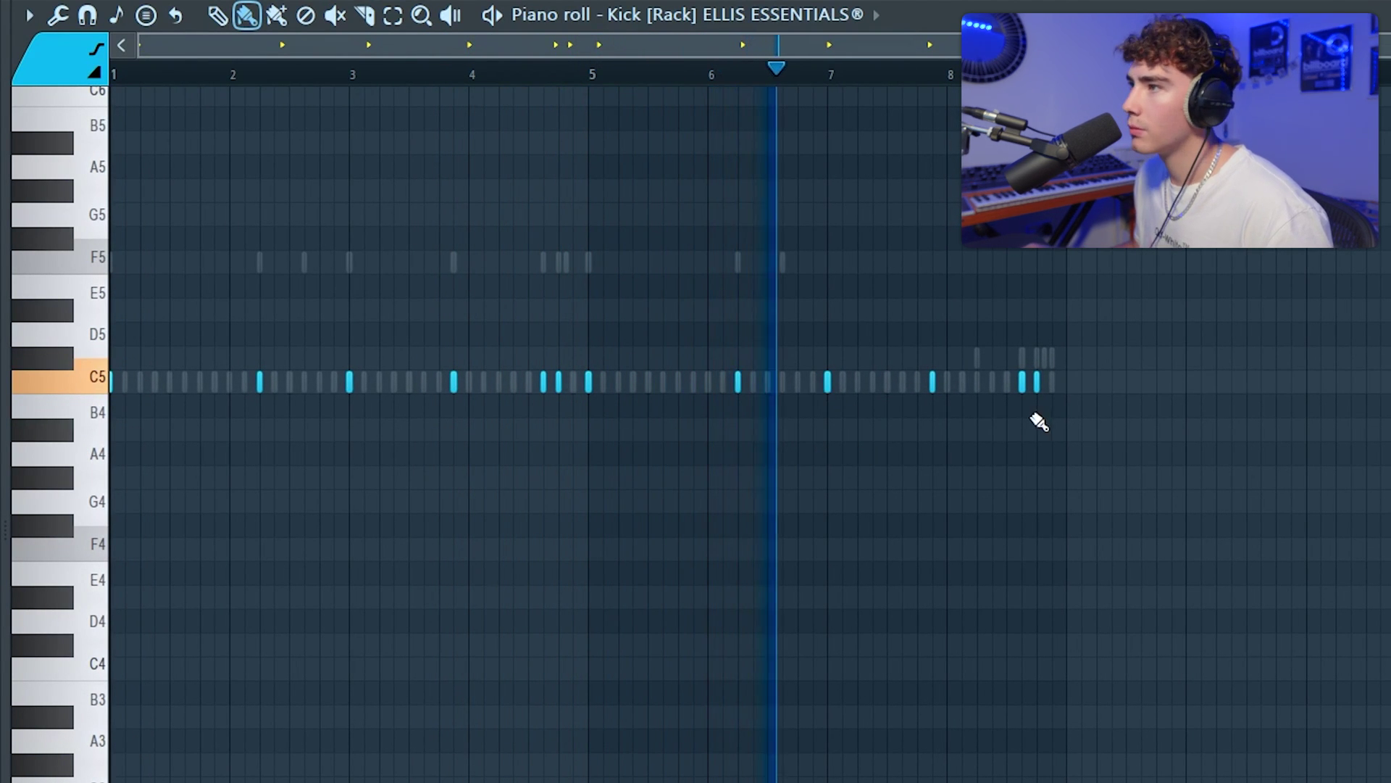
pyautogui.scroll(3, 1038, 423)
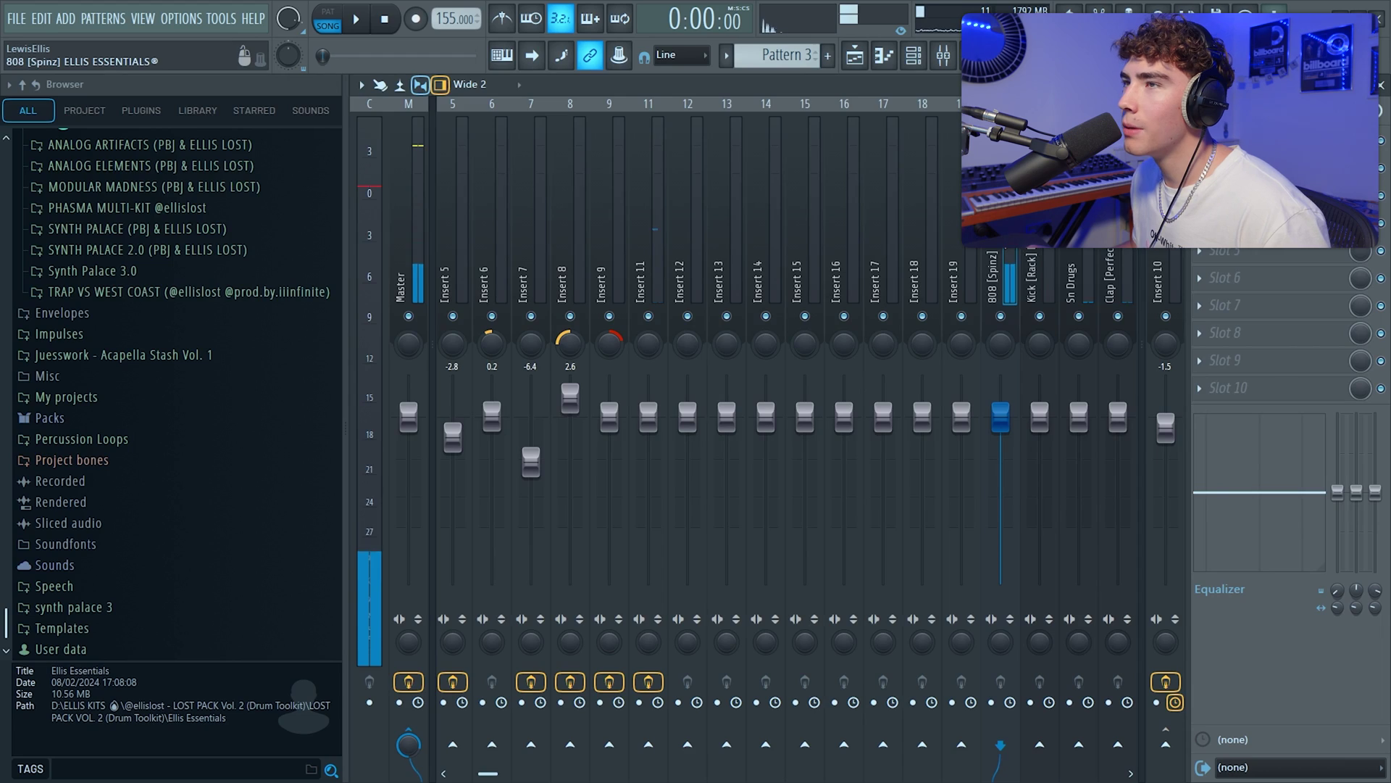
# Try the 808 mixer level at -2.8 dB before resetting it, and raise the kick level to about 2.3 dB during playback
pyautogui.moveTo(1001, 436); pyautogui.dragTo(1001, 437)
pyautogui.press('space')
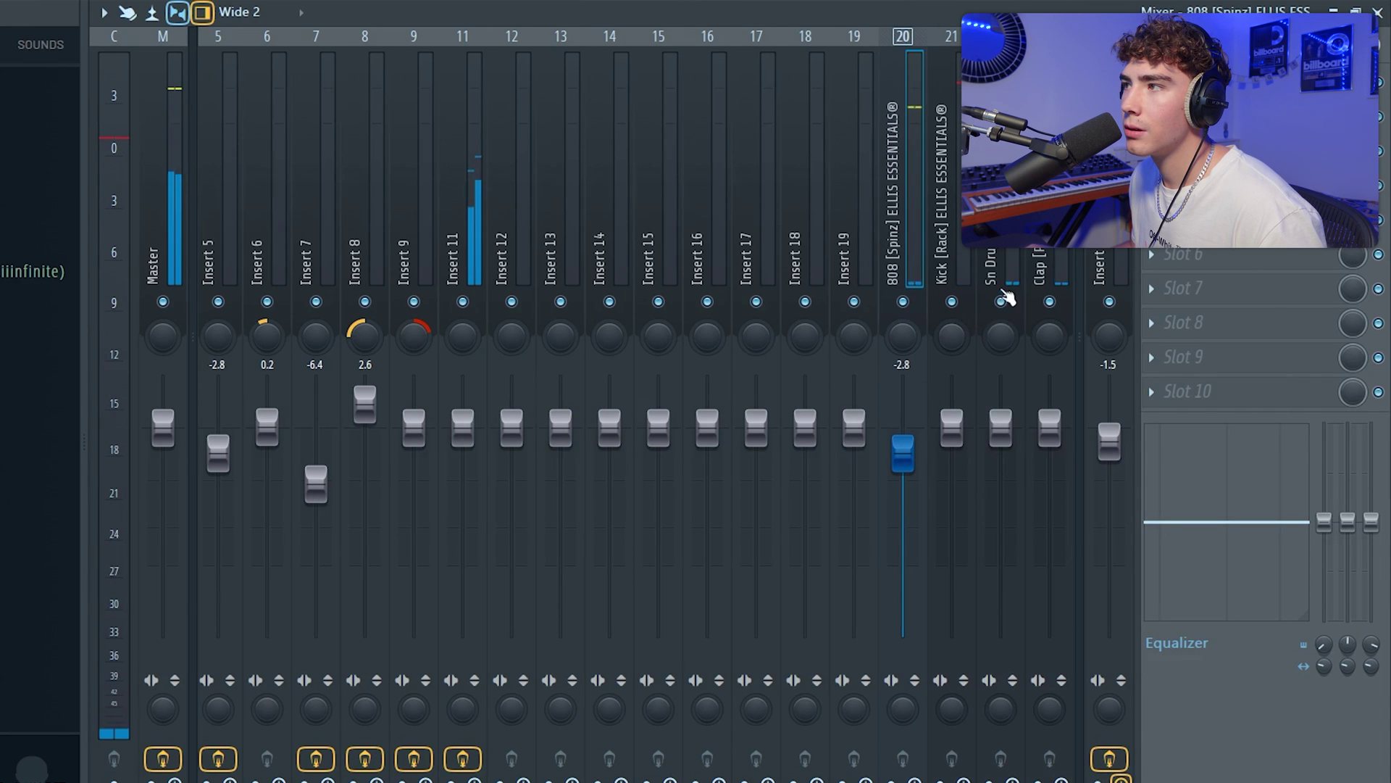
pyautogui.scroll(-4, 1007, 297)
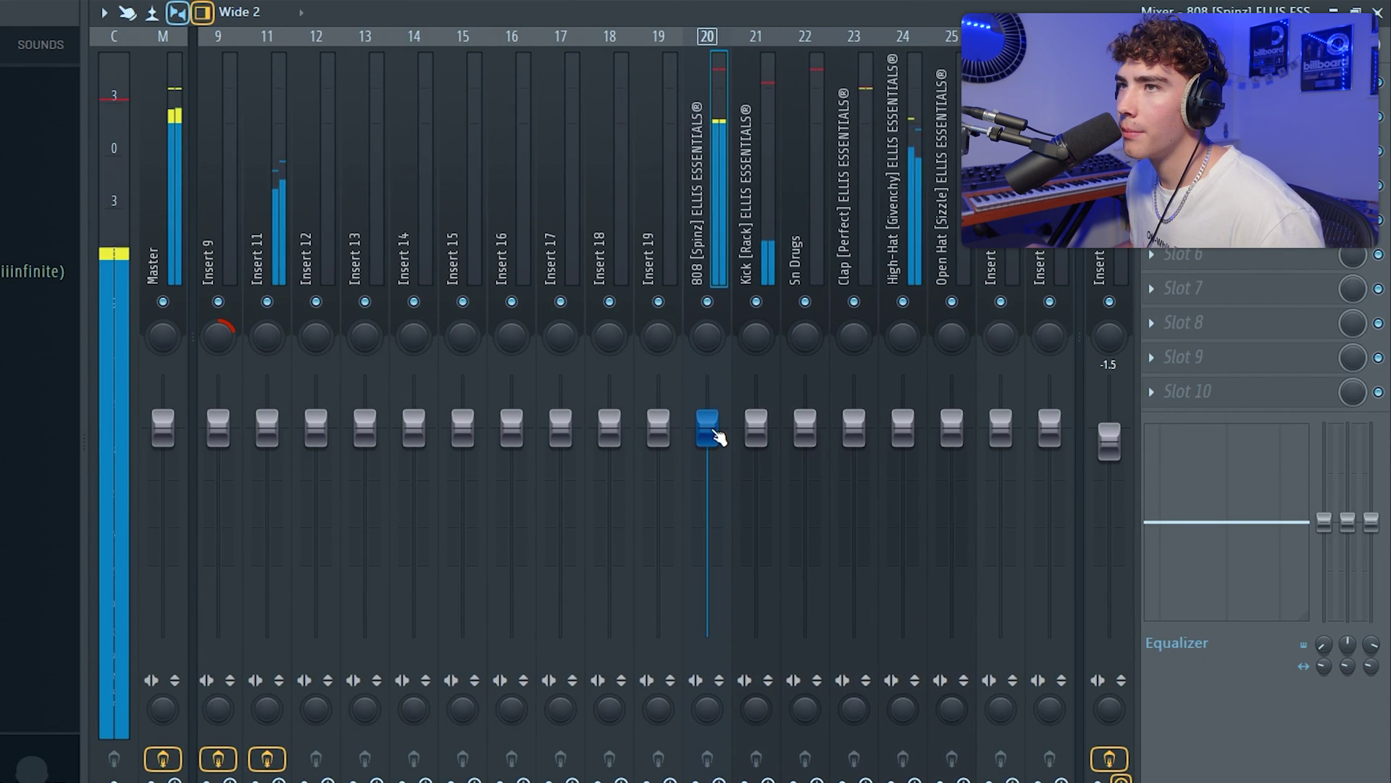
pyautogui.moveTo(754, 427); pyautogui.dragTo(758, 415)
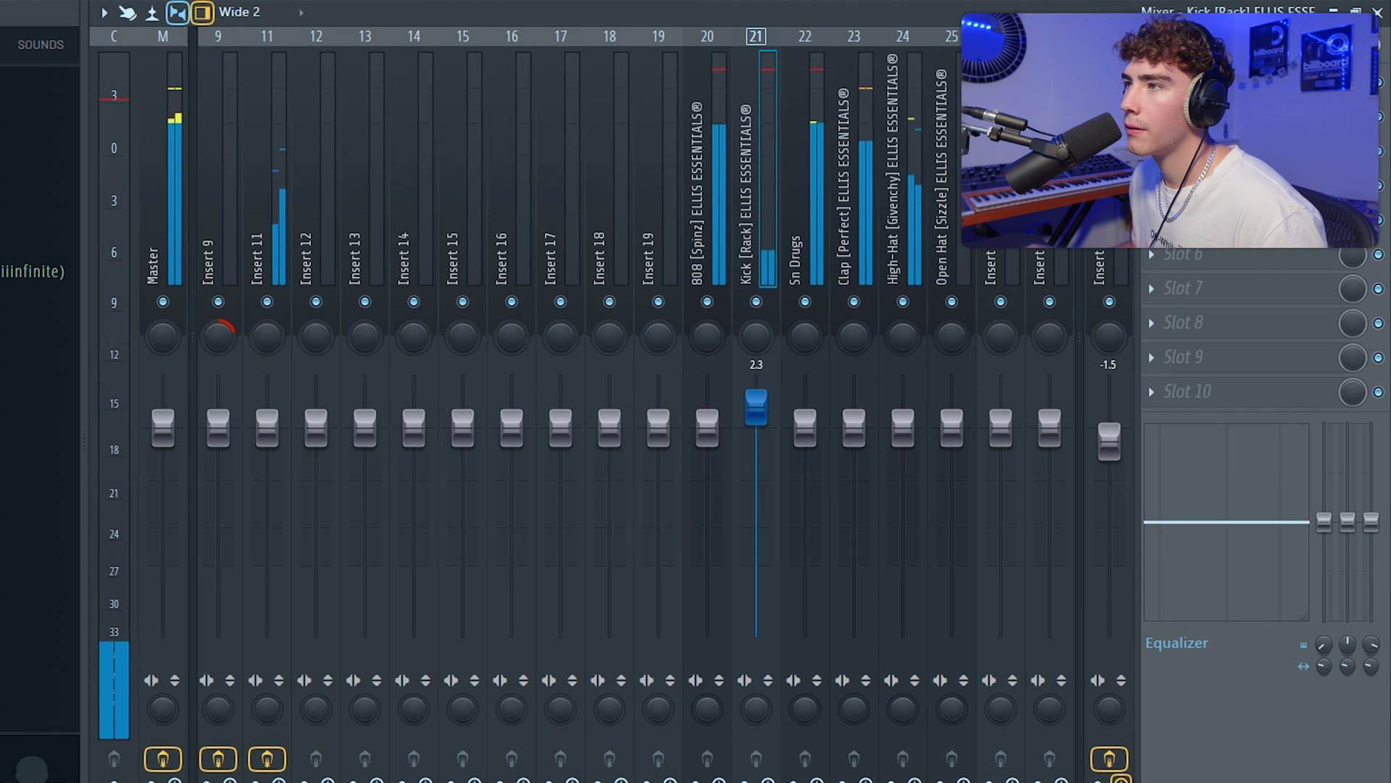
pyautogui.press('F9')
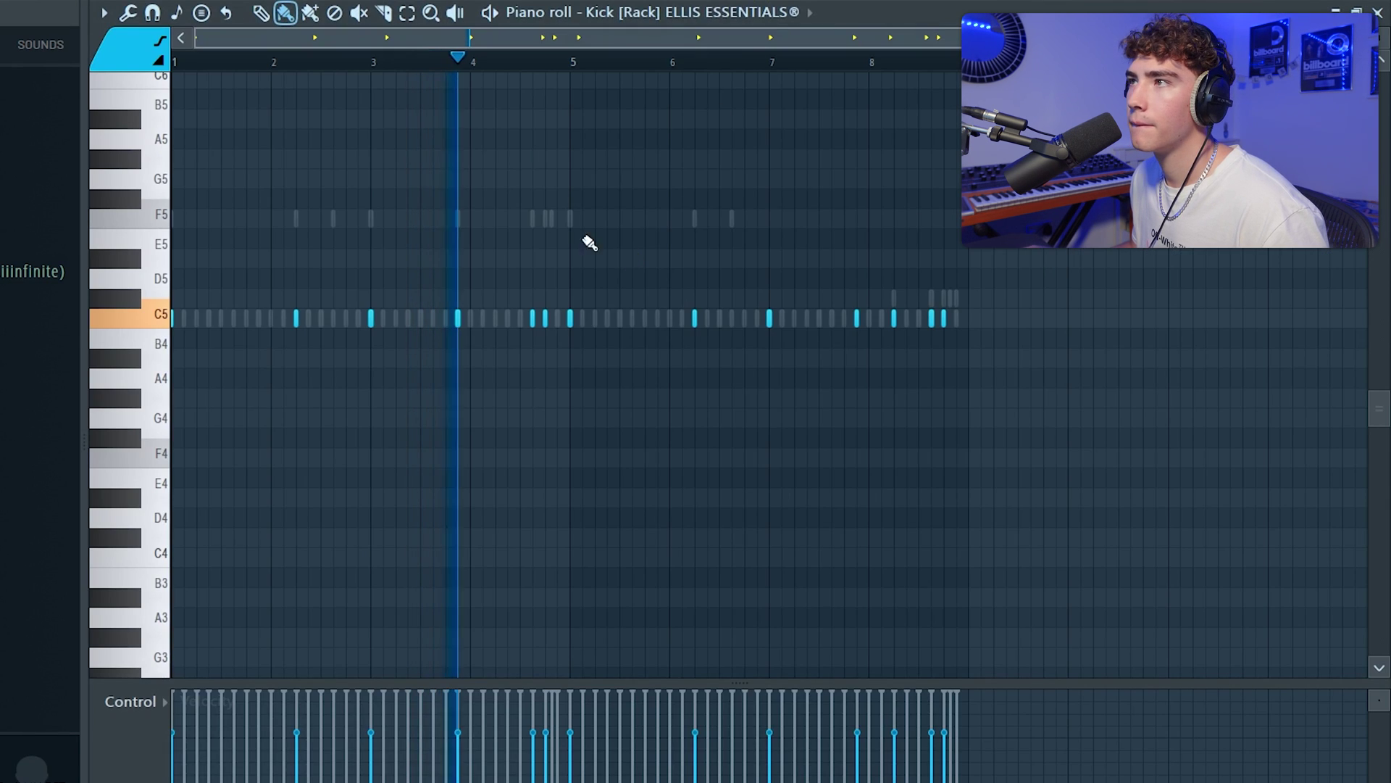
# Paint Open Hat [Sizzle] hits on C5 starting at bar 1 and in bar 2, and duplicate the selected section
pyautogui.click(714, 12)
pyautogui.click(714, 727)
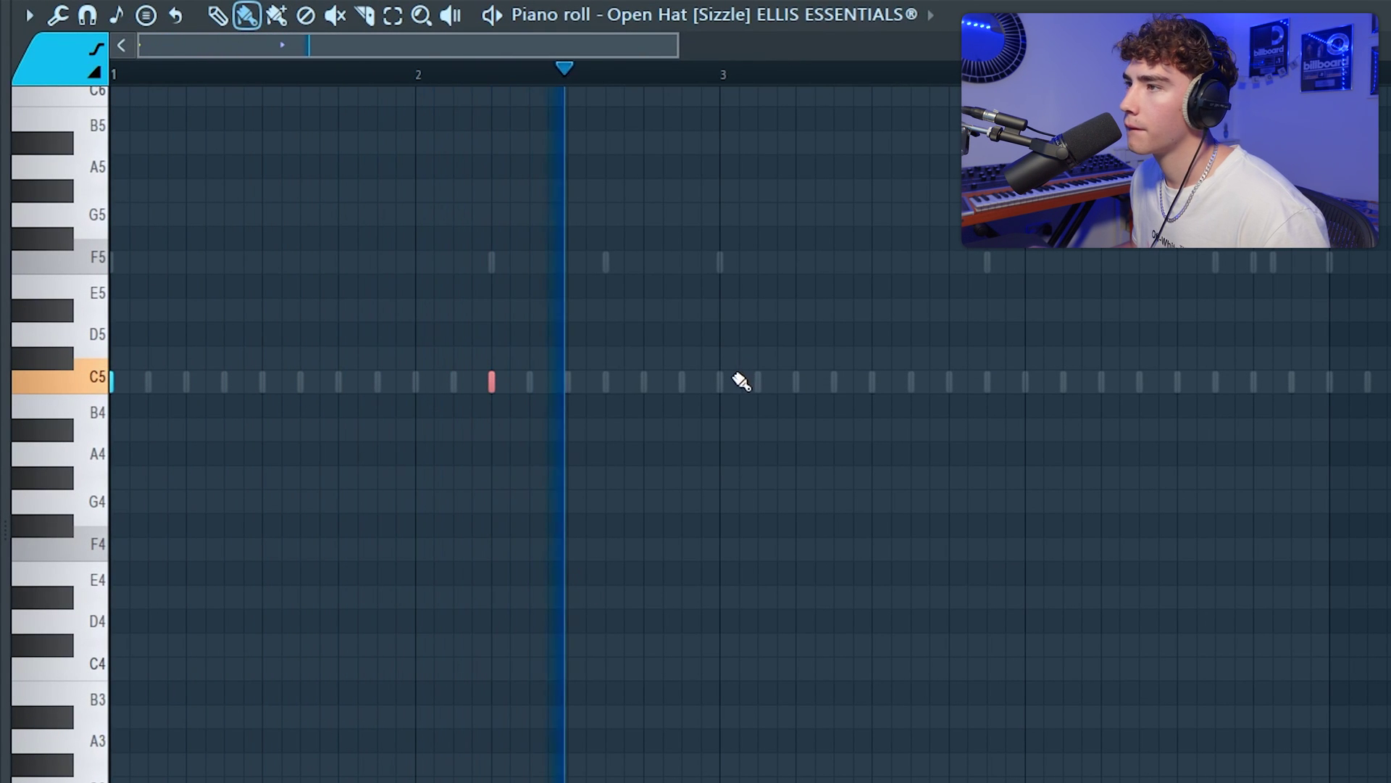
pyautogui.scroll(-3, 991, 385)
pyautogui.moveTo(818, 75); pyautogui.dragTo(114, 75)
pyautogui.hotkey('ctrl', 'b')
pyautogui.hotkey('ctrl', 'd')
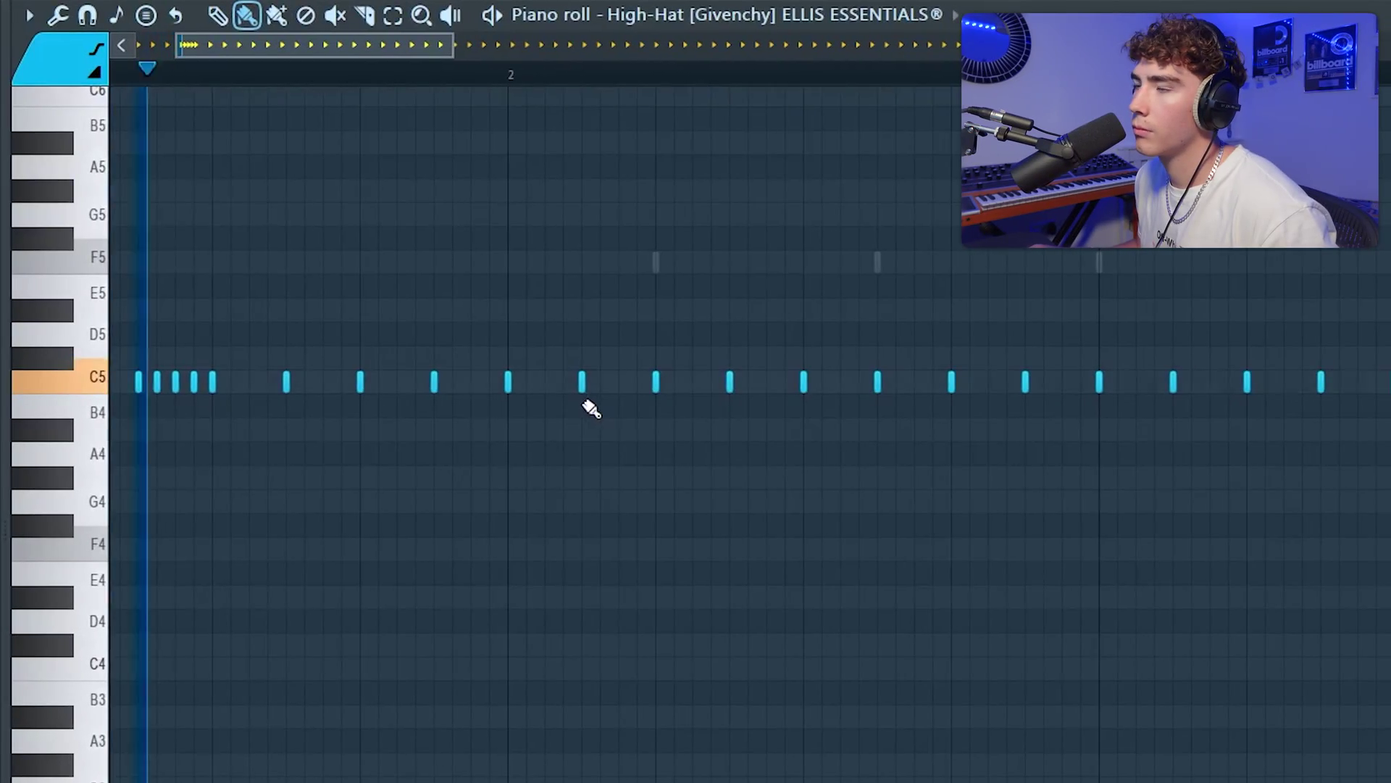
# Add fast rolls to the High-Hat [Givenchy] pattern through bar 8, pitching some down to B4, A4 and G4
pyautogui.moveTo(584, 403); pyautogui.dragTo(660, 409)
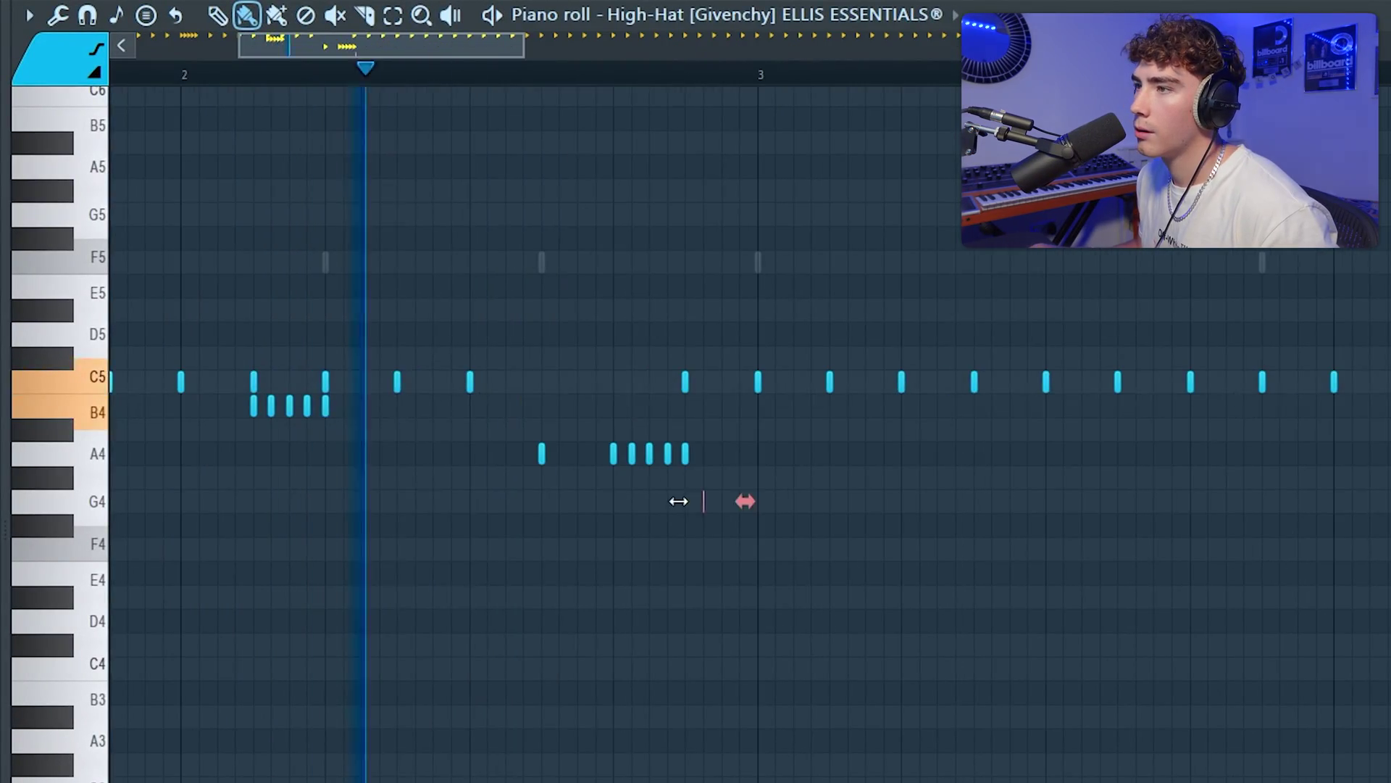
pyautogui.rightClick(702, 501)
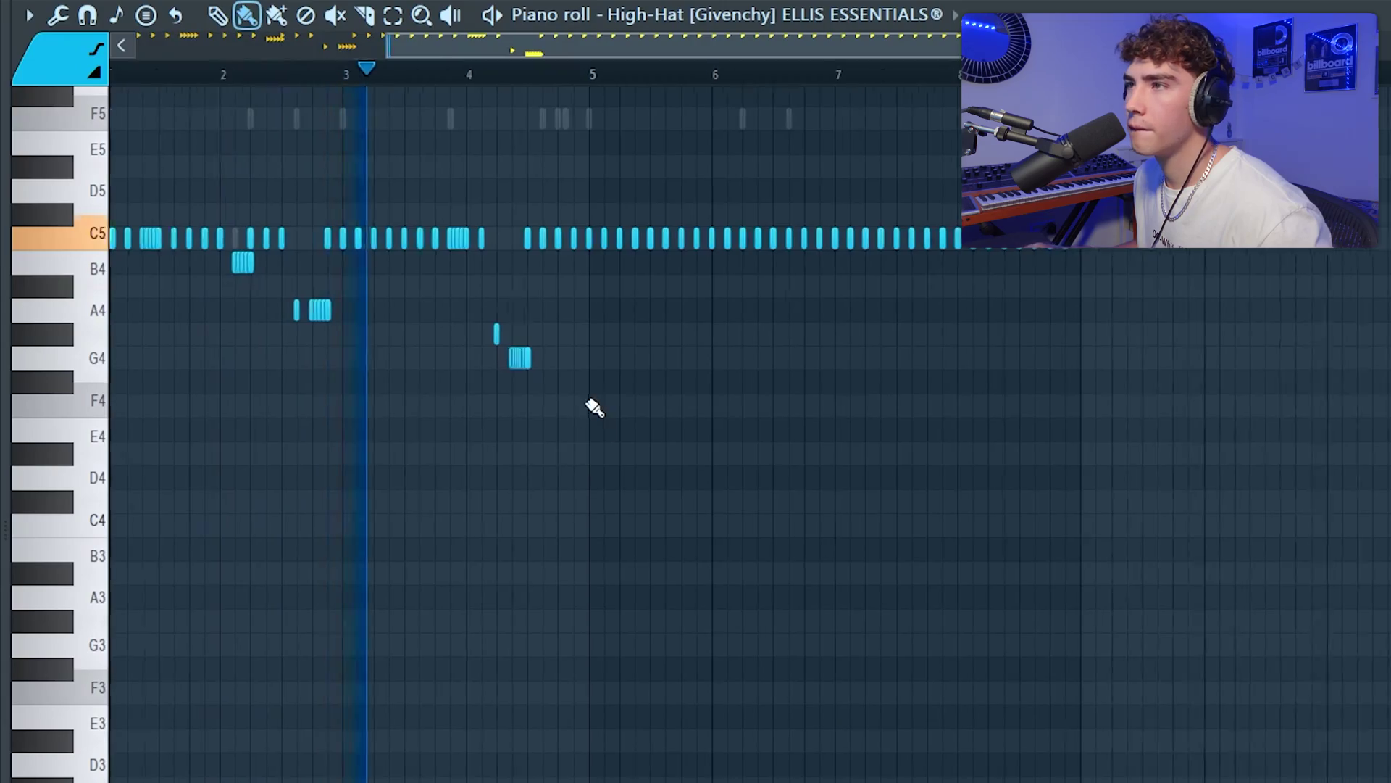
pyautogui.scroll(8, 590, 408)
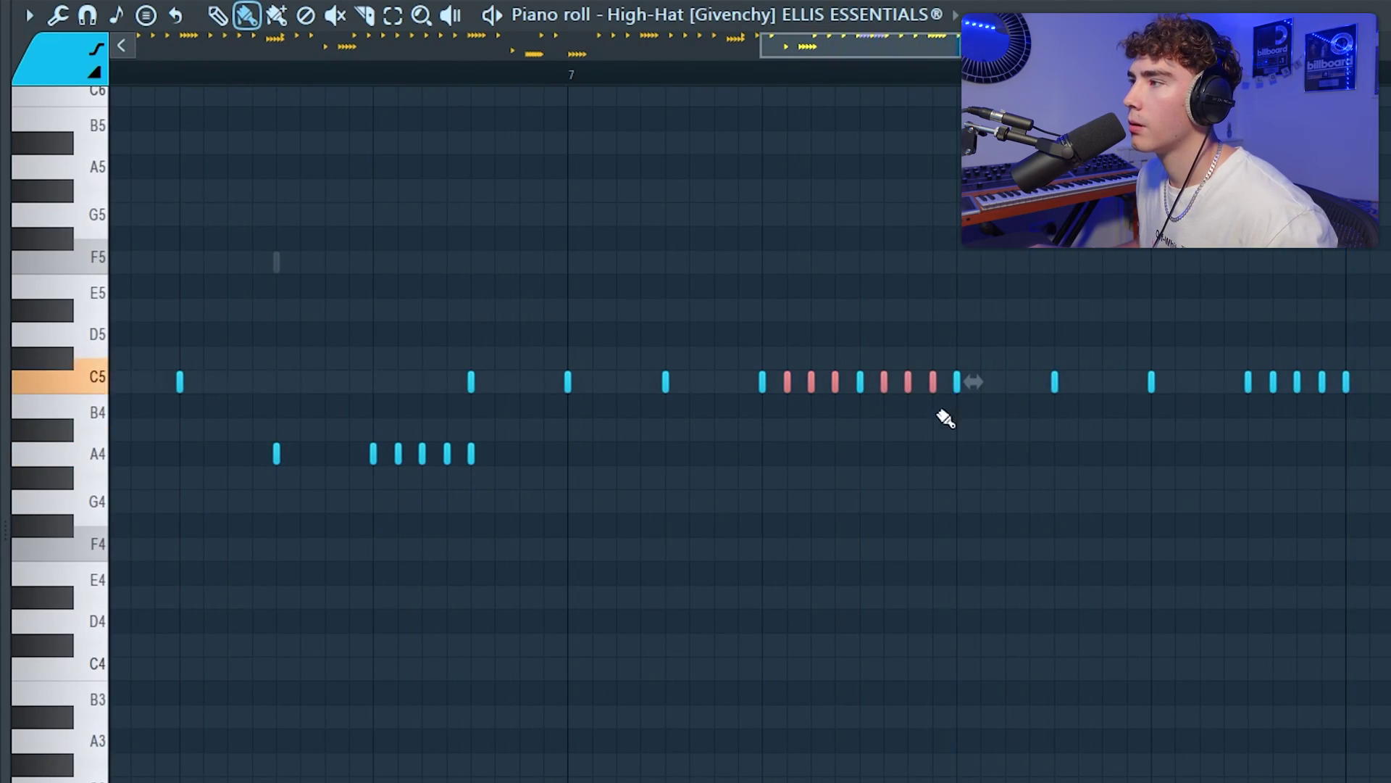
pyautogui.click(492, 14)
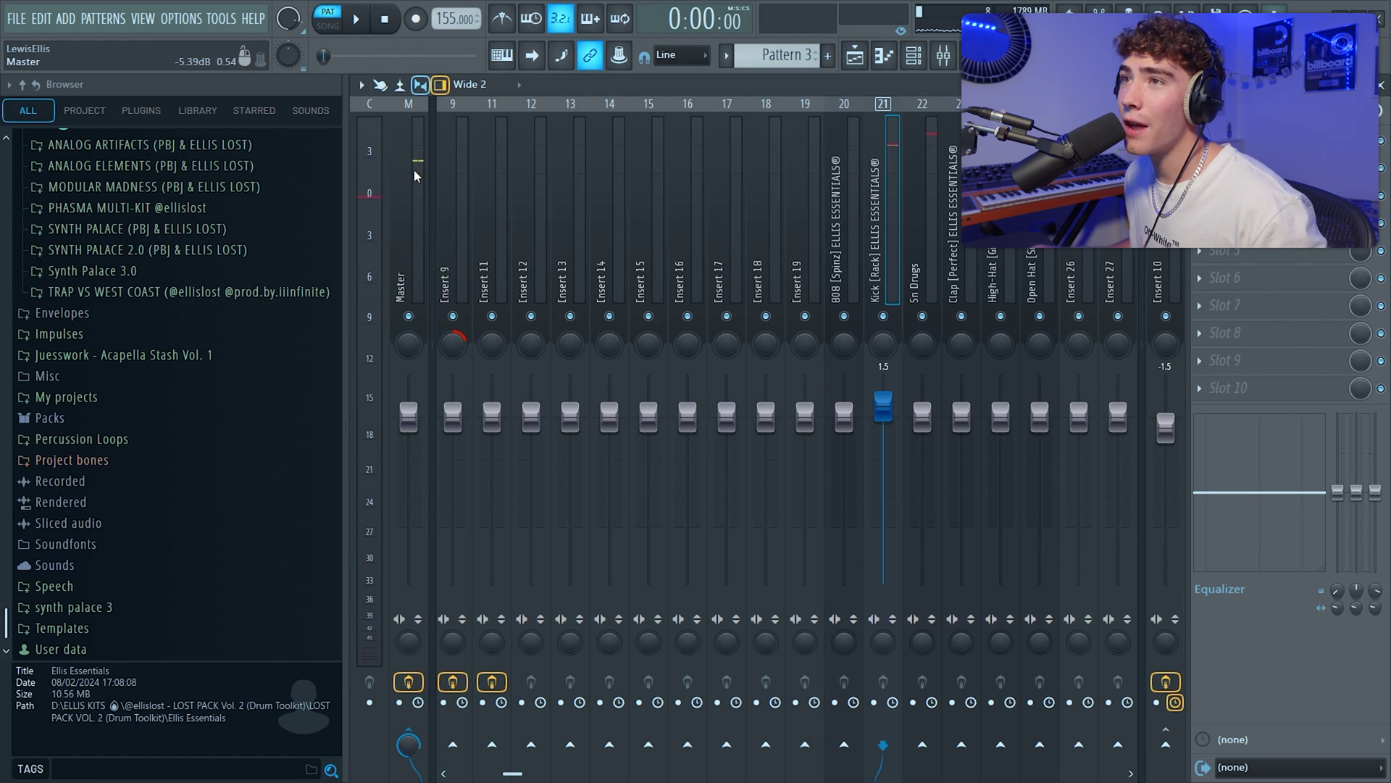
# Pull the six drum track faders down to minimum and bring the 808 back to 0.0 dB and the kick to 0.8 dB
pyautogui.click(416, 176)
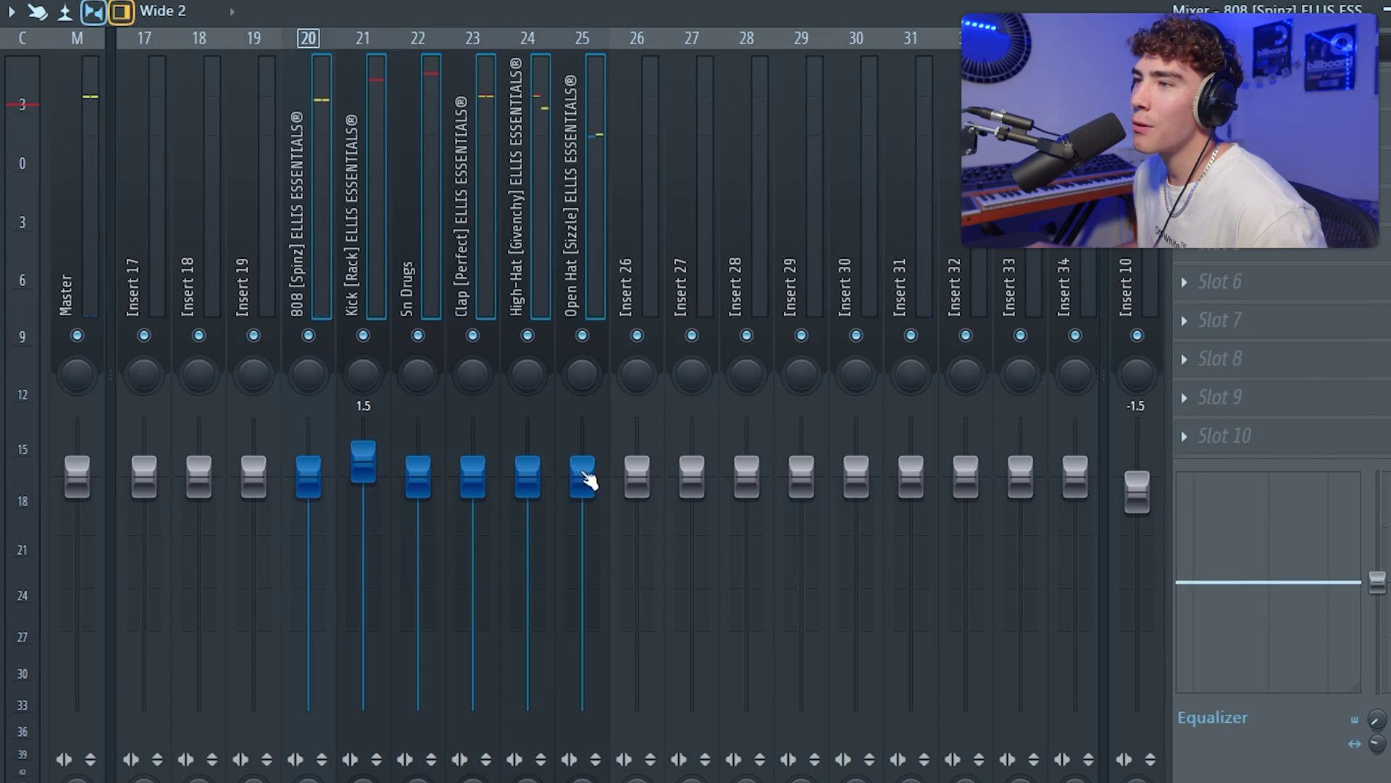
pyautogui.moveTo(584, 479); pyautogui.dragTo(582, 747)
pyautogui.click(317, 208)
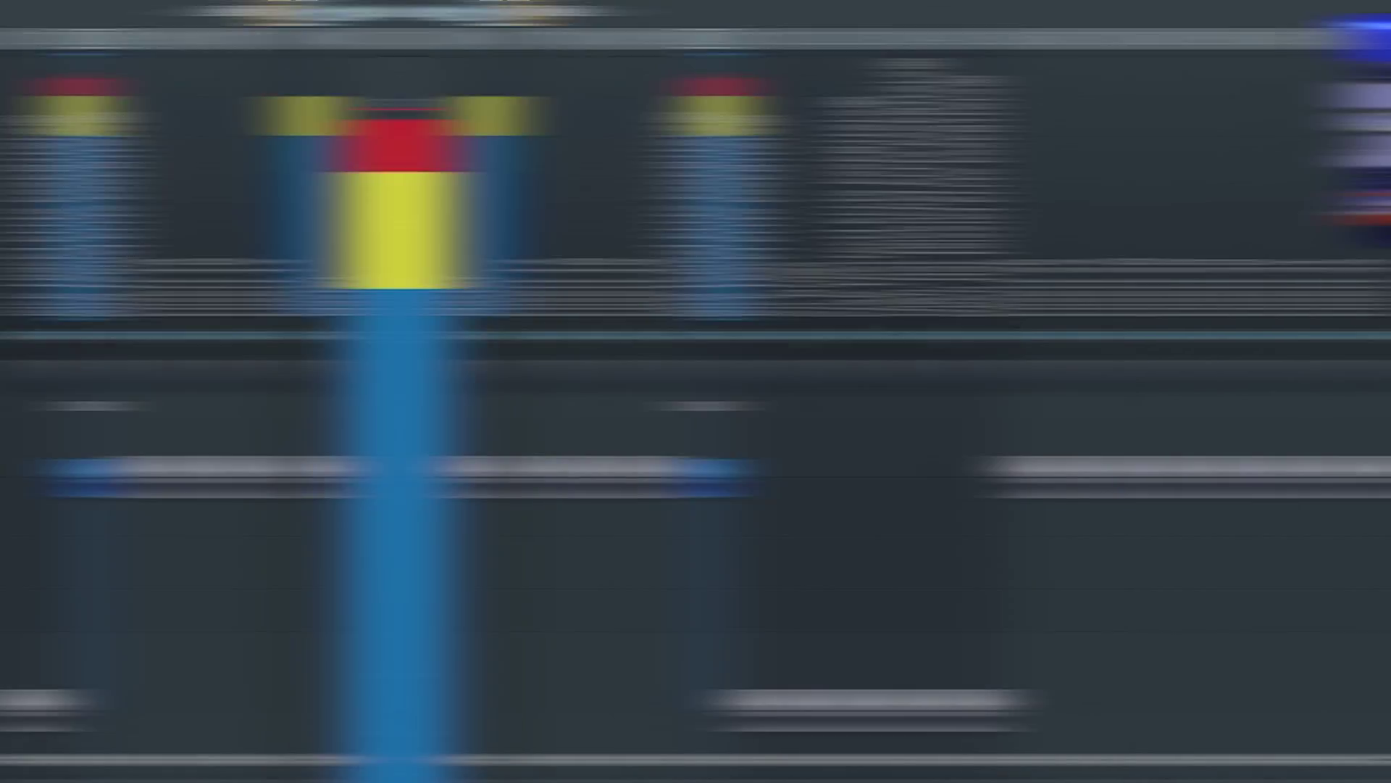
pyautogui.moveTo(317, 736); pyautogui.dragTo(316, 487)
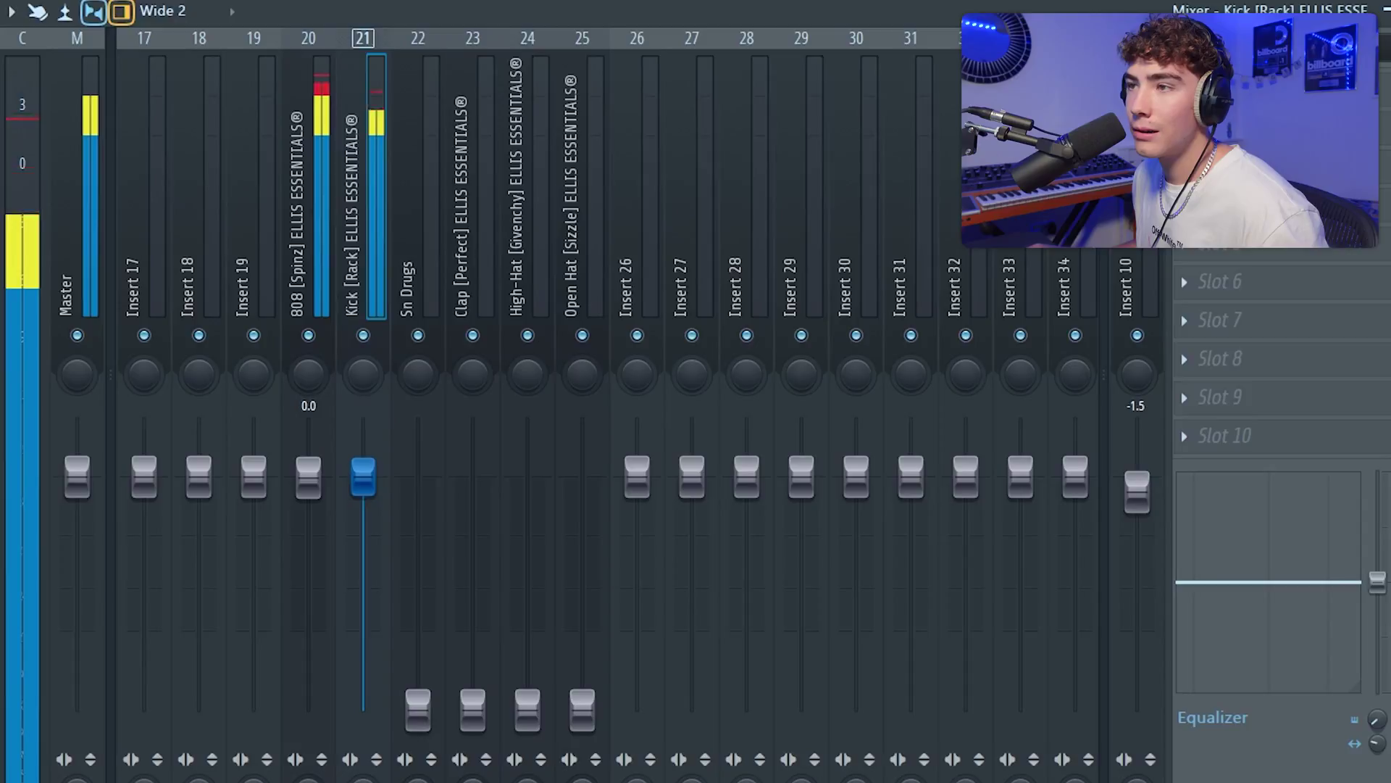
pyautogui.moveTo(375, 486); pyautogui.dragTo(376, 481)
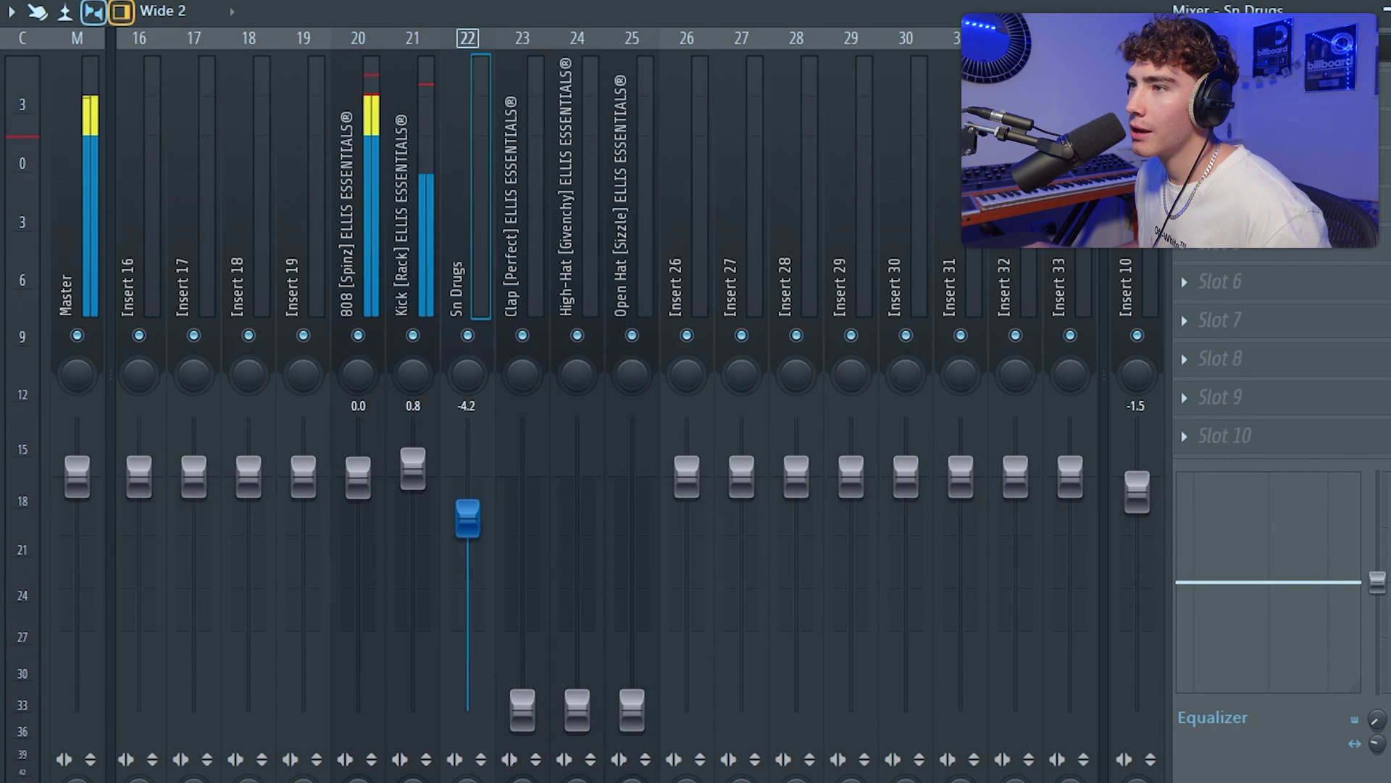
# Balance the mixer faders: 808 at -1.4 dB, kick 0.7, Sn Drugs -3.2, High-Hat -1.6, Open Hat -0.5, with the clap back at unity
pyautogui.moveTo(467, 513)
pyautogui.mouseDown()
pyautogui.moveTo(467, 472)
pyautogui.moveTo(467, 515)
pyautogui.mouseUp()
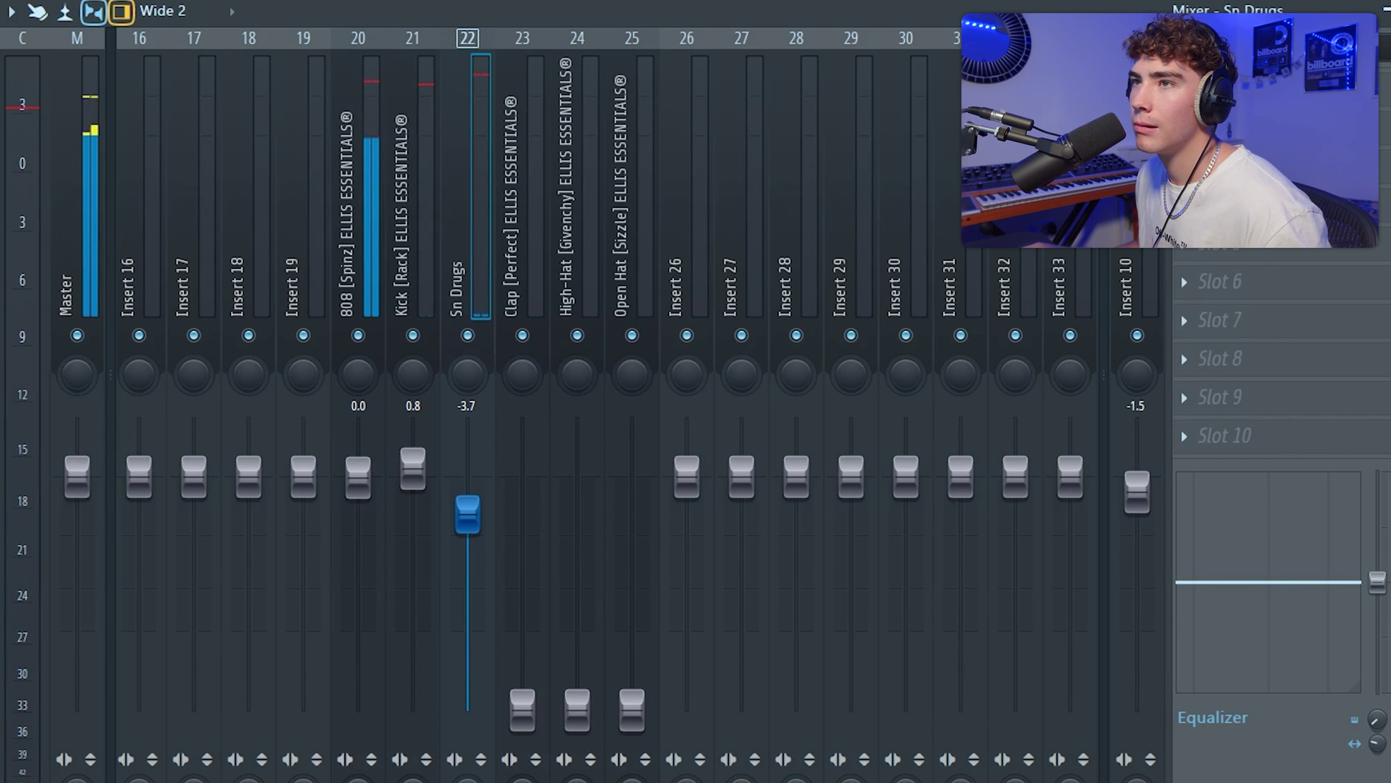
pyautogui.moveTo(576, 710); pyautogui.dragTo(587, 491)
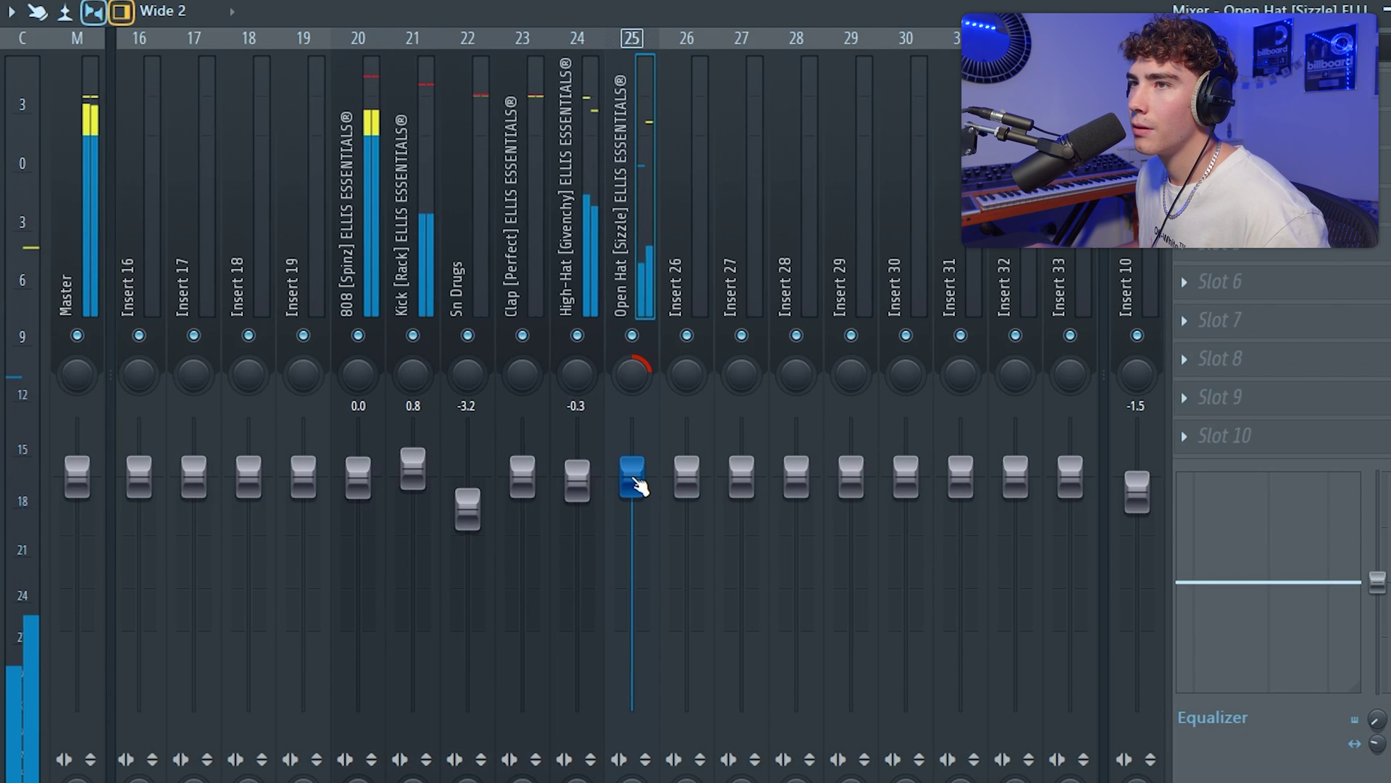
pyautogui.moveTo(635, 482); pyautogui.dragTo(636, 486)
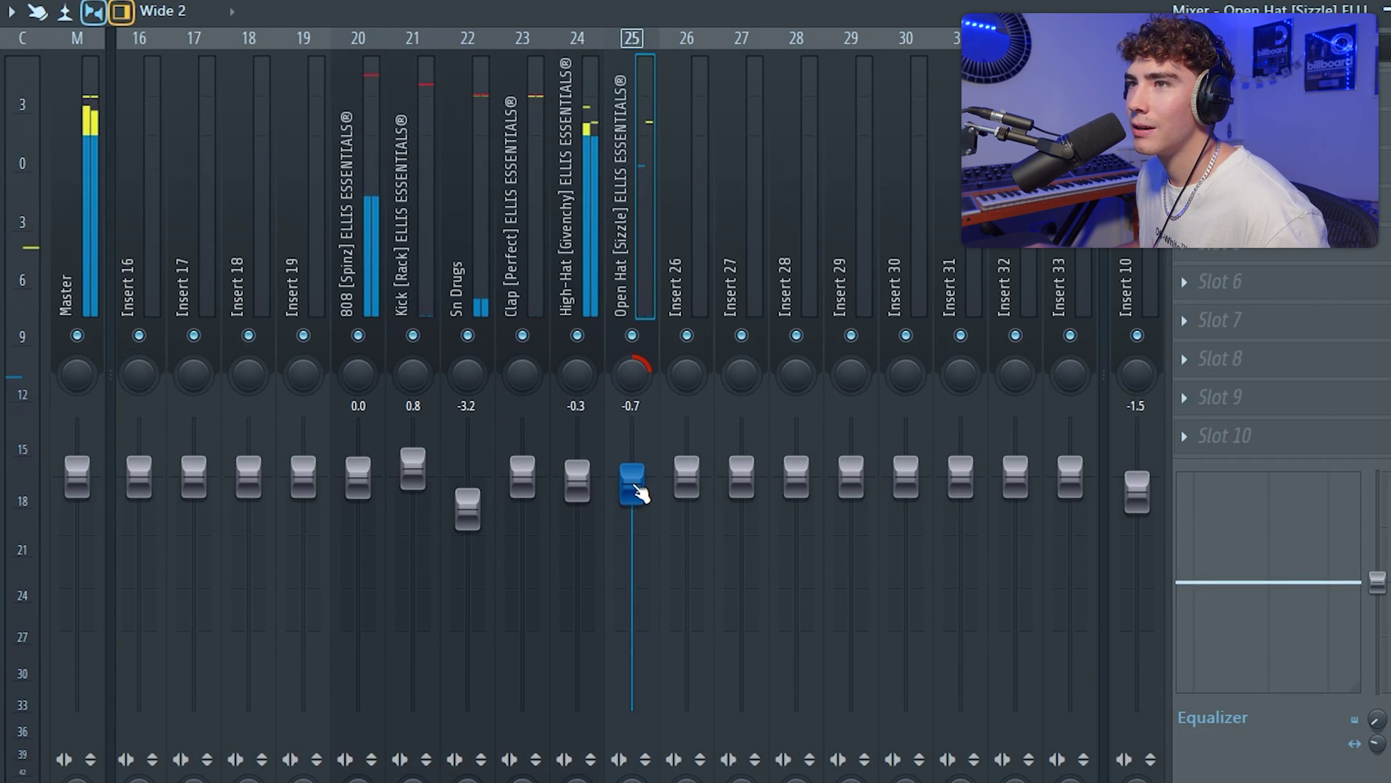
pyautogui.moveTo(641, 492); pyautogui.dragTo(641, 491)
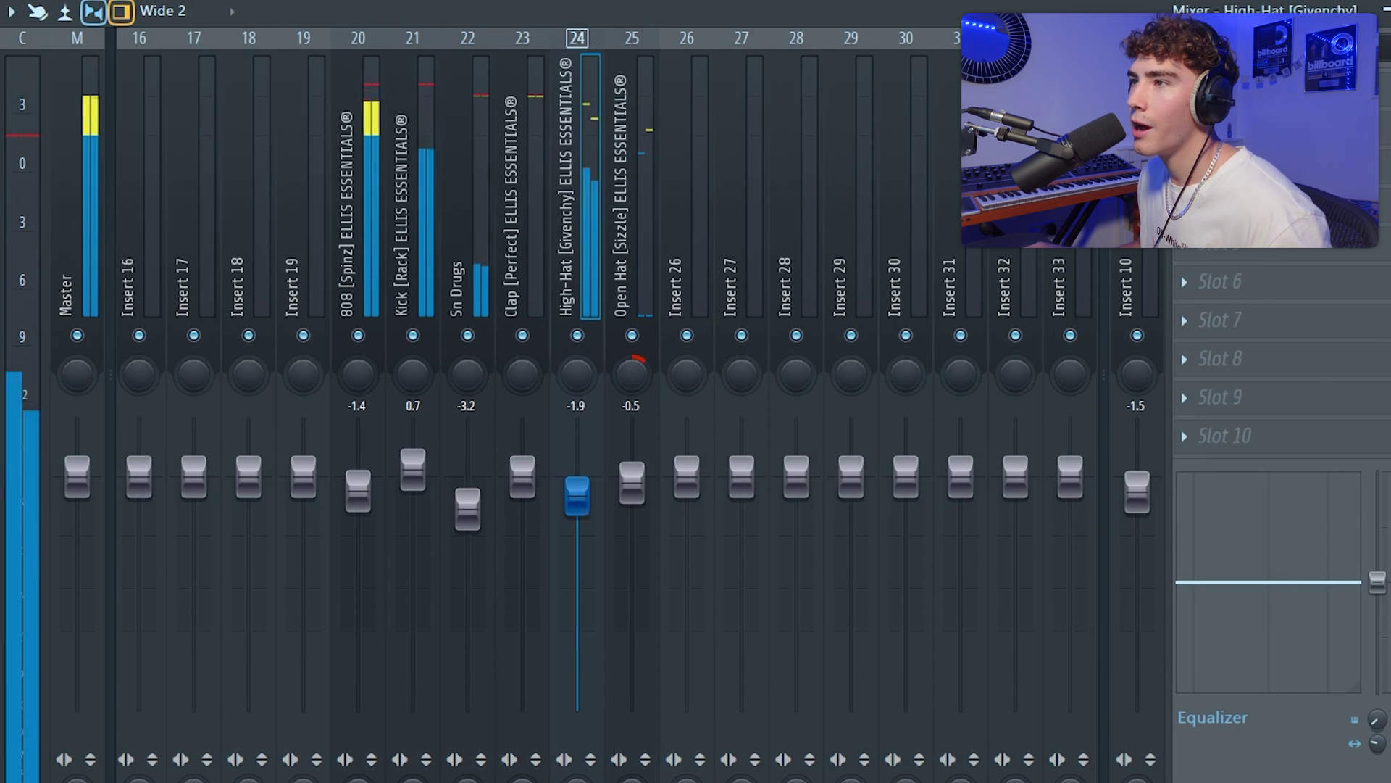
pyautogui.moveTo(577, 498); pyautogui.dragTo(578, 496)
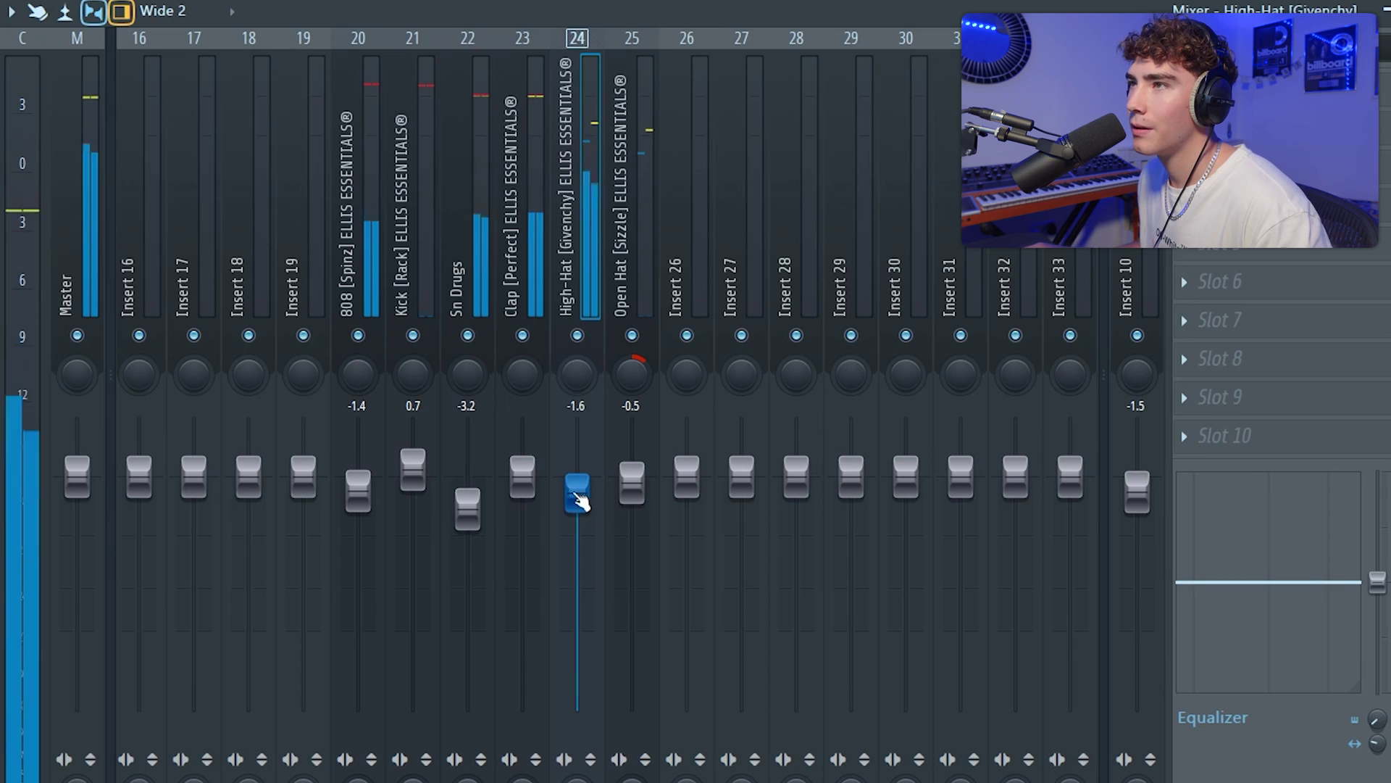
pyautogui.click(467, 507)
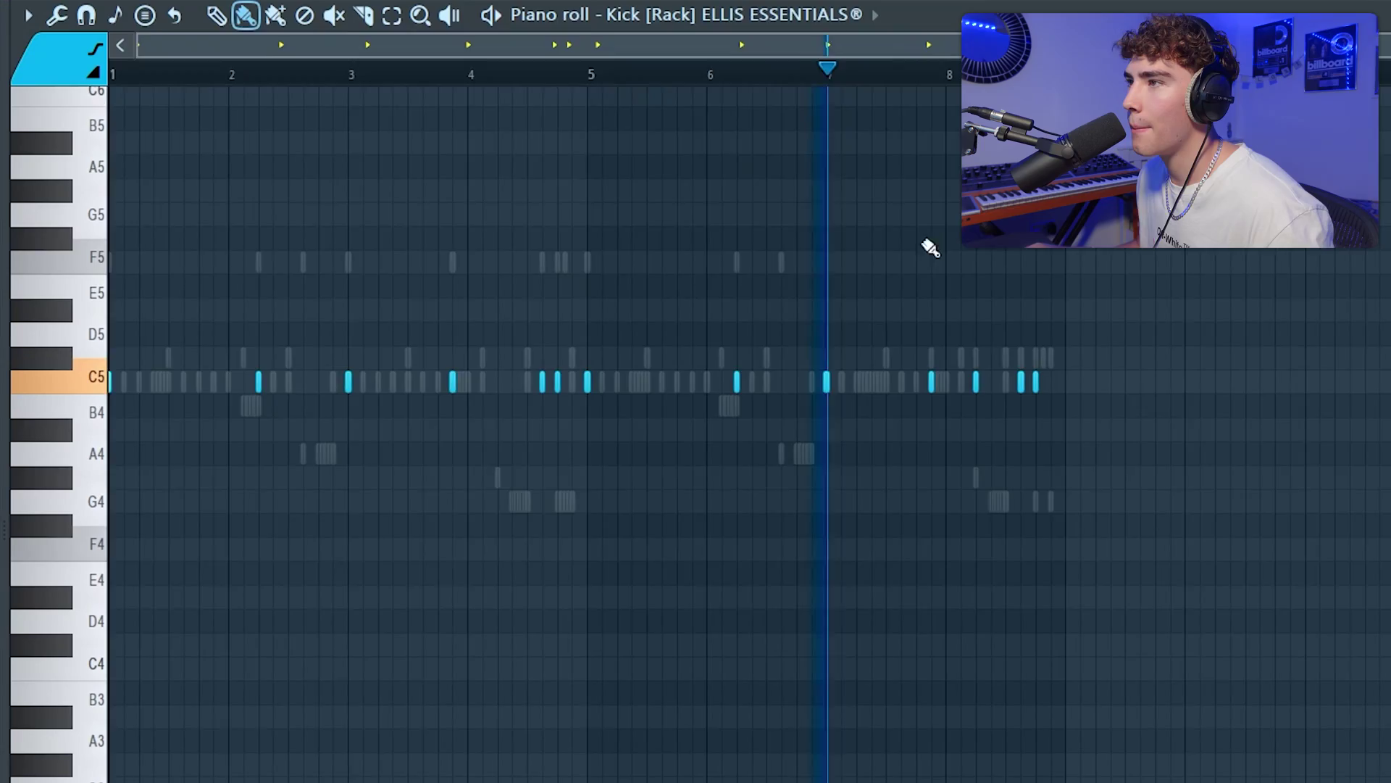
# Lower the kick notes from bar 7 onward to A4 and scale their velocities up with the level multiplier
pyautogui.scroll(5, 1087, 456)
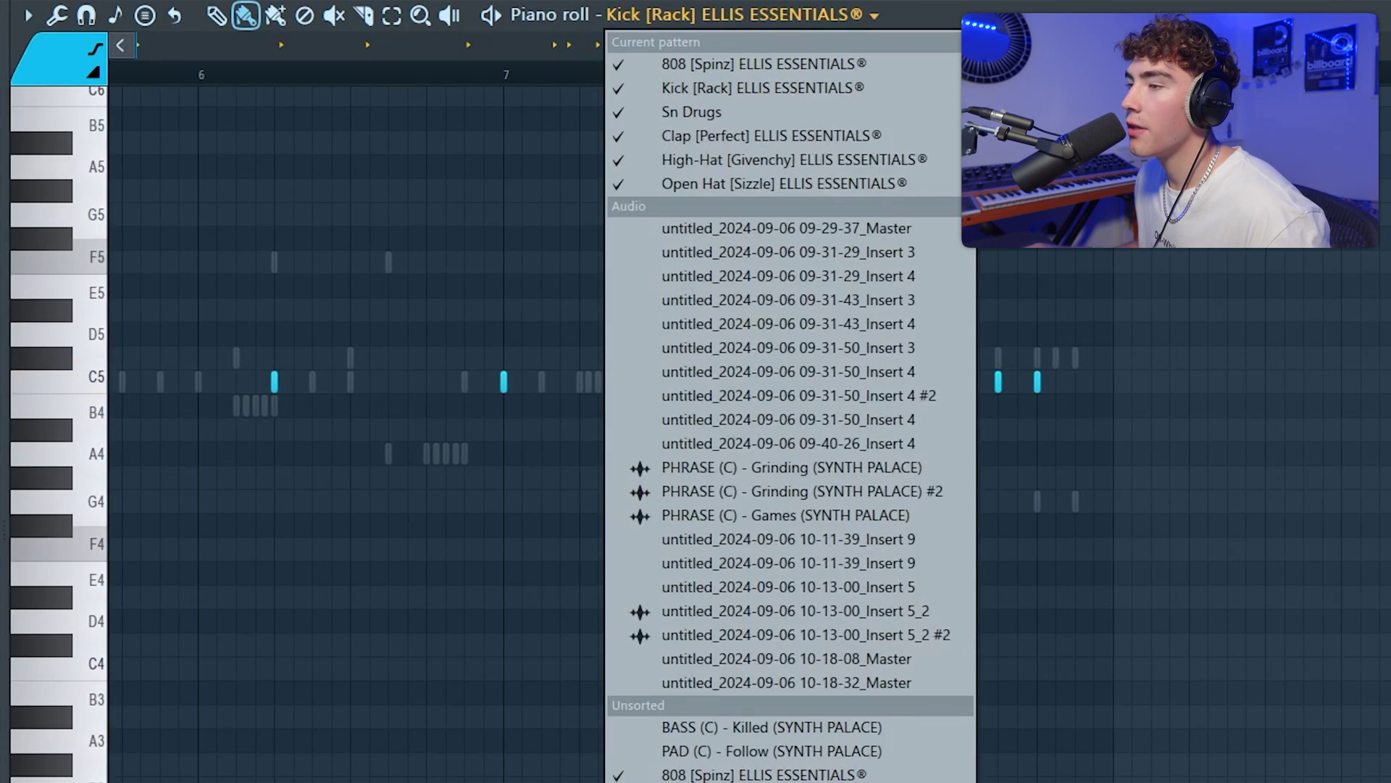
pyautogui.press('Escape')
pyautogui.moveTo(1180, 425); pyautogui.dragTo(464, 384)
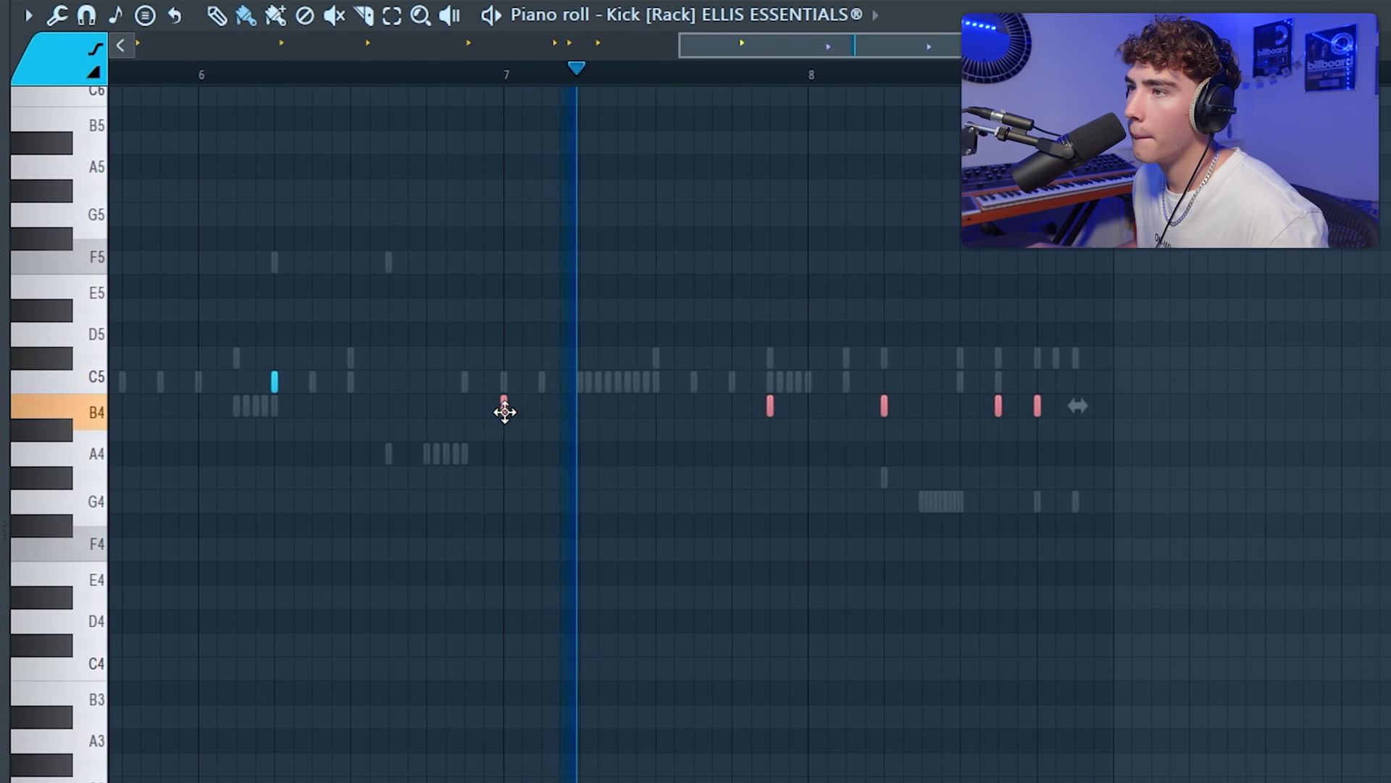
pyautogui.moveTo(503, 407); pyautogui.dragTo(503, 438)
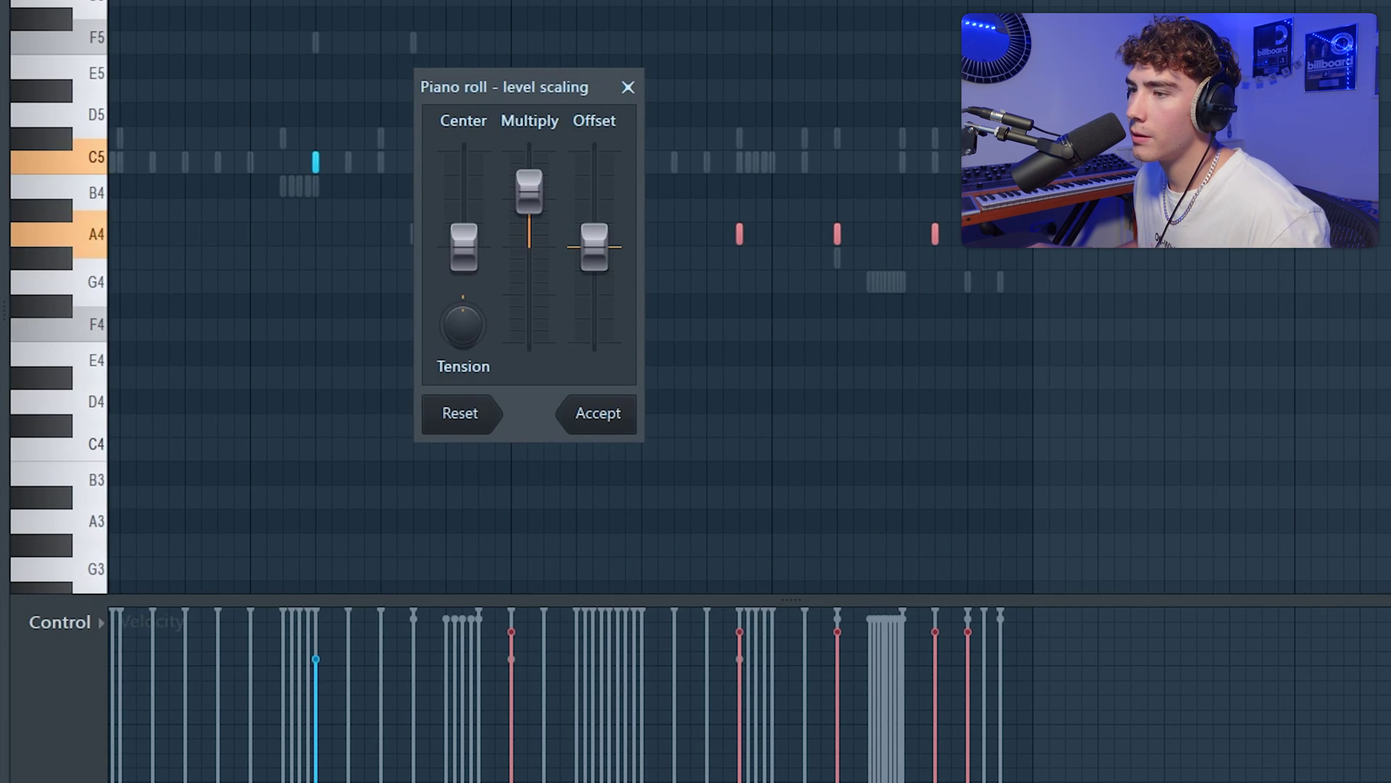
pyautogui.moveTo(540, 198); pyautogui.dragTo(544, 203)
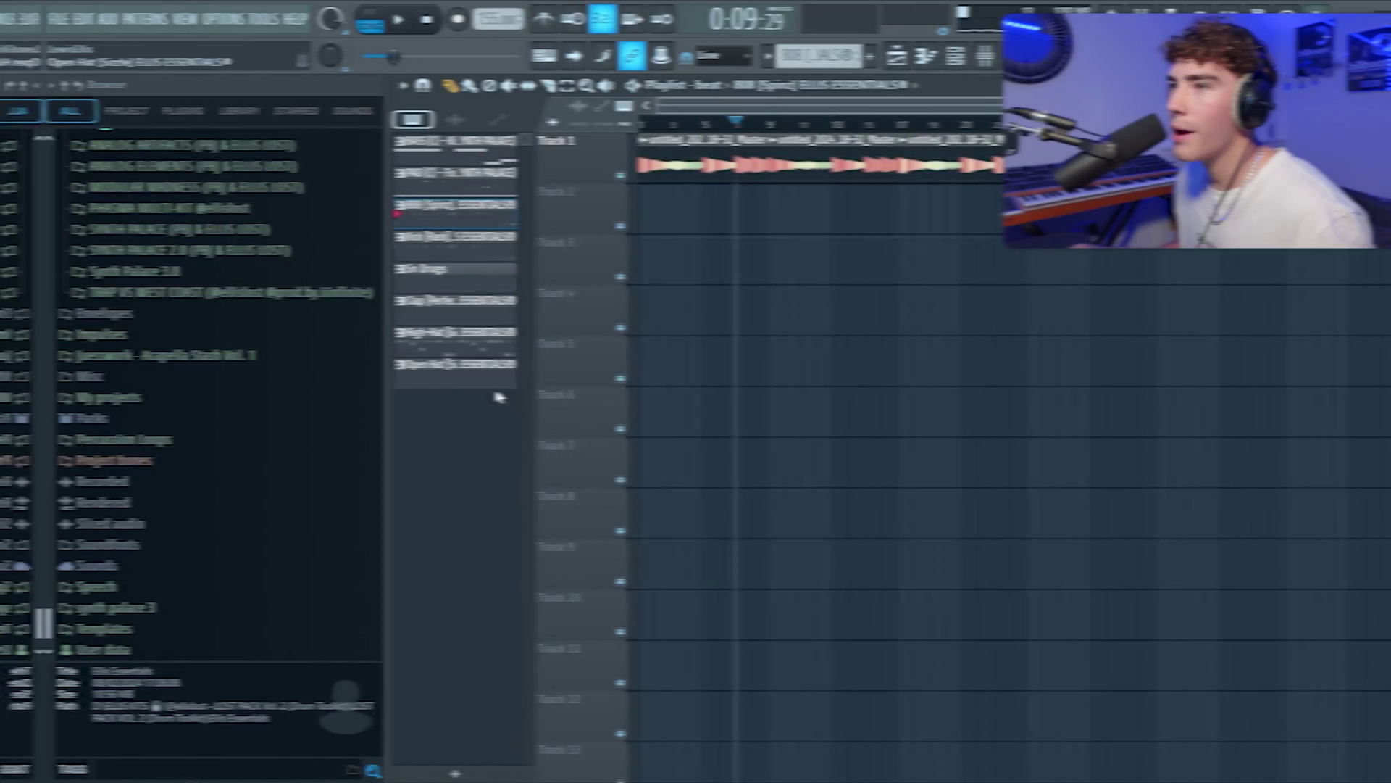
# Lay out the six drum patterns on separate playlist tracks from bar 9 to bar 33, under melody clips staggered across Tracks 1 to 4
pyautogui.moveTo(487, 373); pyautogui.dragTo(477, 218)
pyautogui.moveTo(476, 217); pyautogui.dragTo(643, 250)
pyautogui.click(691, 282)
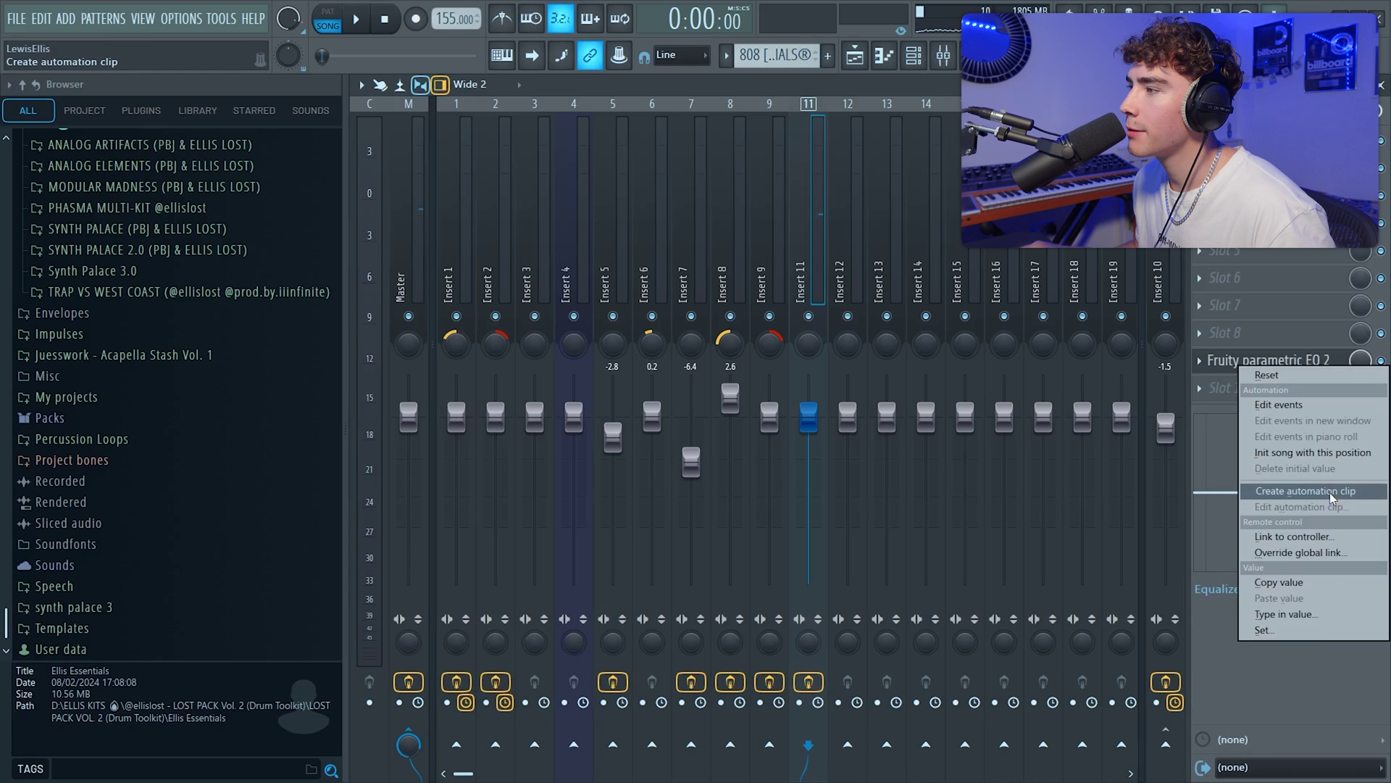
# Automate the Fruity parametric EQ 2 mix level from minimum to maximum at bar 9, and move the automation clip below the drum clips
pyautogui.click(1243, 575)
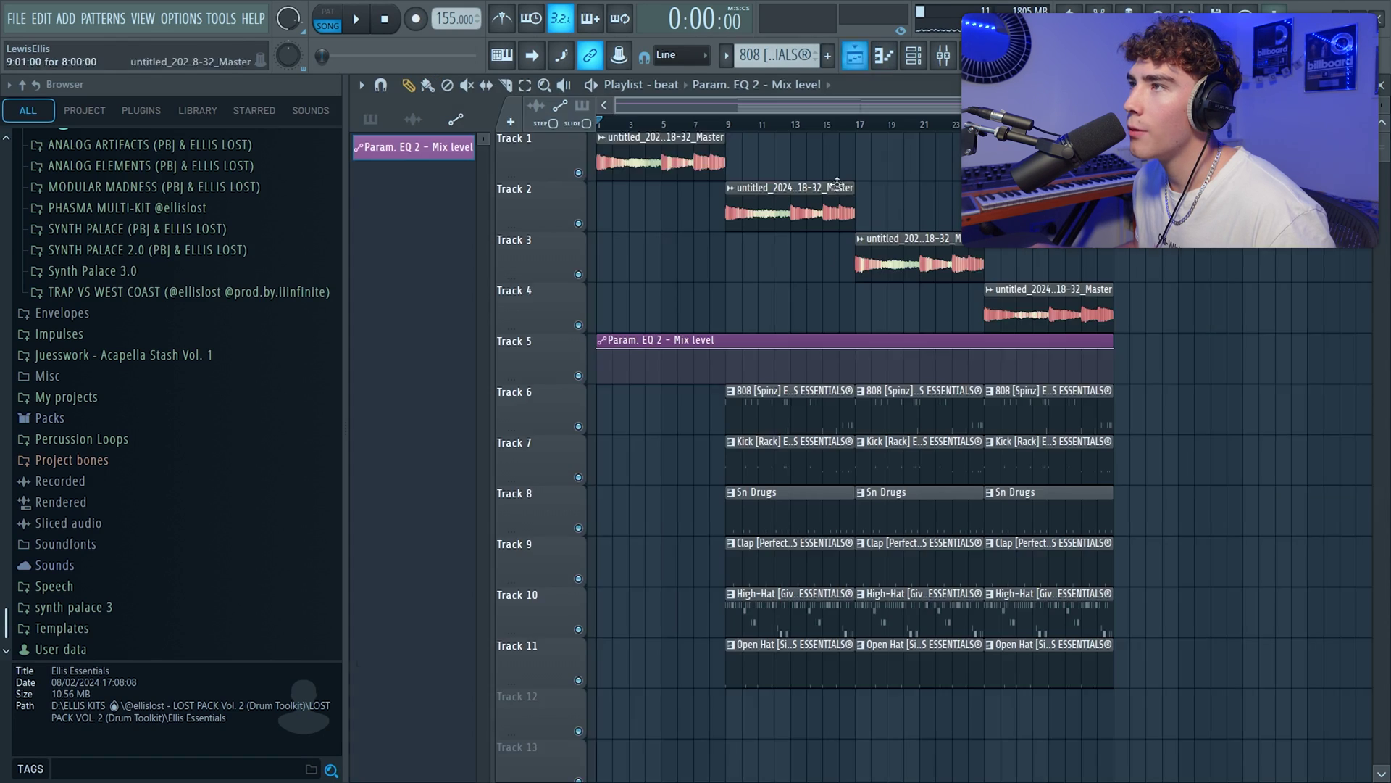
pyautogui.scroll(-1, 726, 322)
pyautogui.moveTo(599, 254); pyautogui.dragTo(578, 339)
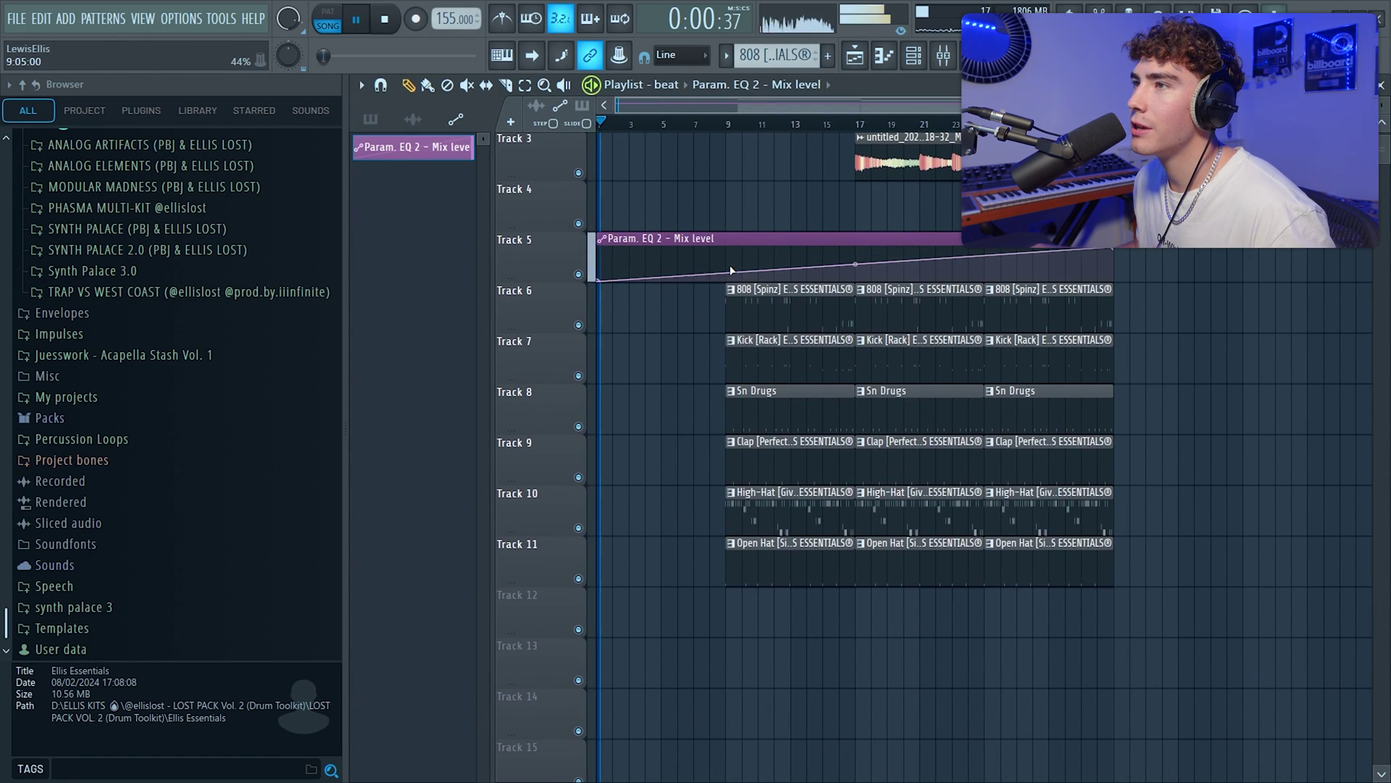
pyautogui.moveTo(721, 236); pyautogui.dragTo(685, 565)
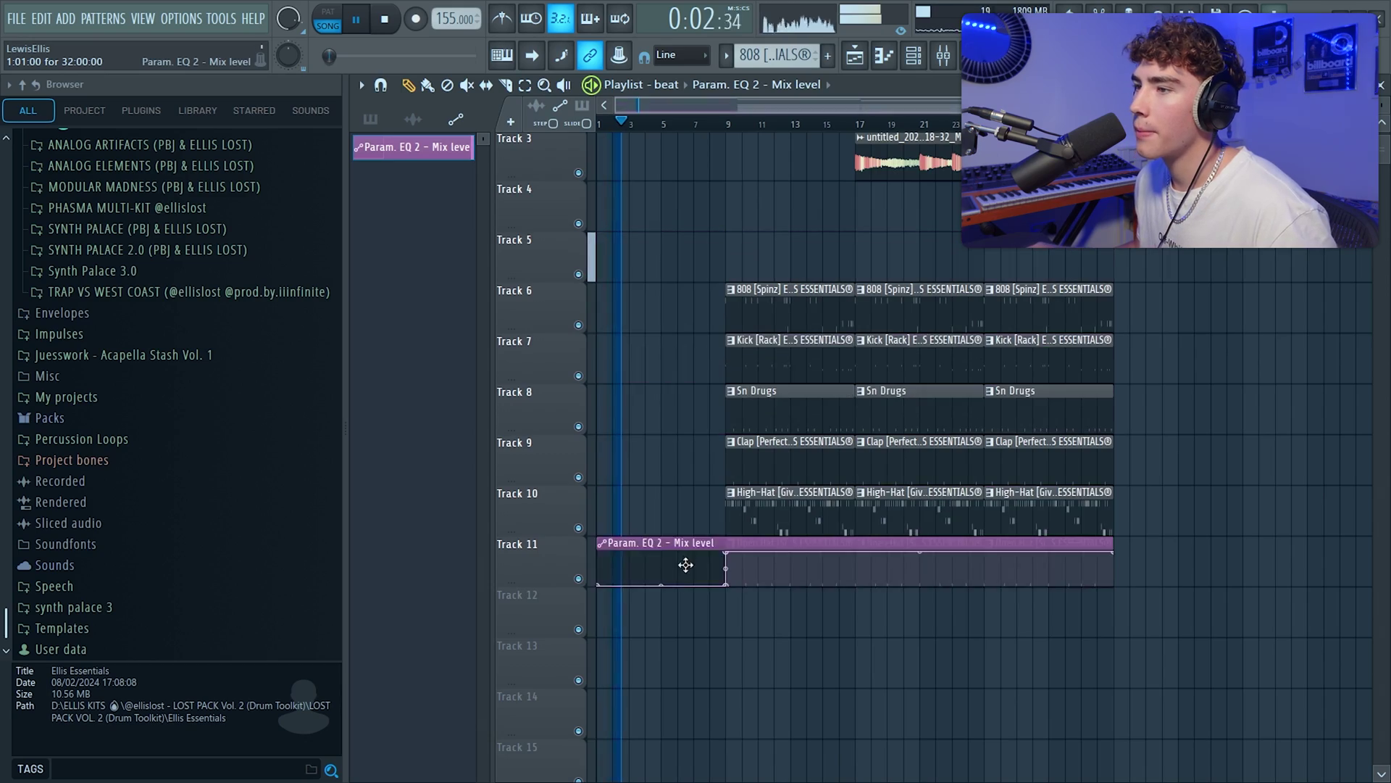
# Remove the first Open Hat [Sizzle] clip at bar 9 on Track 11, keeping the open hats from bar 17 onward
pyautogui.scroll(2, 825, 500)
pyautogui.scroll(2, 774, 351)
pyautogui.keyDown('ctrl'); pyautogui.click(752, 224); pyautogui.keyUp('ctrl')
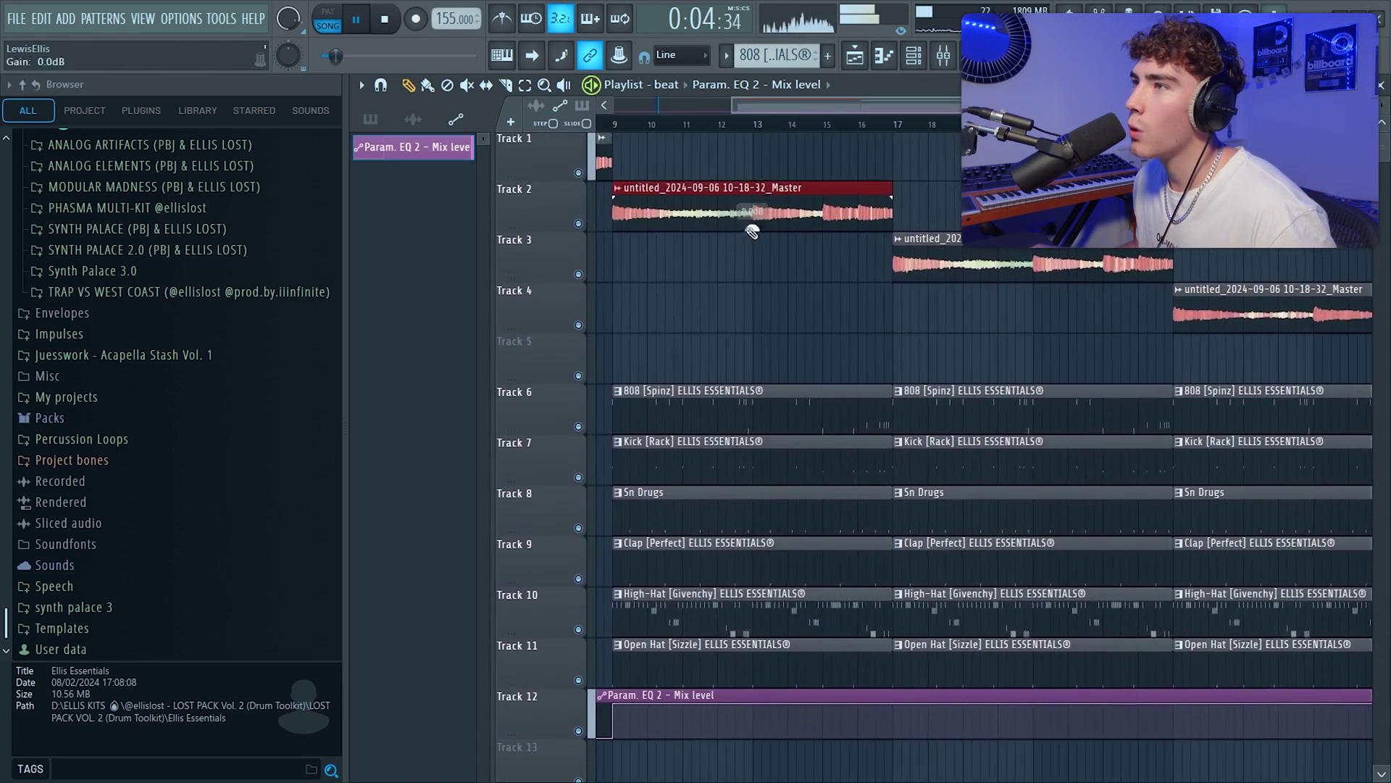
pyautogui.scroll(-2, 825, 144)
pyautogui.scroll(-1, 855, 101)
pyautogui.scroll(2, 720, 647)
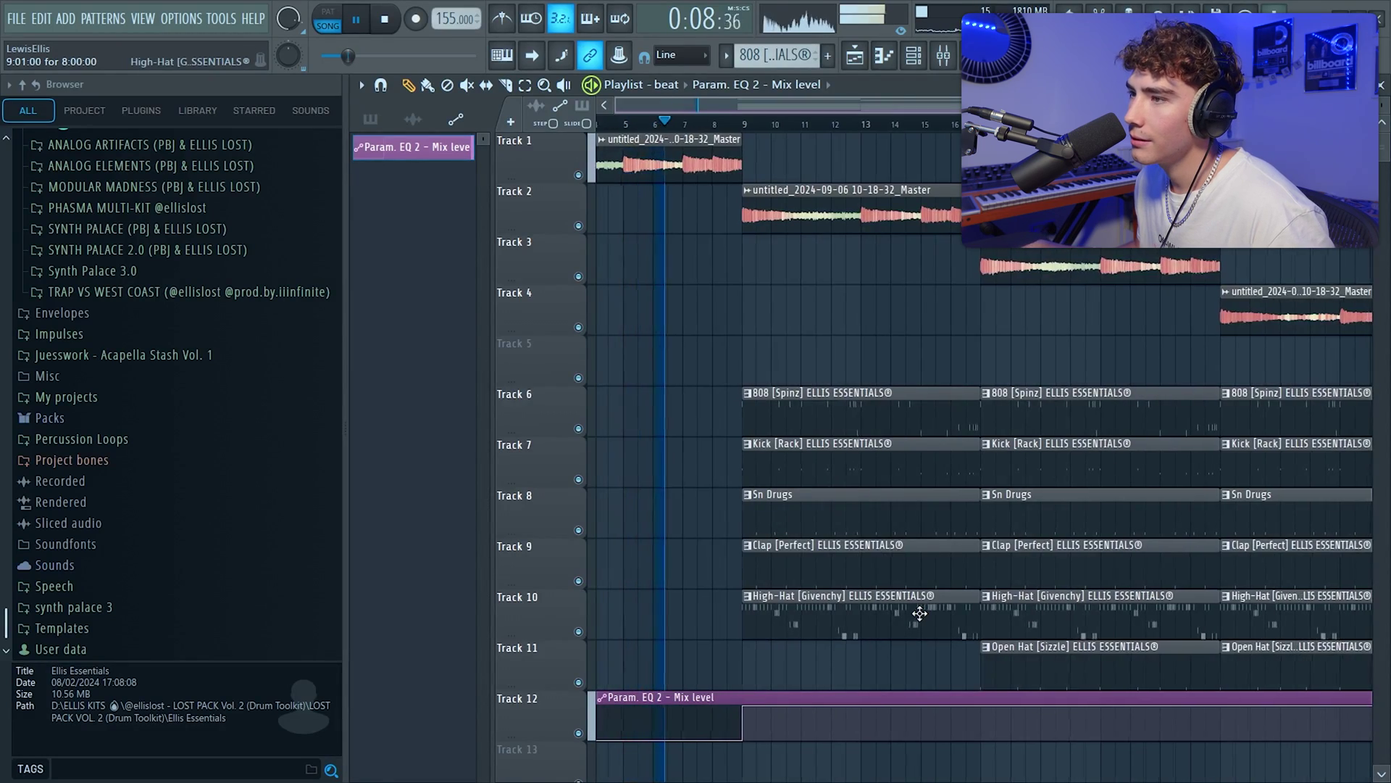
pyautogui.scroll(-2, 919, 614)
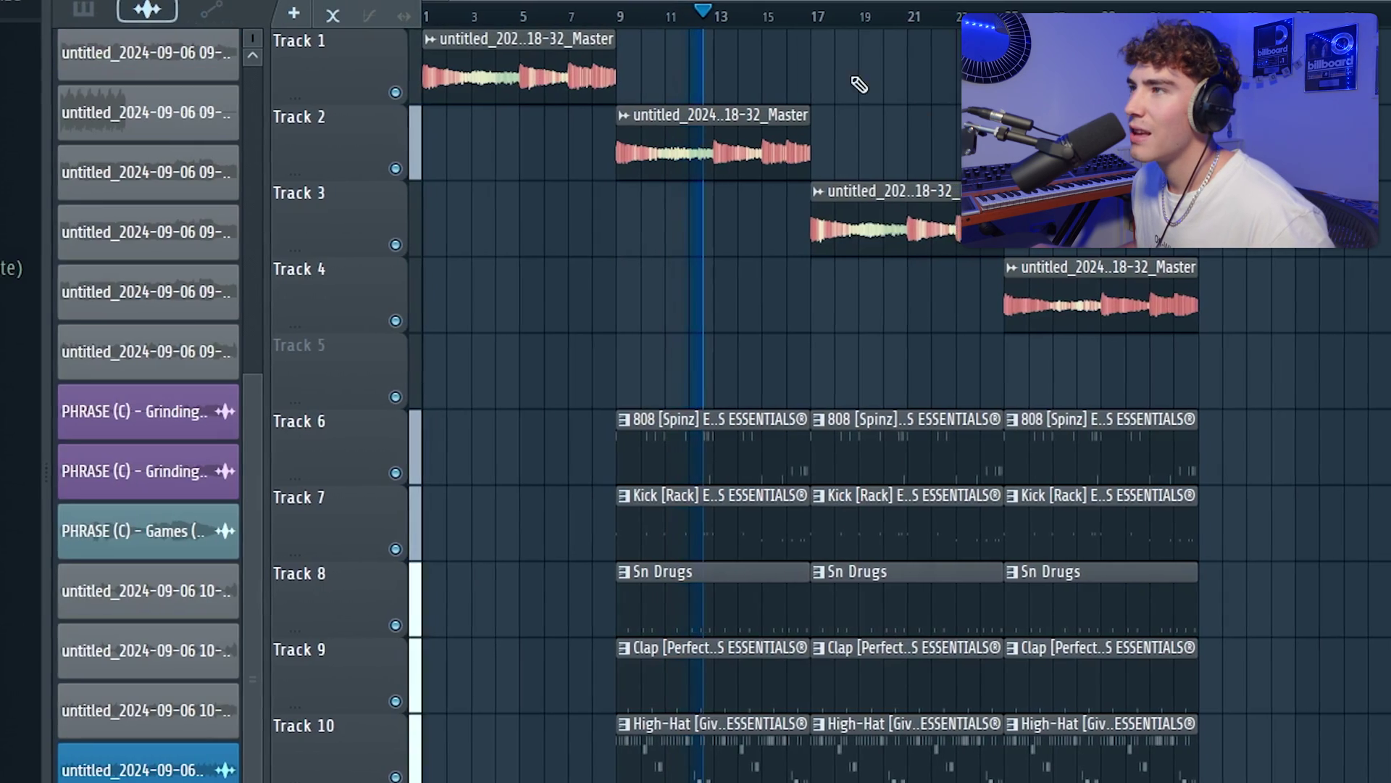
# Add another melody clip at bar 17 on Track 1 and shift the Track 3 and Track 4 melody clips eight bars later
pyautogui.click(953, 84)
pyautogui.moveTo(1204, 270); pyautogui.dragTo(1014, 270)
pyautogui.hotkey('ctrl', 'z')
pyautogui.moveTo(1290, 406); pyautogui.dragTo(808, 107)
pyautogui.moveTo(859, 236); pyautogui.dragTo(1053, 242)
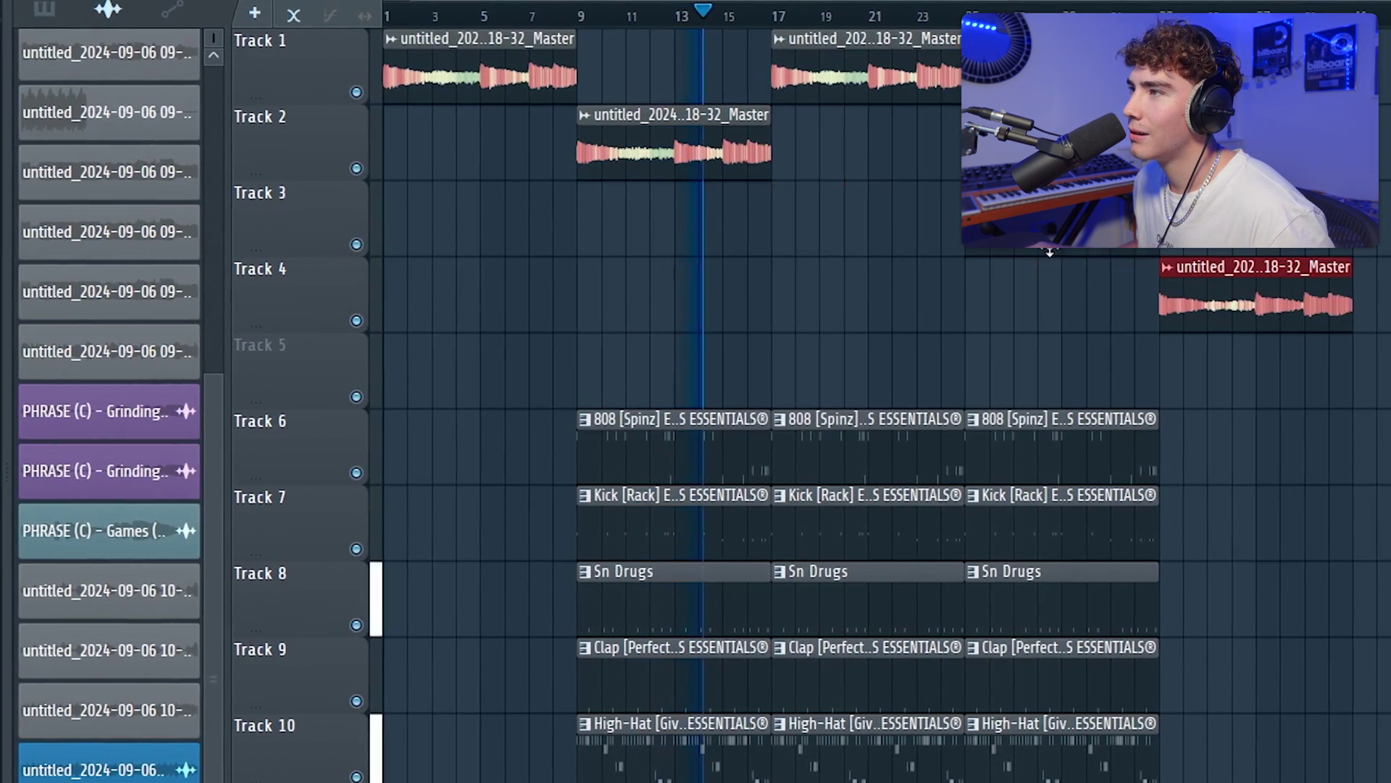
# Repeat the 808, kick, snare, clap and High-Hat clips at bar 33 to extend the drums to bar 41
pyautogui.keyDown('ctrl'); pyautogui.click(1021, 348); pyautogui.keyUp('ctrl')
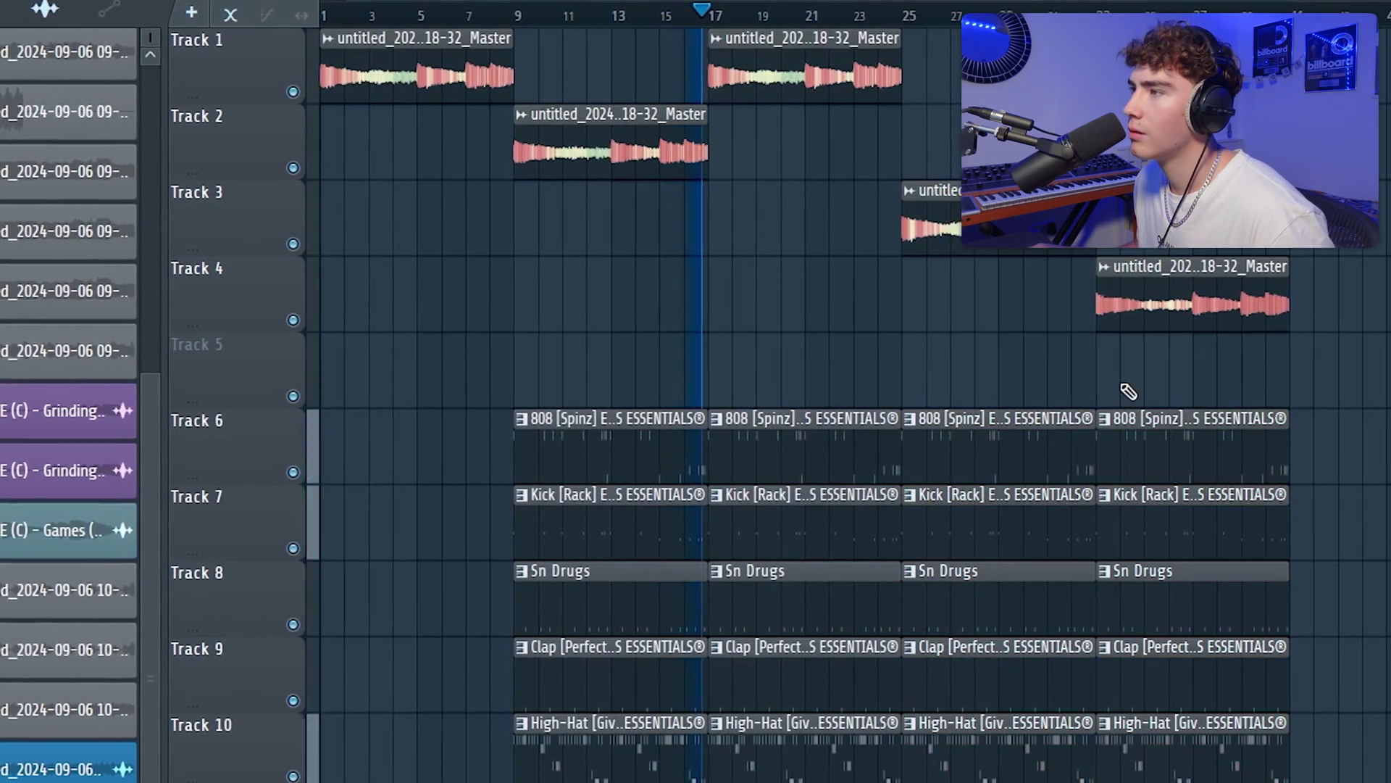
pyautogui.rightClick(1210, 374)
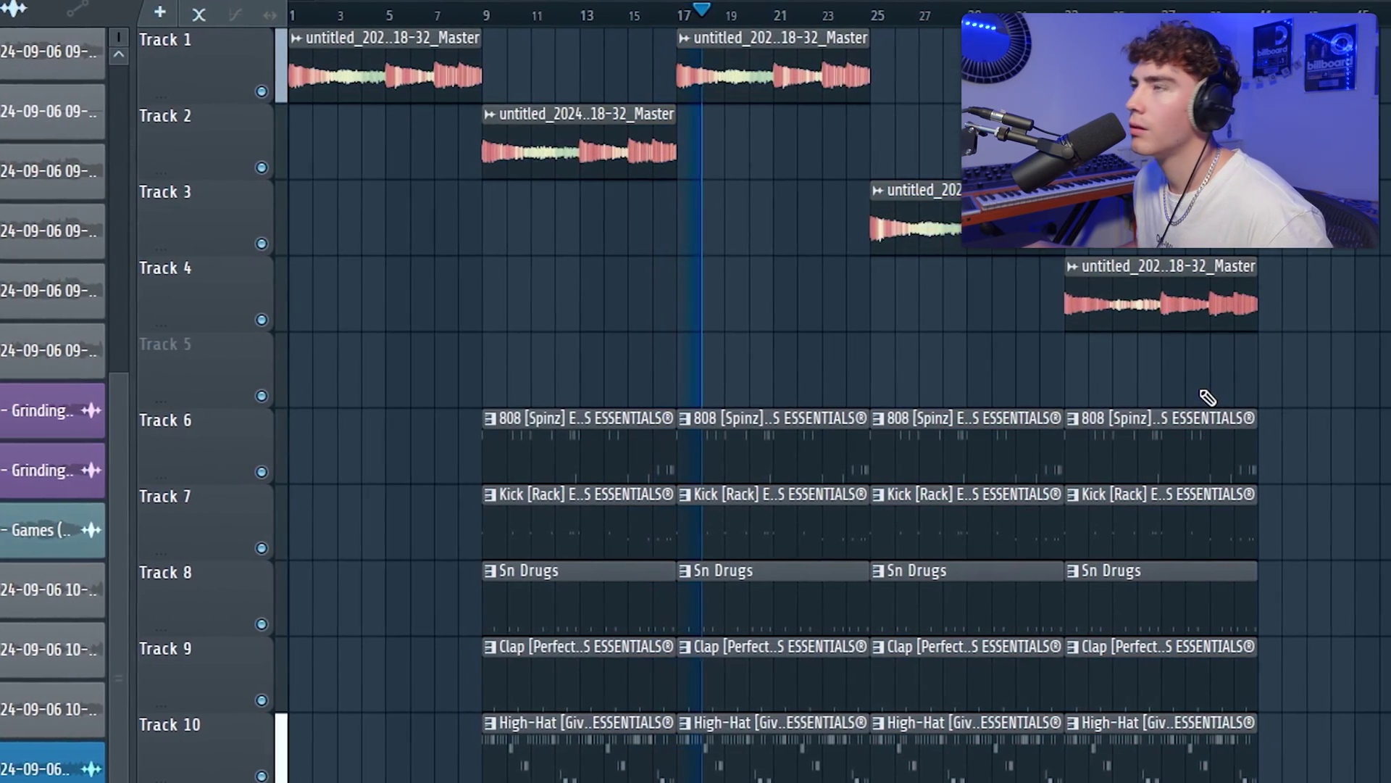
pyautogui.scroll(-2, 1193, 398)
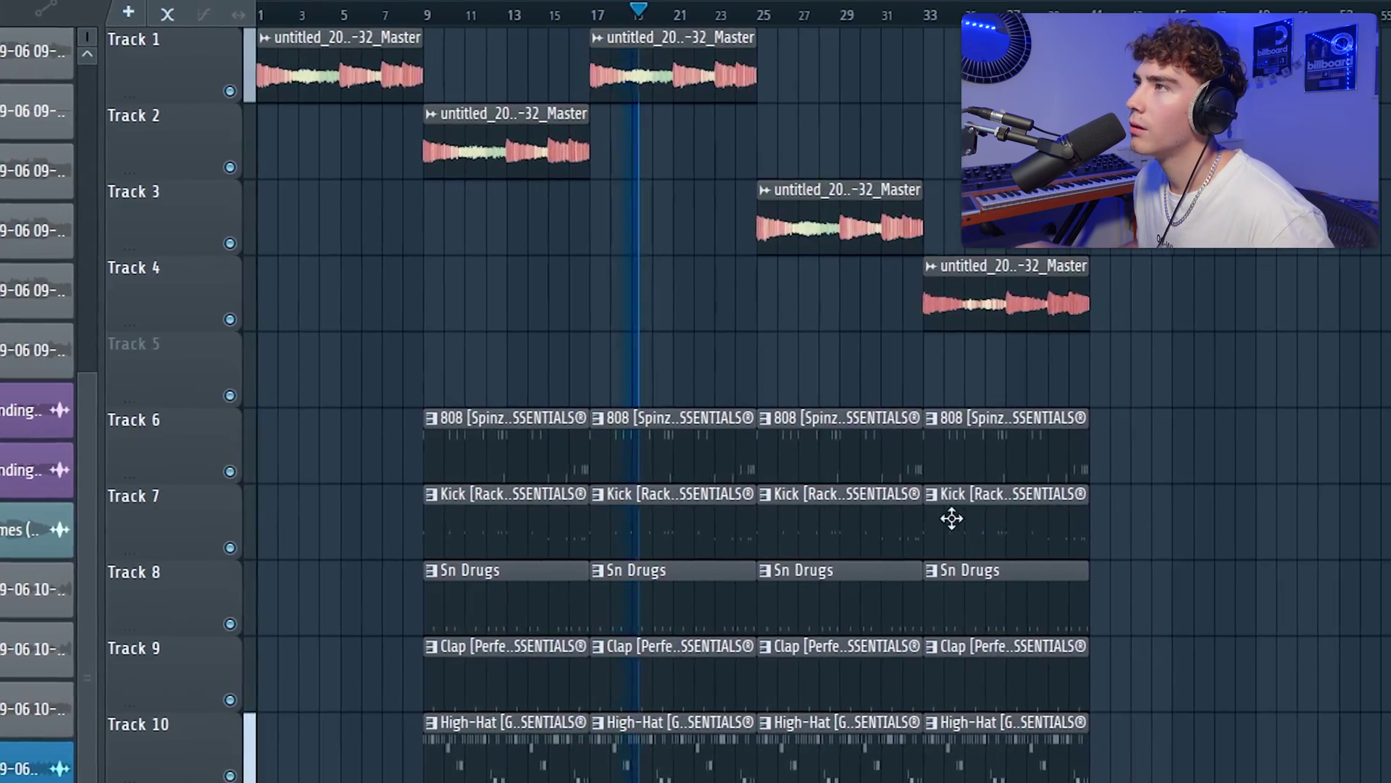
pyautogui.scroll(3, 952, 517)
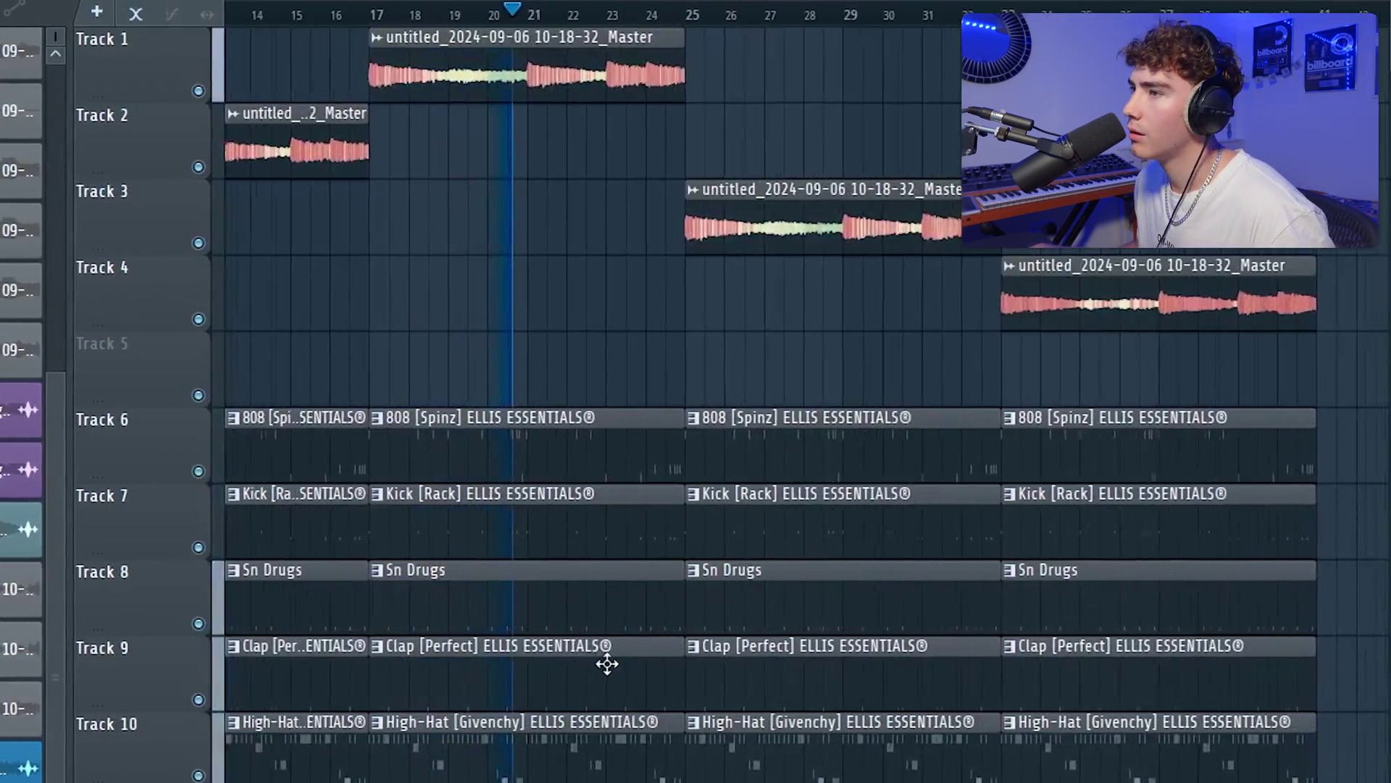